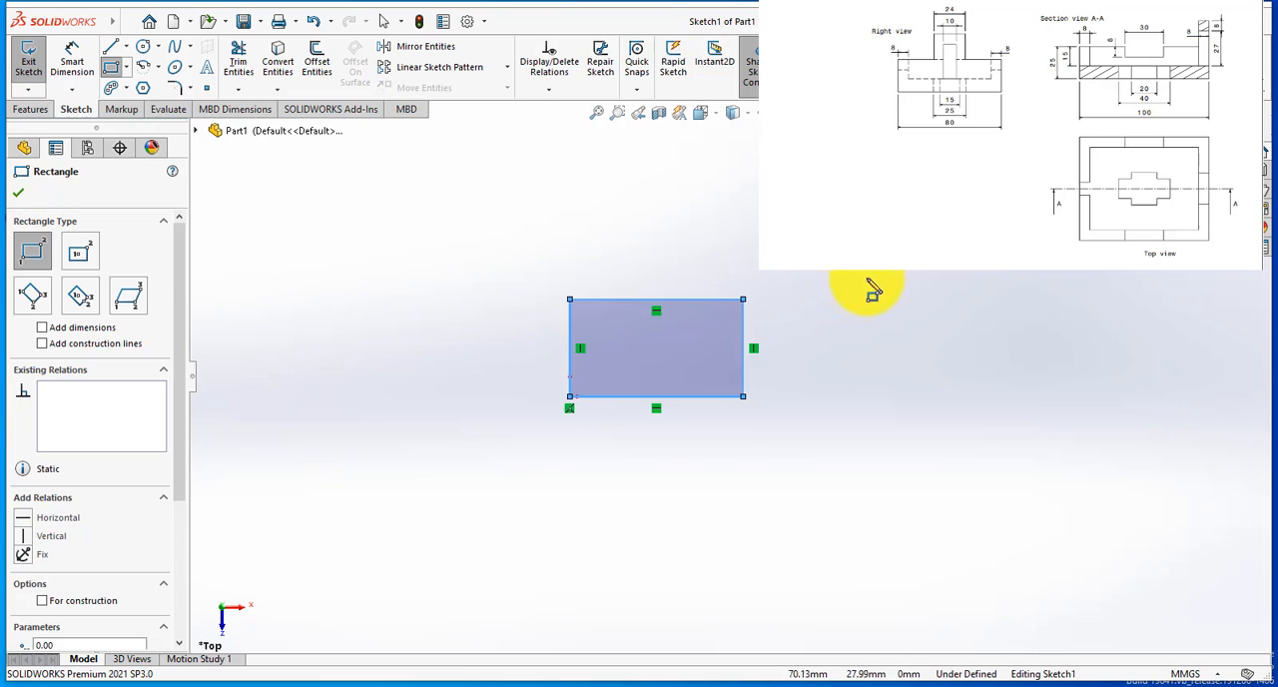
Step: Sketch a symmetric stepped half-profile of seven connected lines inside the rectangle, with its three horizontal segments about 5 mm long each
{"action": "scroll", "coordinate": [876, 285], "scroll_direction": "up", "scroll_amount": 2}
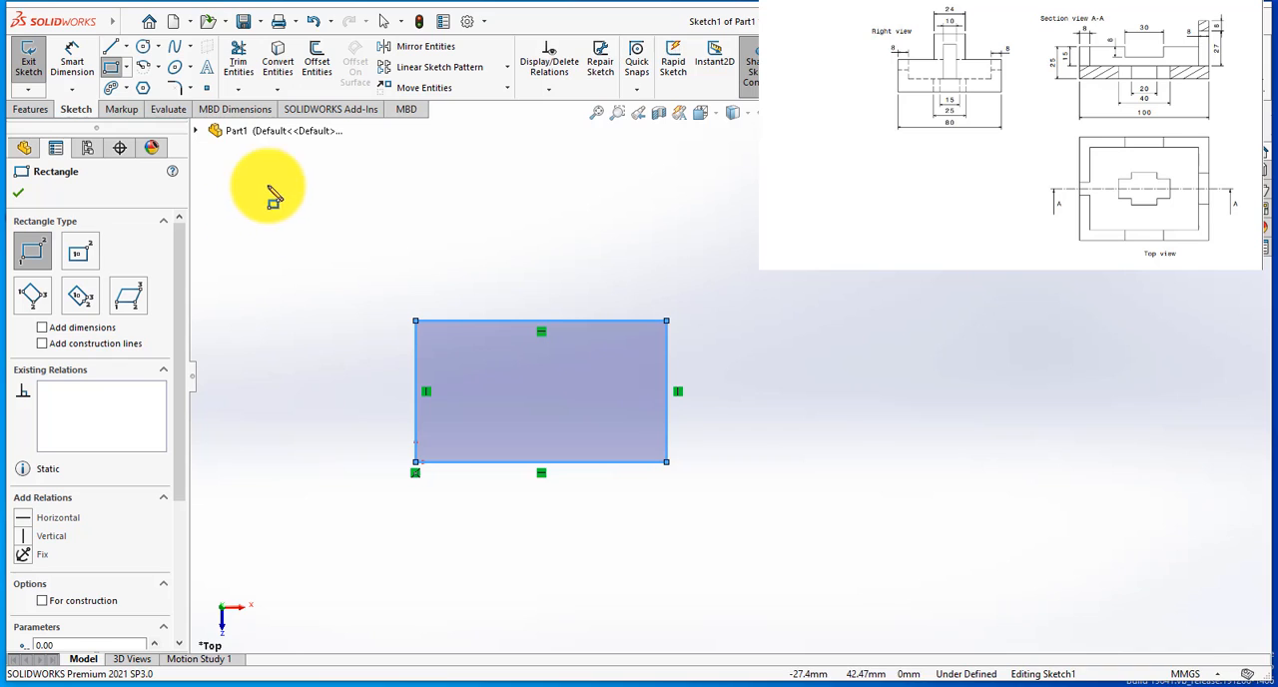
{"action": "left_click", "coordinate": [113, 51]}
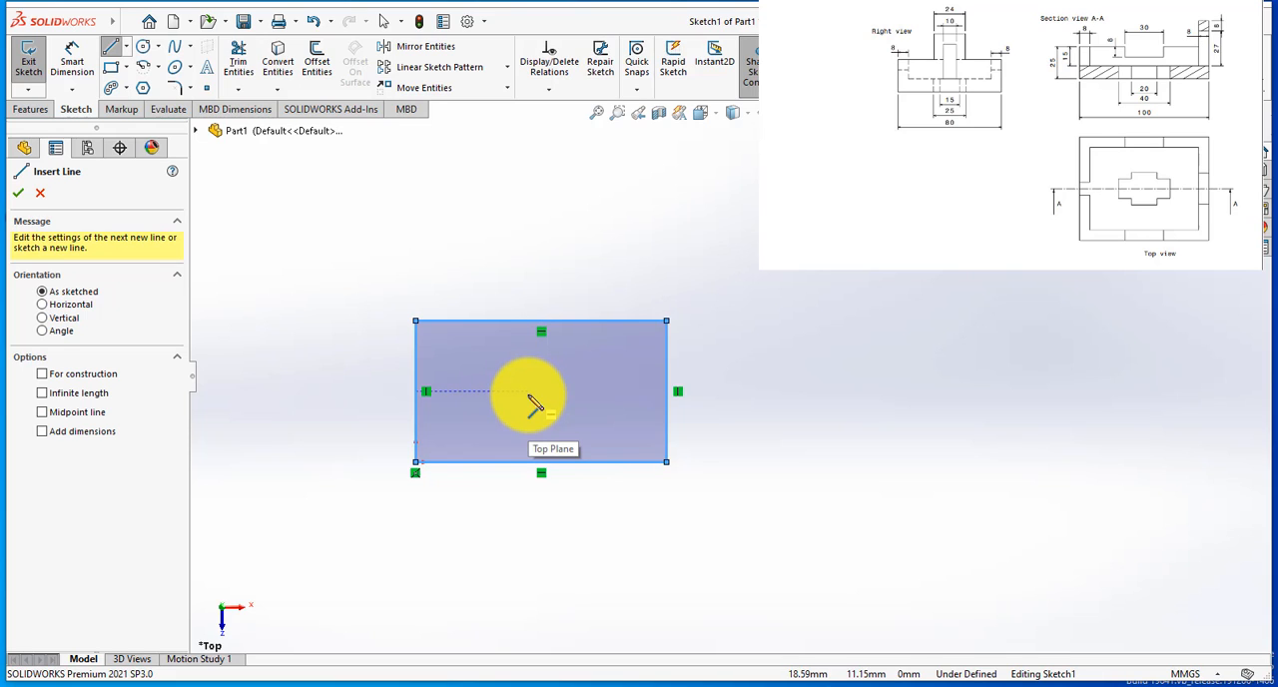
{"action": "left_click", "coordinate": [499, 391]}
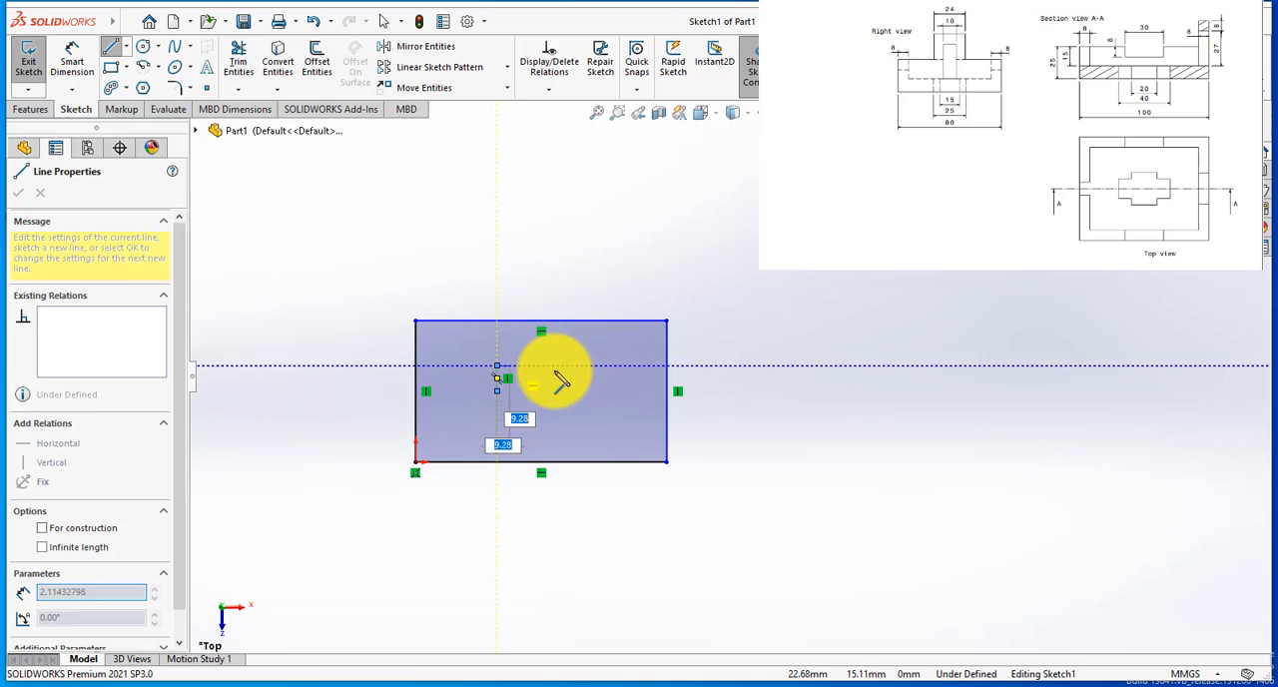
{"action": "left_click", "coordinate": [530, 367]}
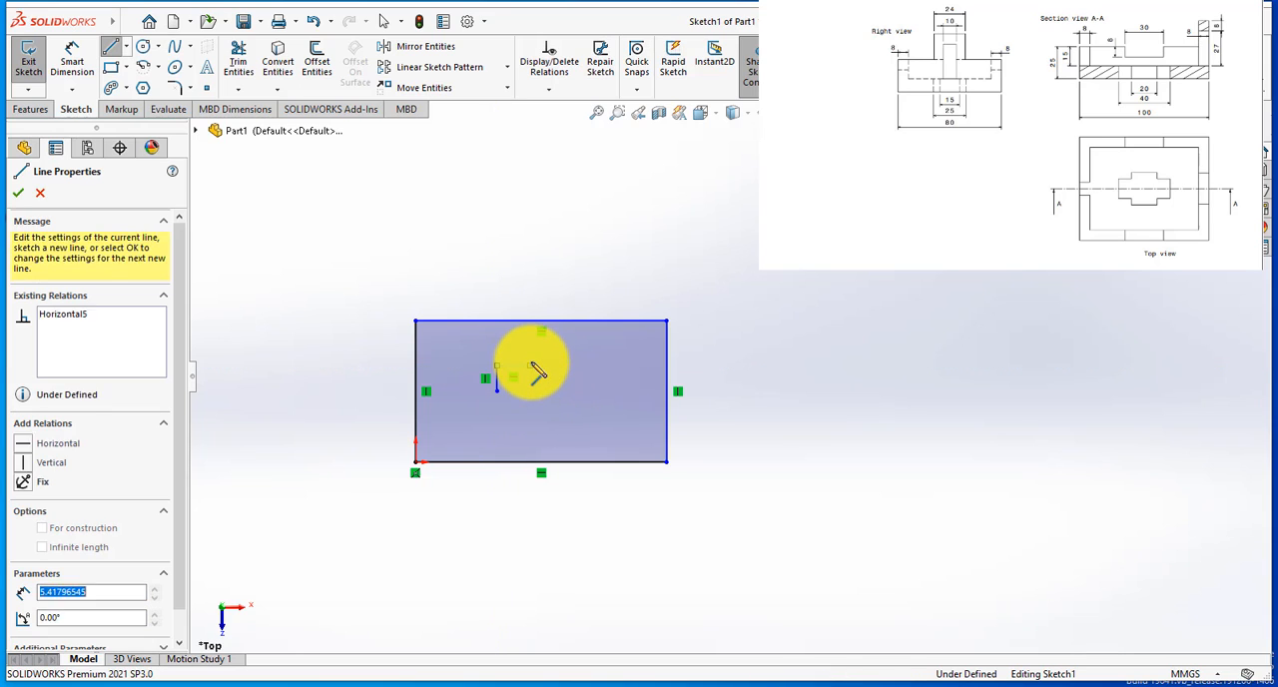
{"action": "left_click", "coordinate": [531, 352]}
{"action": "left_click", "coordinate": [561, 352]}
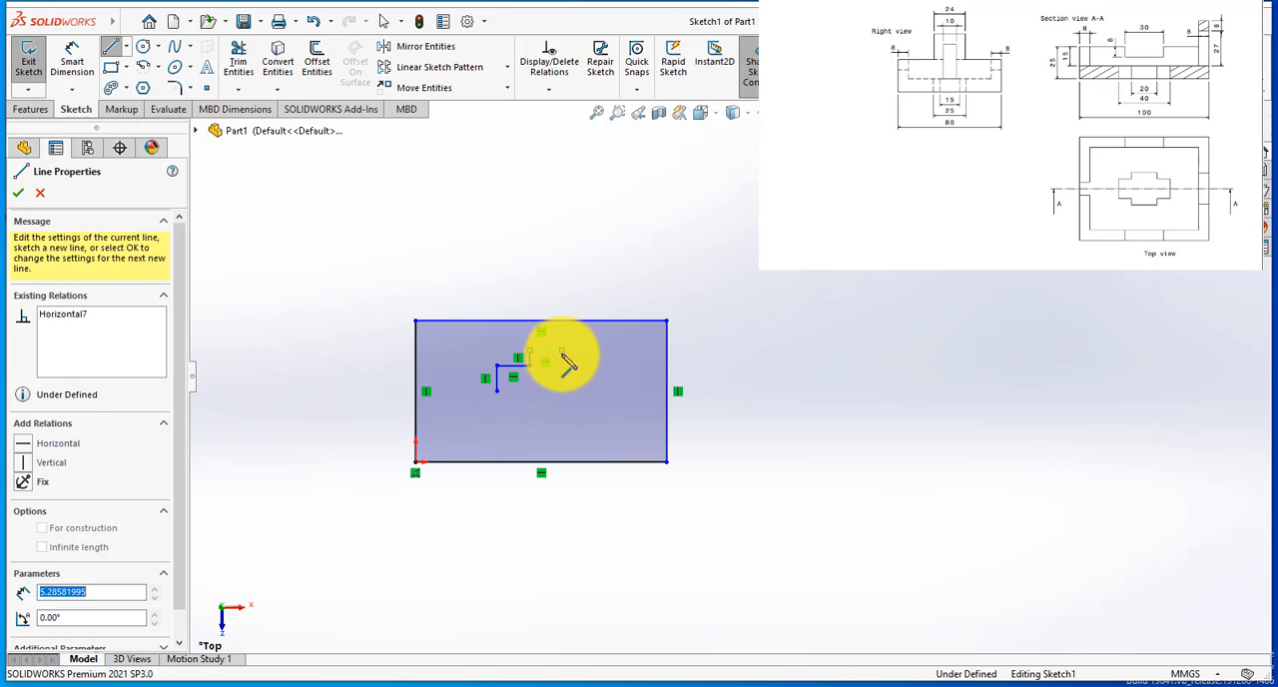
{"action": "left_click", "coordinate": [563, 377]}
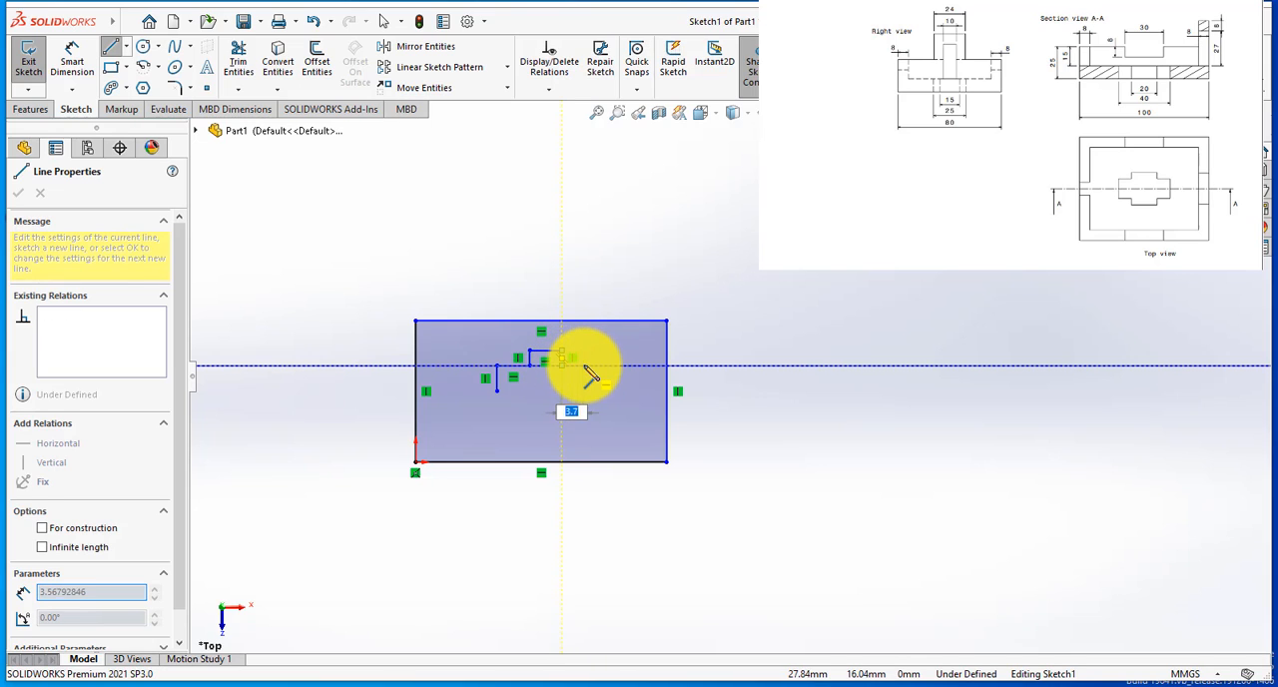
{"action": "left_click", "coordinate": [599, 376]}
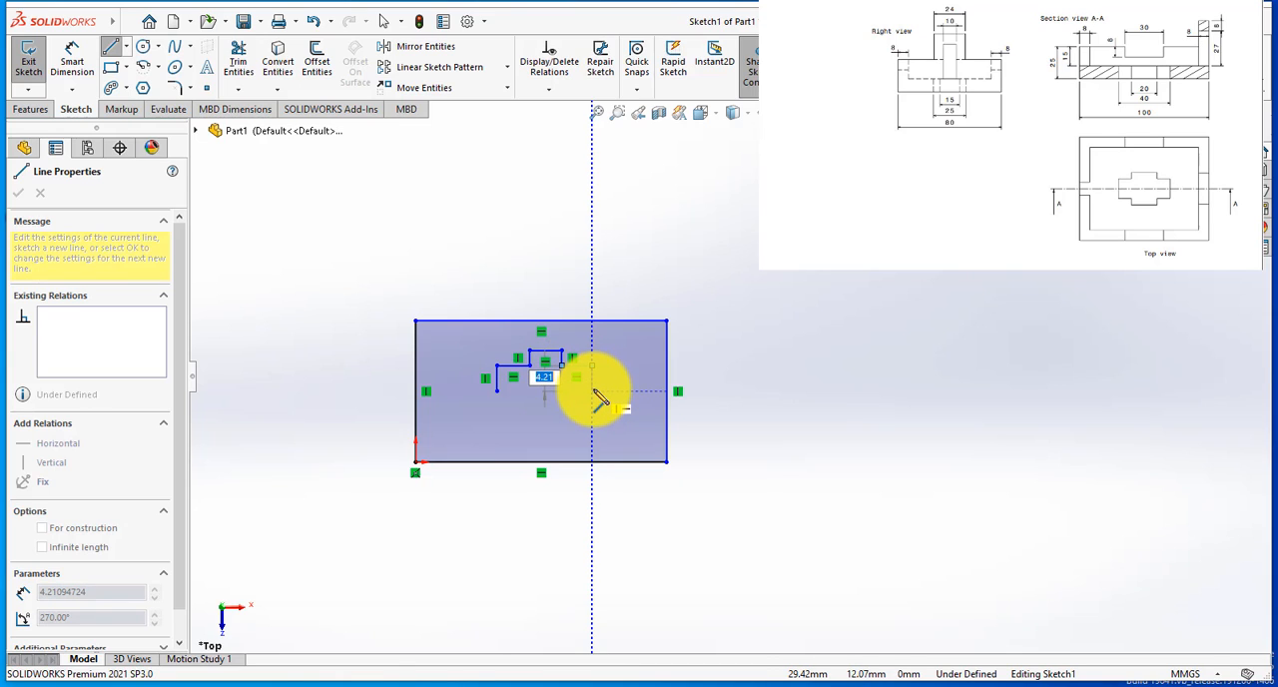
{"action": "left_click", "coordinate": [593, 391]}
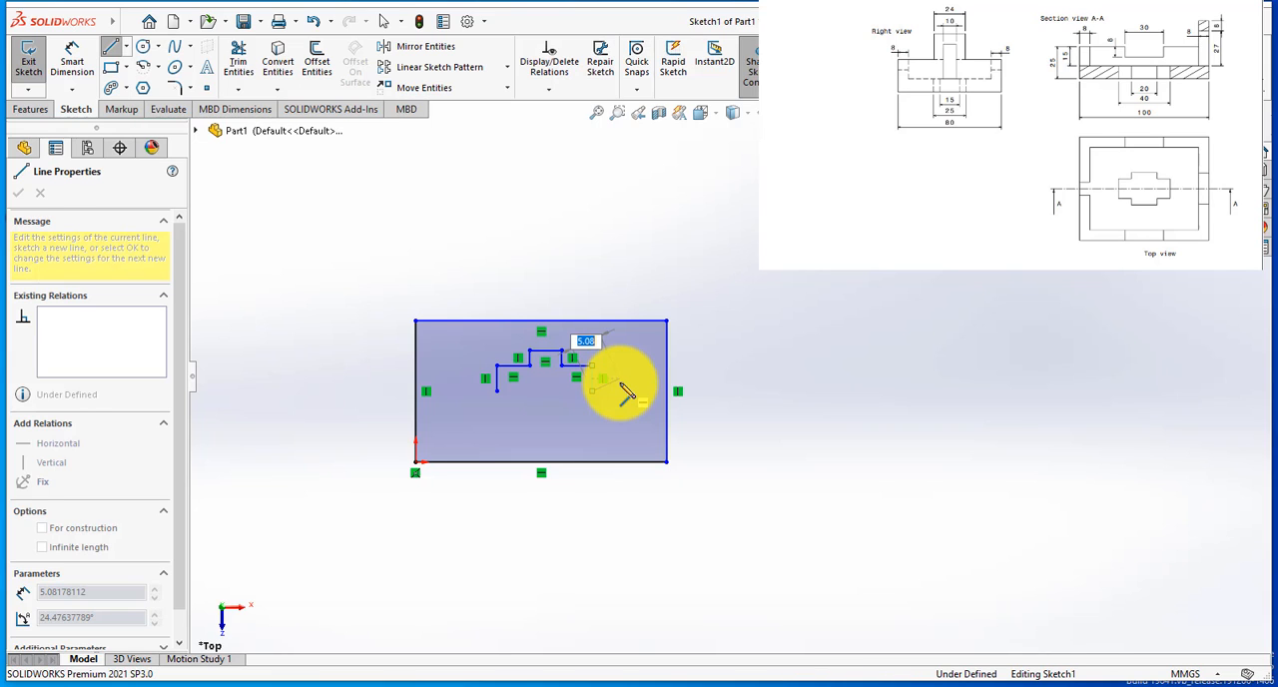
{"action": "key", "text": "Escape"}
Step: Draw a horizontal centerline about 17 mm long from the stepped profile's left open end, passing through its right open end
{"action": "scroll", "coordinate": [584, 380], "scroll_direction": "down", "scroll_amount": 2}
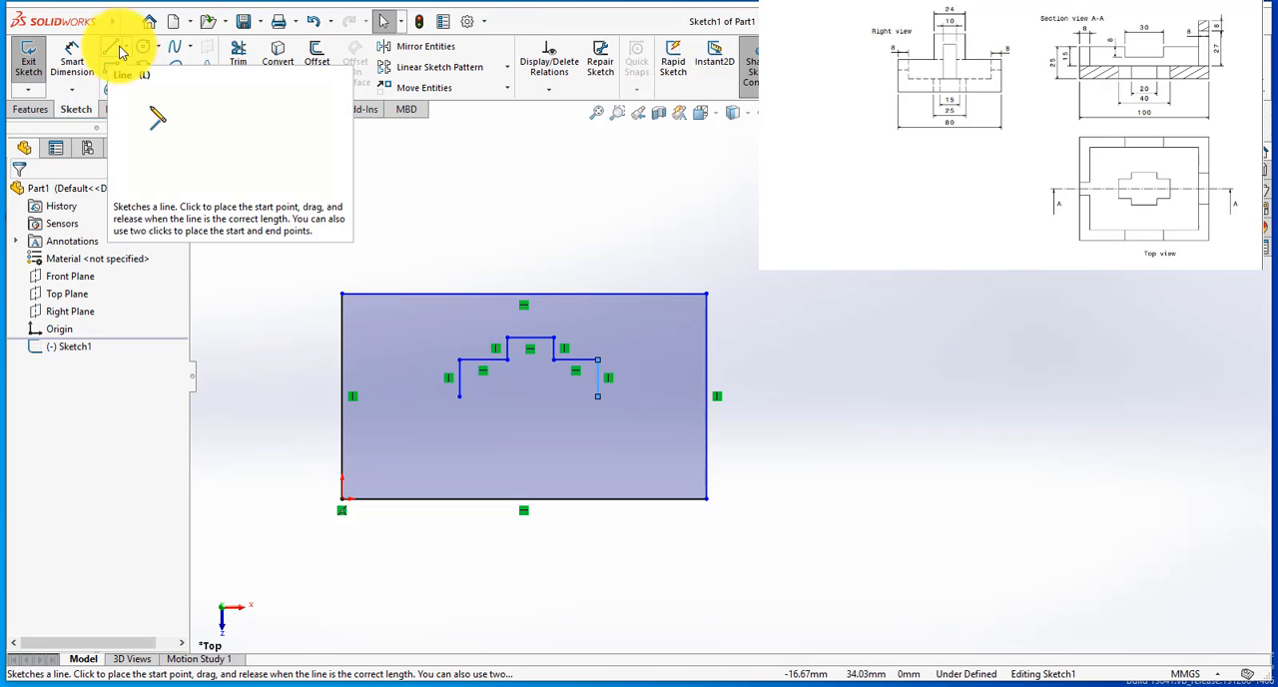
{"action": "left_click", "coordinate": [126, 50]}
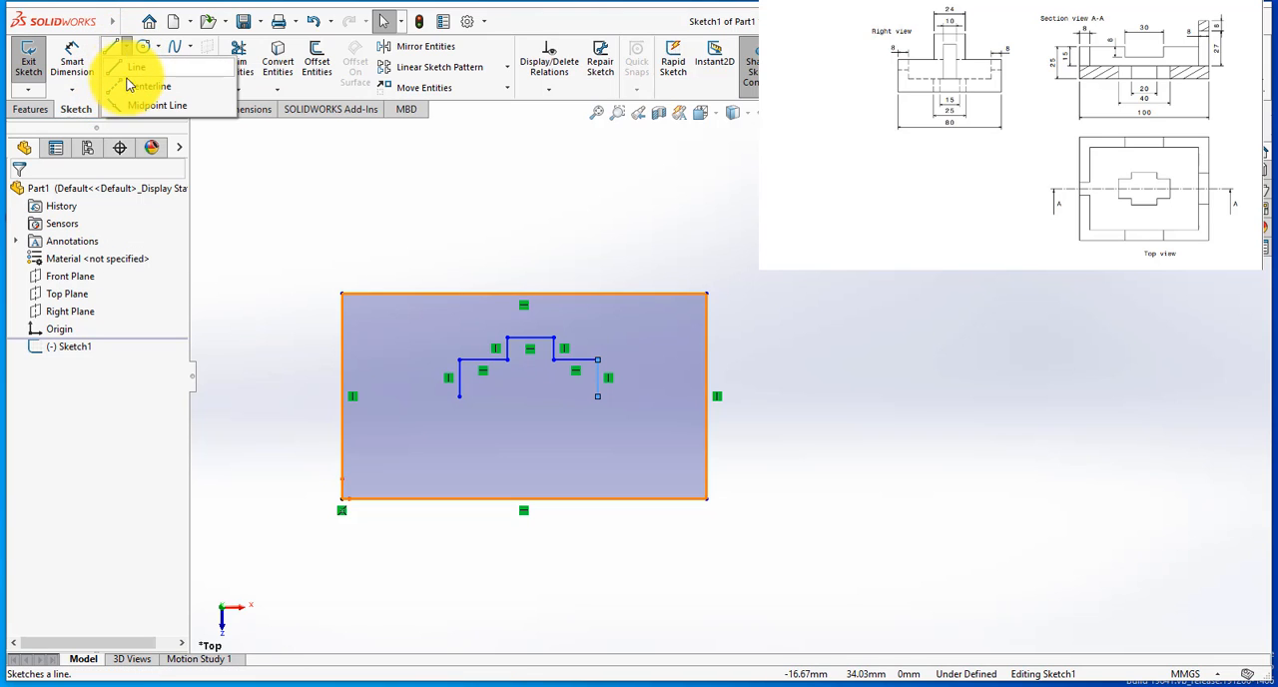
{"action": "left_click", "coordinate": [128, 86]}
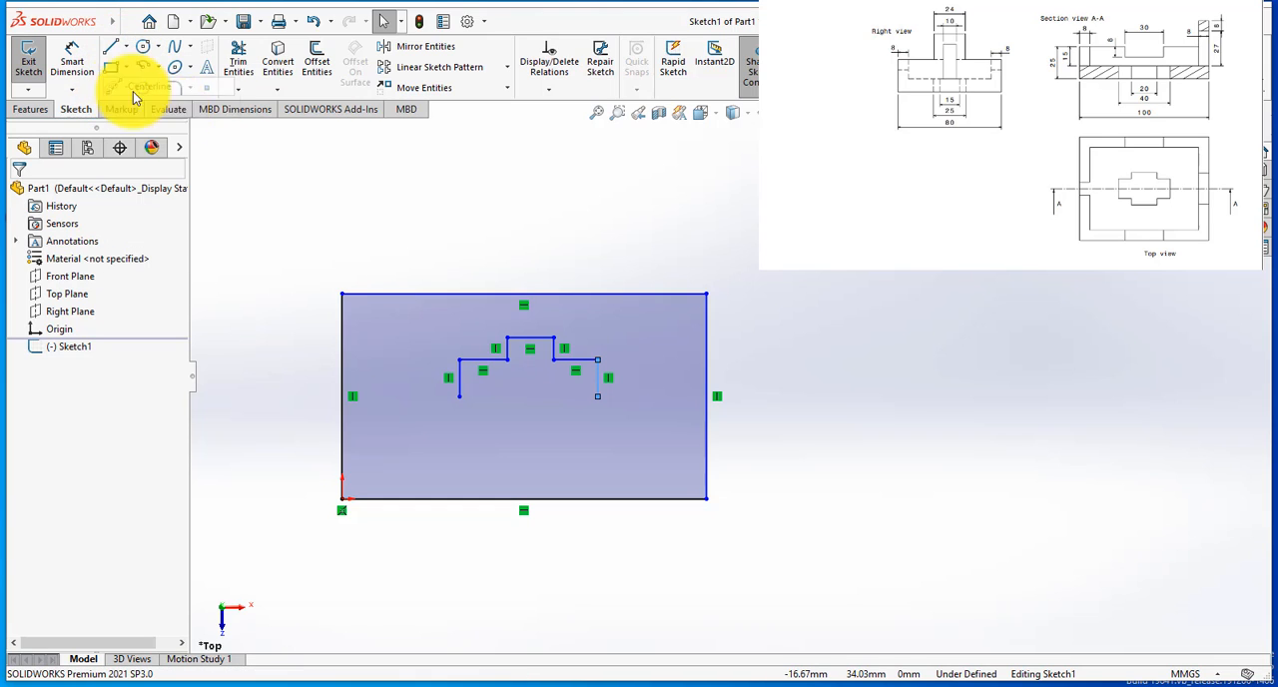
{"action": "left_click", "coordinate": [461, 397]}
{"action": "left_click", "coordinate": [606, 397]}
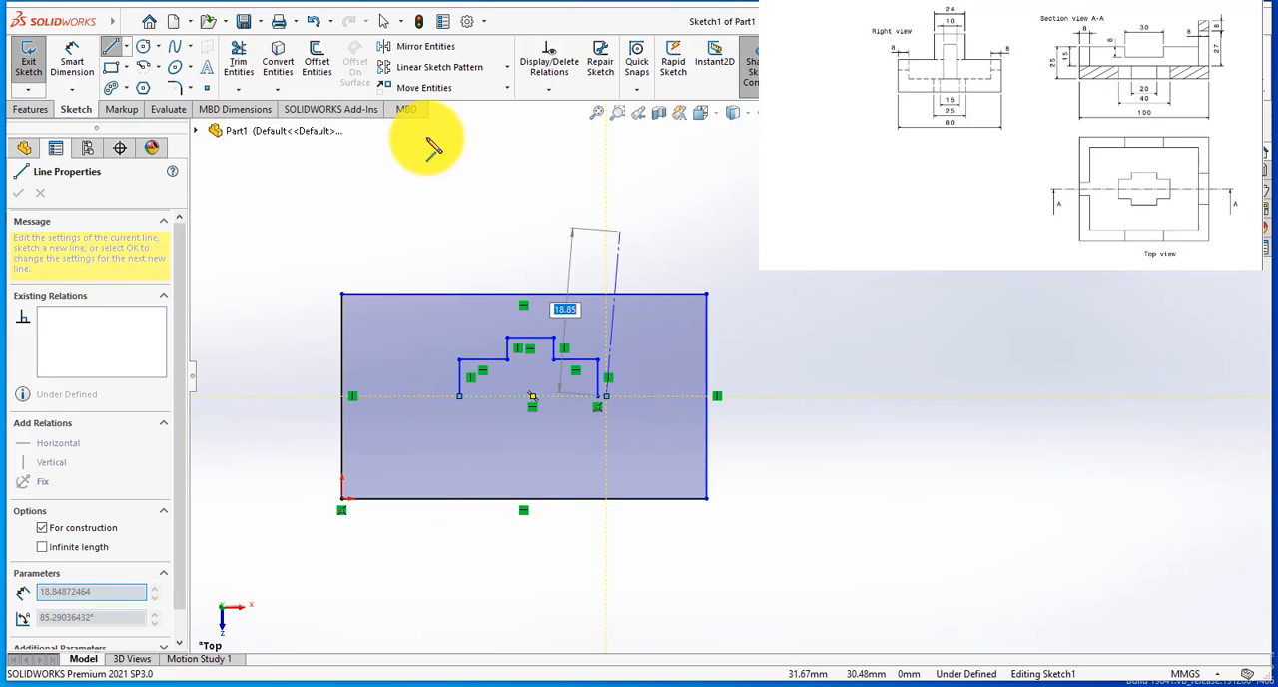
{"action": "key", "text": "Escape"}
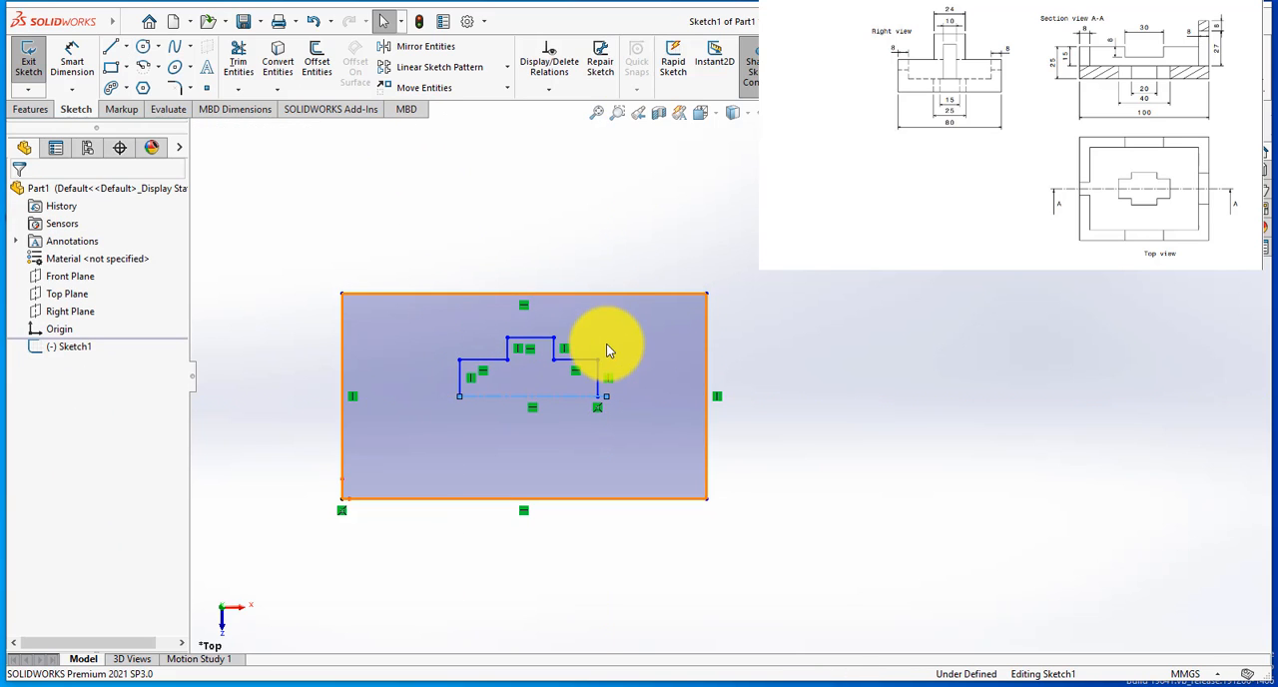
{"action": "scroll", "coordinate": [609, 345], "scroll_direction": "down", "scroll_amount": 2}
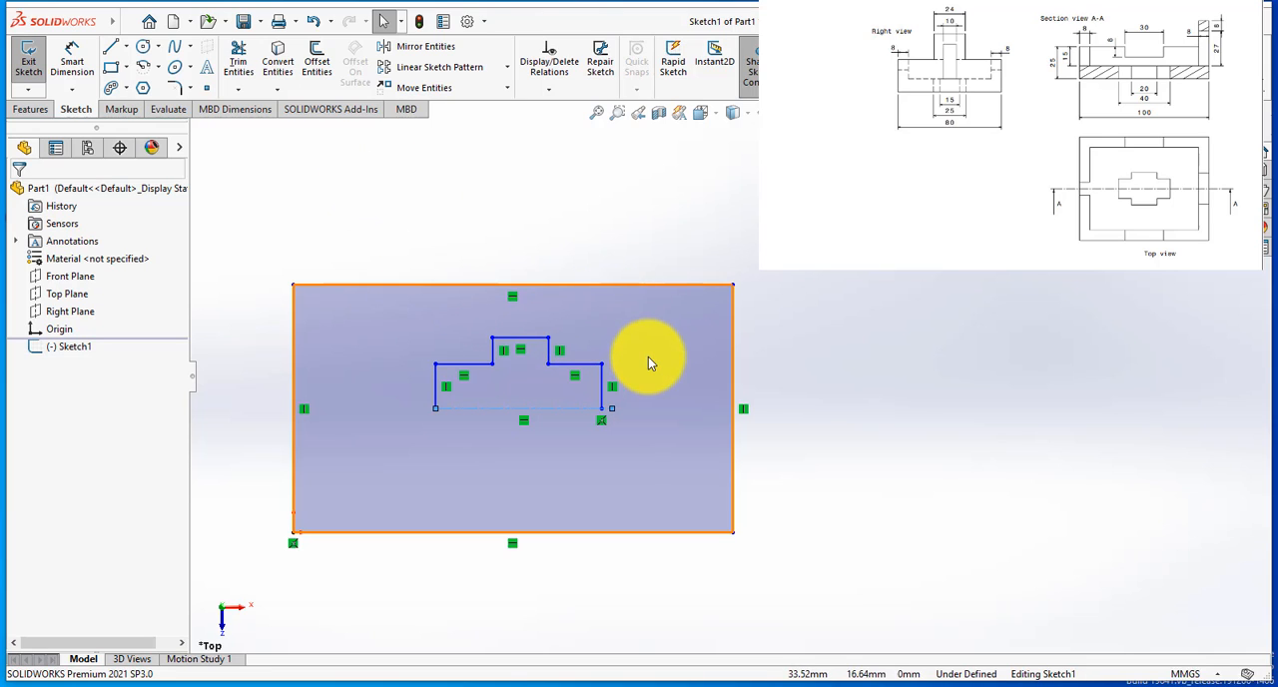
{"action": "left_click", "coordinate": [401, 46]}
{"action": "left_click_drag", "start_coordinate": [668, 326], "coordinate": [474, 385]}
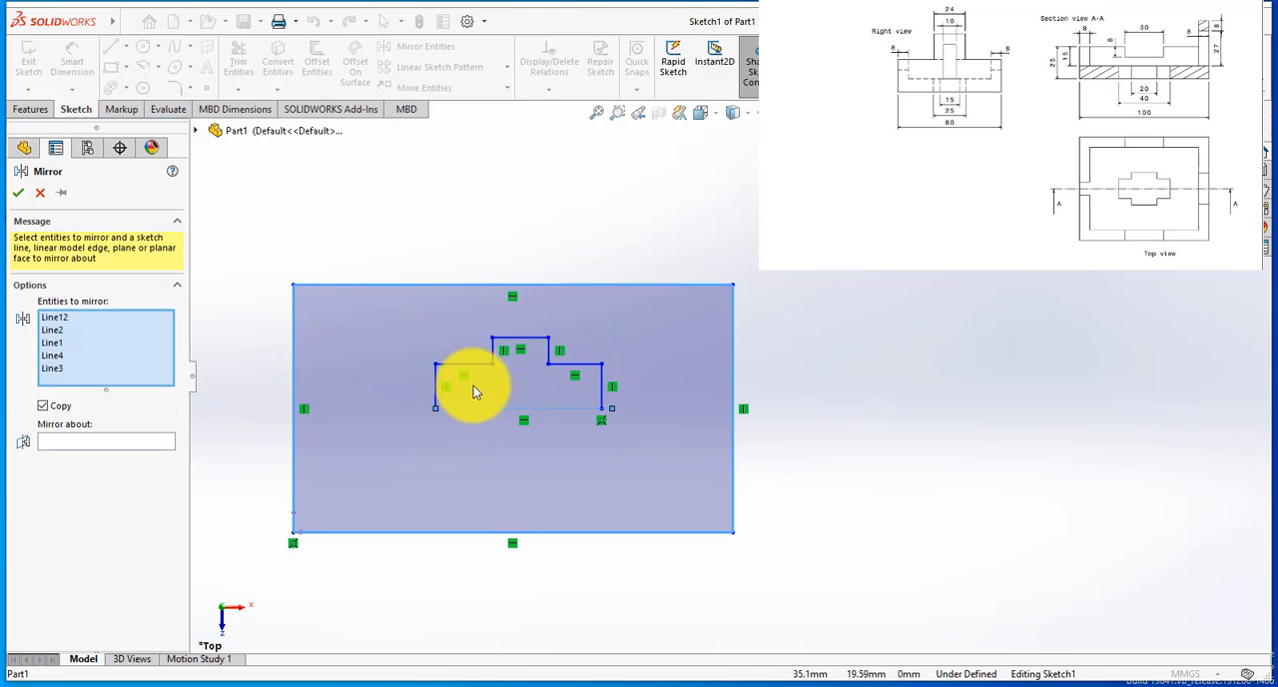
{"action": "left_click", "coordinate": [437, 377]}
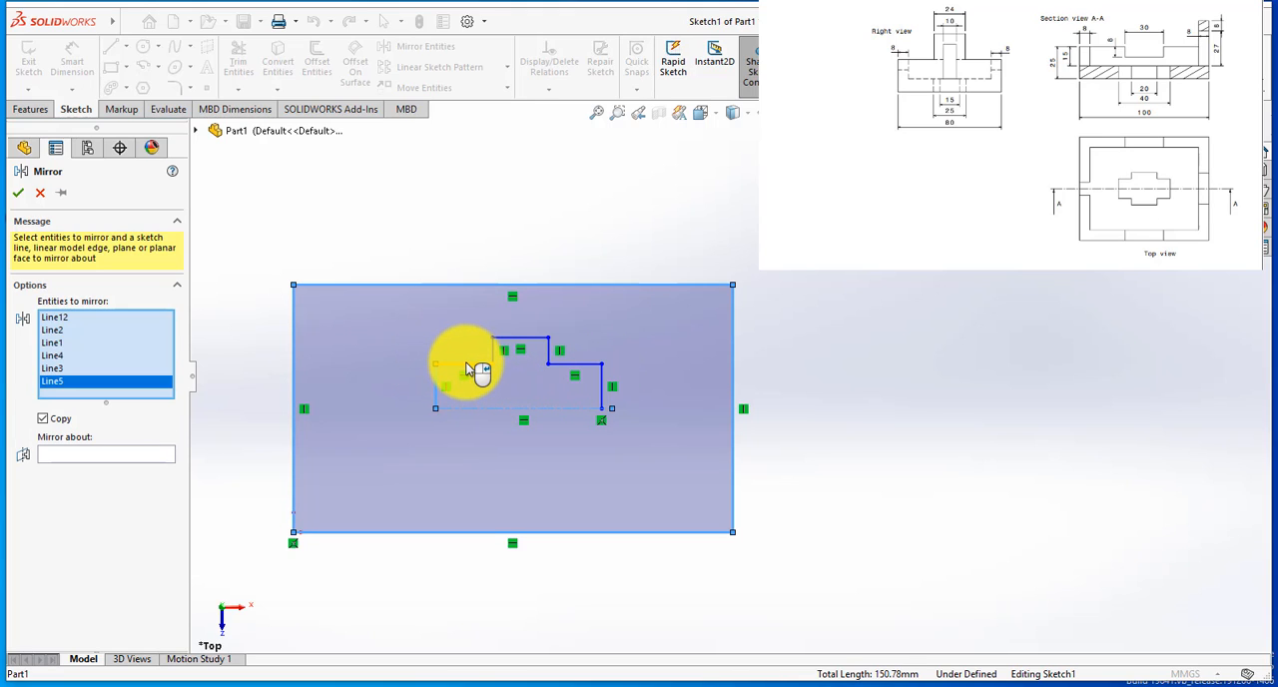
{"action": "left_click", "coordinate": [56, 317]}
{"action": "key", "text": "Delete"}
{"action": "left_click", "coordinate": [55, 317]}
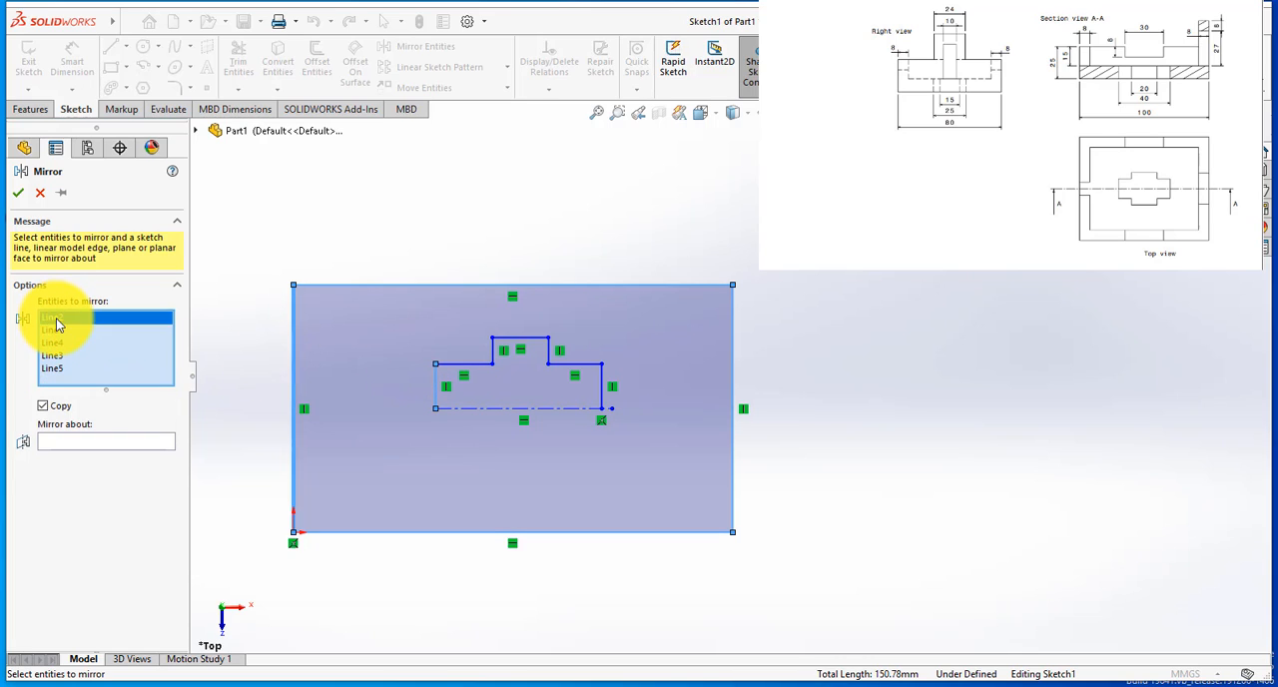
{"action": "key", "text": "Delete"}
{"action": "left_click", "coordinate": [58, 321]}
{"action": "key", "text": "Delete"}
{"action": "left_click", "coordinate": [58, 320]}
{"action": "key", "text": "Delete"}
{"action": "left_click", "coordinate": [60, 323]}
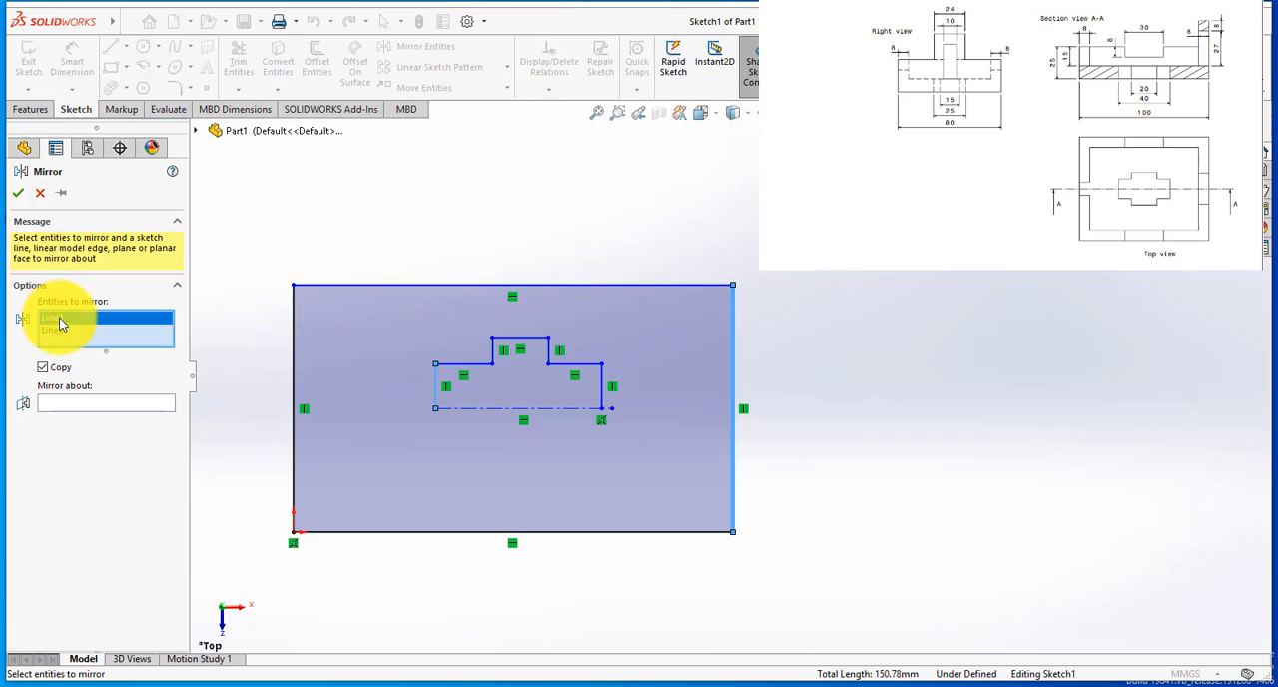
{"action": "key", "text": "Delete"}
{"action": "left_click", "coordinate": [476, 363]}
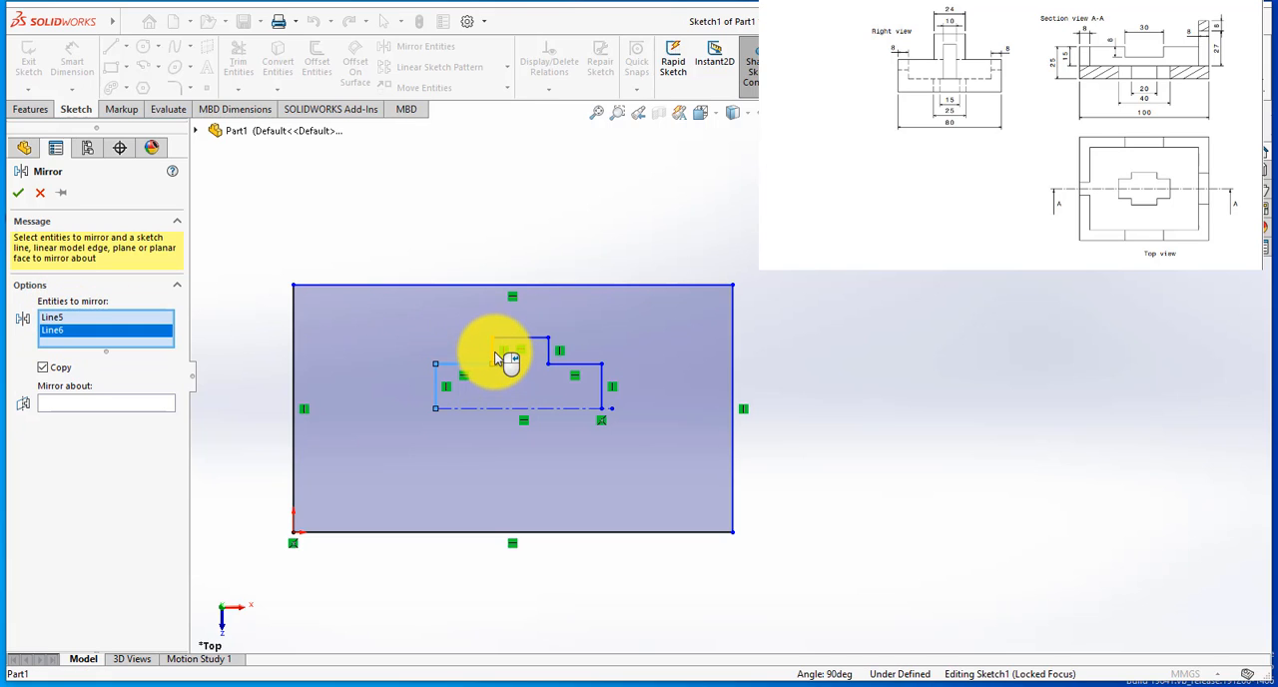
{"action": "left_click", "coordinate": [493, 352]}
{"action": "left_click", "coordinate": [519, 338]}
{"action": "left_click", "coordinate": [548, 357]}
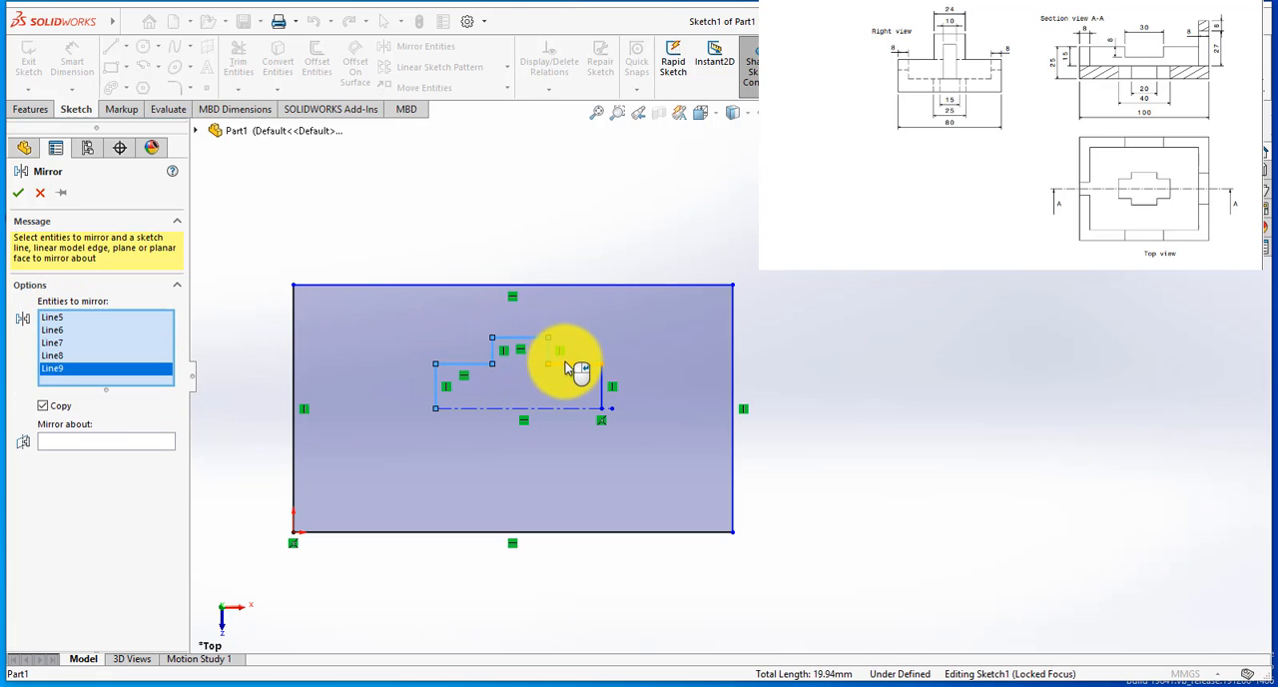
{"action": "left_click", "coordinate": [571, 364]}
{"action": "left_click", "coordinate": [606, 397]}
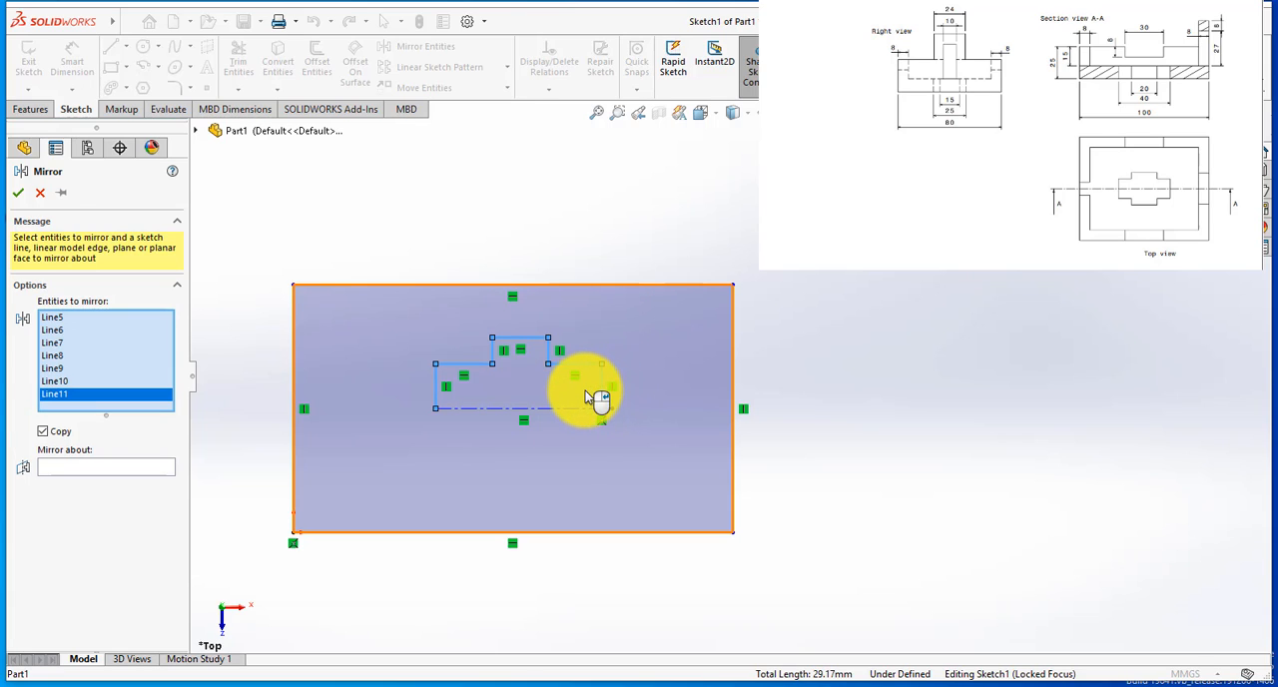
{"action": "key", "text": "Return"}
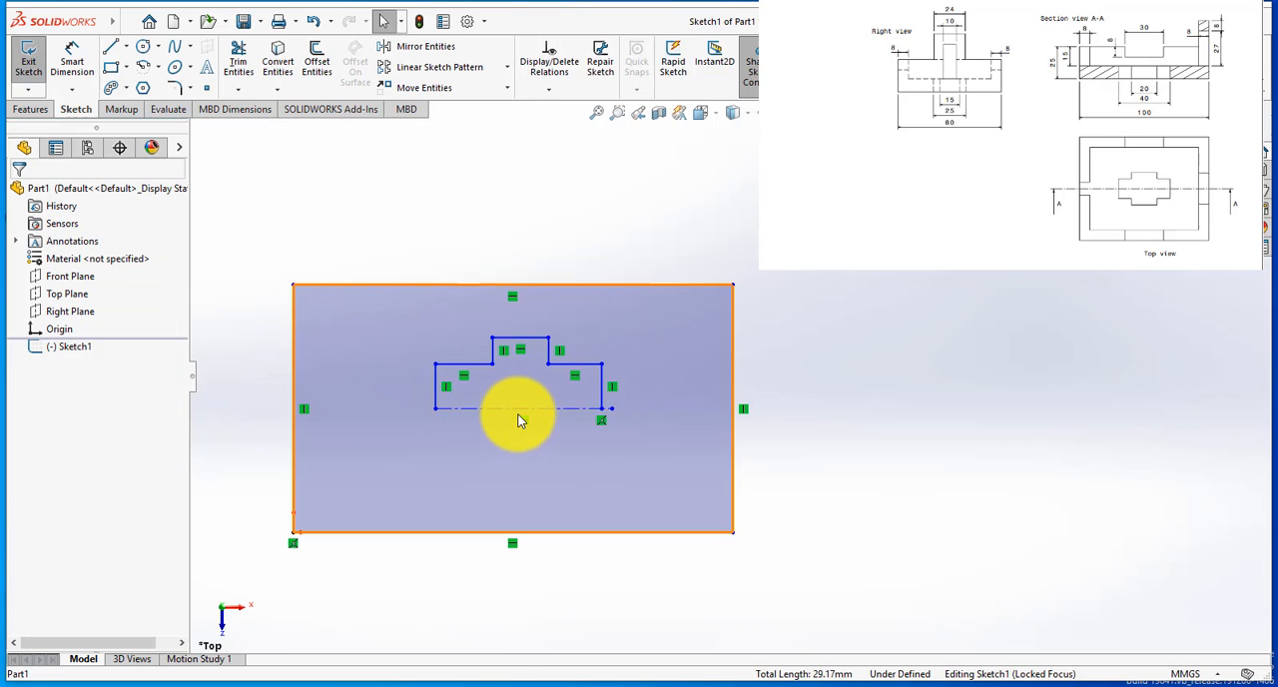
{"action": "left_click", "coordinate": [517, 409]}
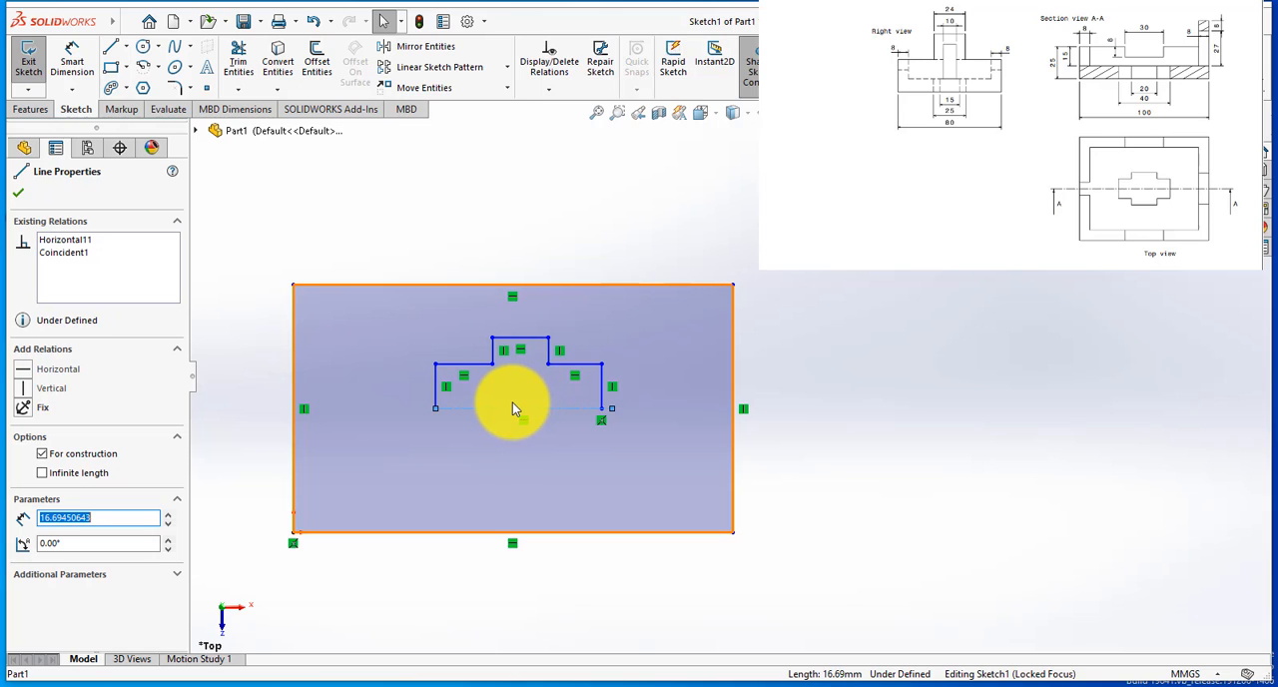
{"action": "key", "text": "Escape"}
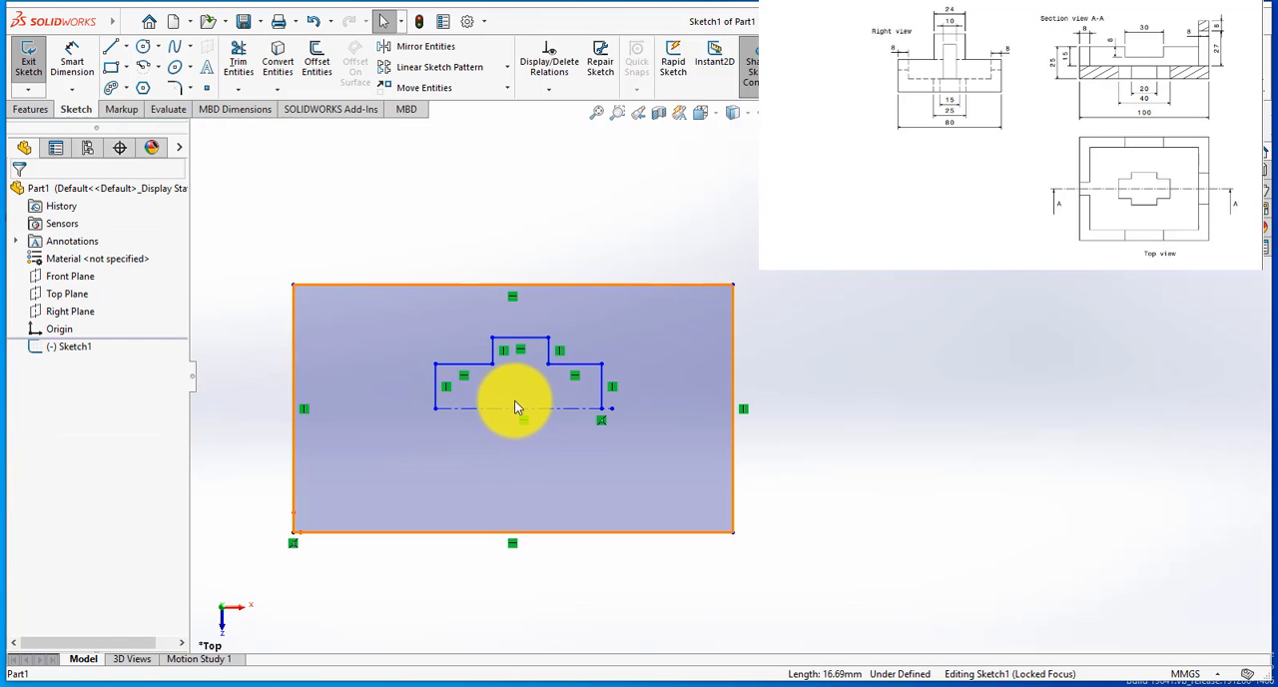
Step: Mirror the seven lines of the stepped half-profile about the horizontal centerline with Copy on, closing the cross-shaped outline
{"action": "left_click", "coordinate": [401, 48]}
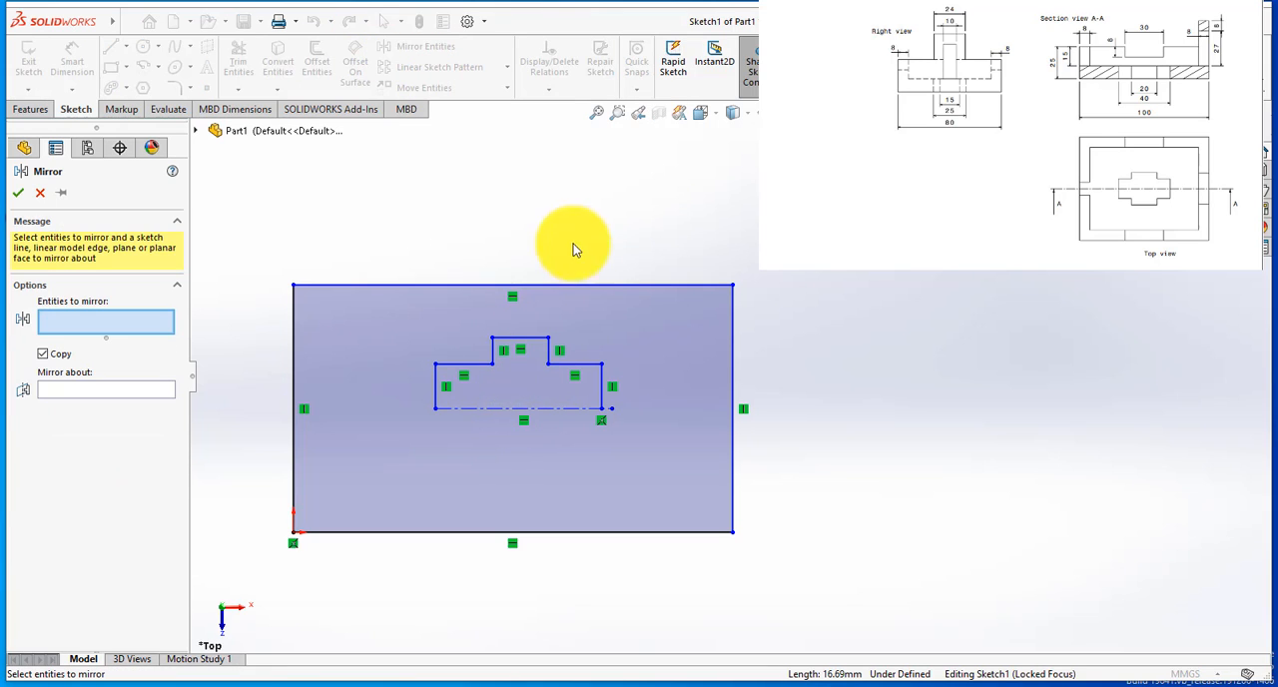
{"action": "left_click", "coordinate": [434, 386]}
{"action": "left_click", "coordinate": [480, 362]}
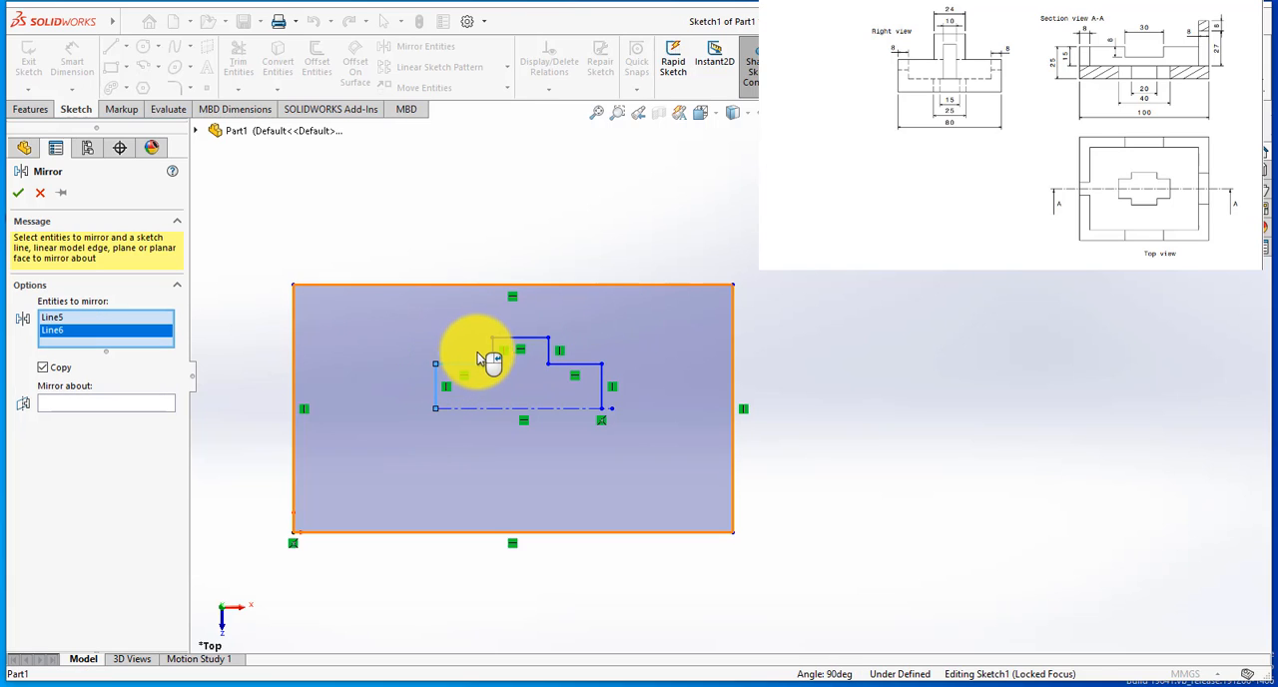
{"action": "left_click", "coordinate": [494, 352]}
{"action": "left_click", "coordinate": [530, 340]}
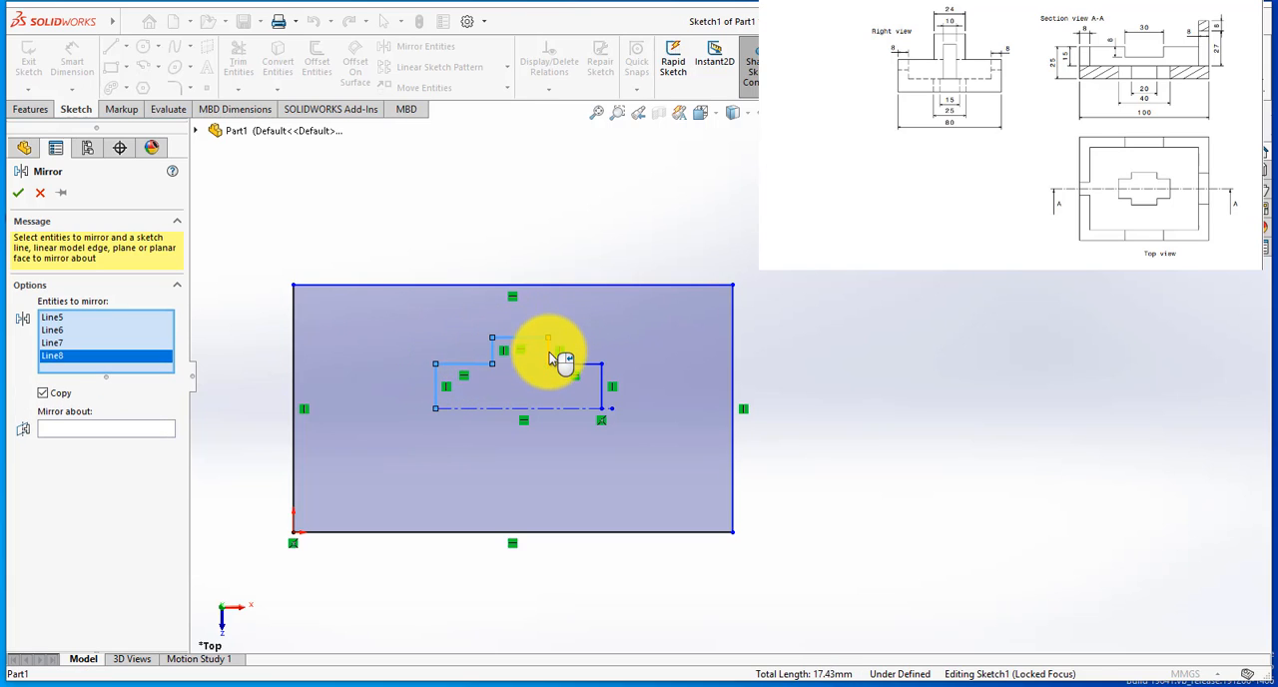
{"action": "left_click", "coordinate": [548, 354]}
{"action": "left_click", "coordinate": [574, 363]}
{"action": "left_click", "coordinate": [602, 394]}
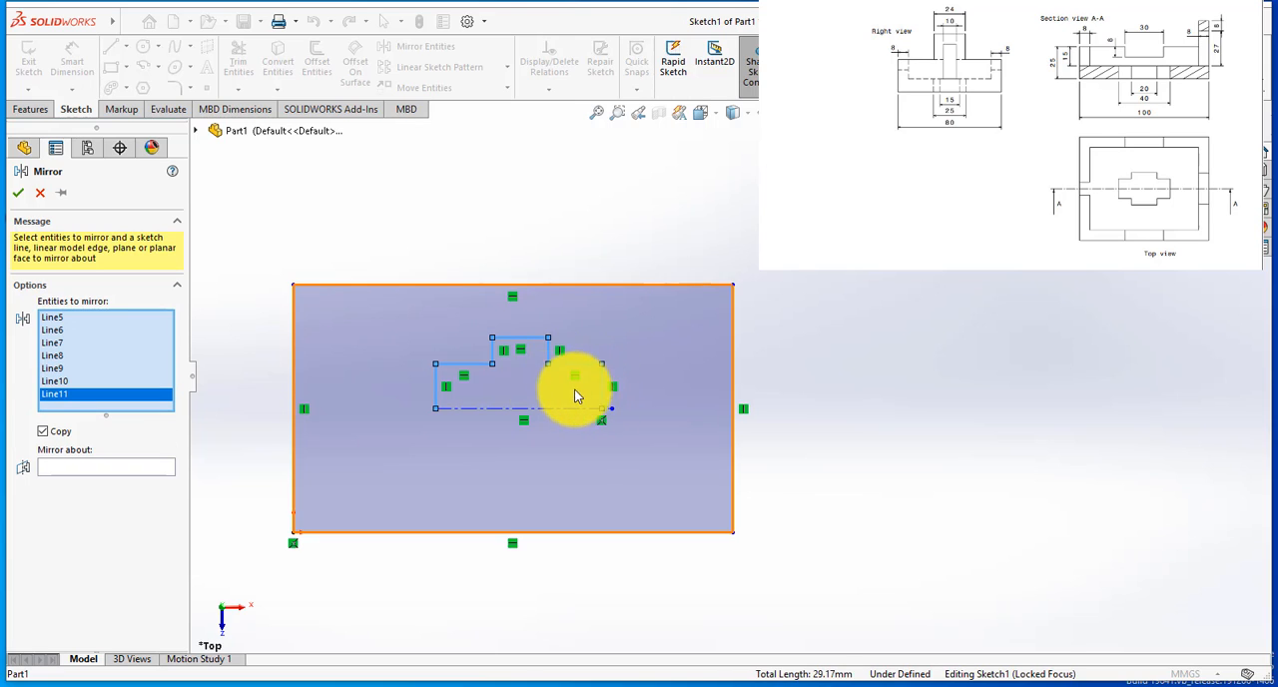
{"action": "left_click", "coordinate": [110, 466]}
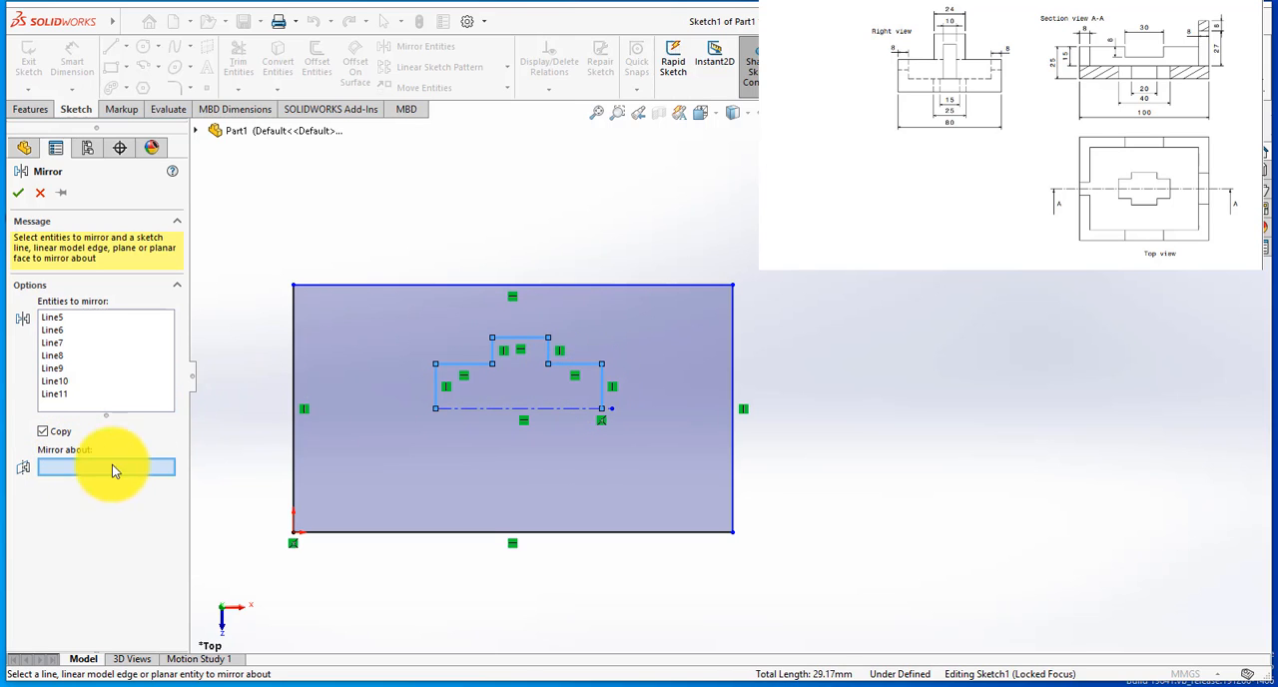
{"action": "left_click", "coordinate": [507, 408]}
{"action": "left_click", "coordinate": [18, 193]}
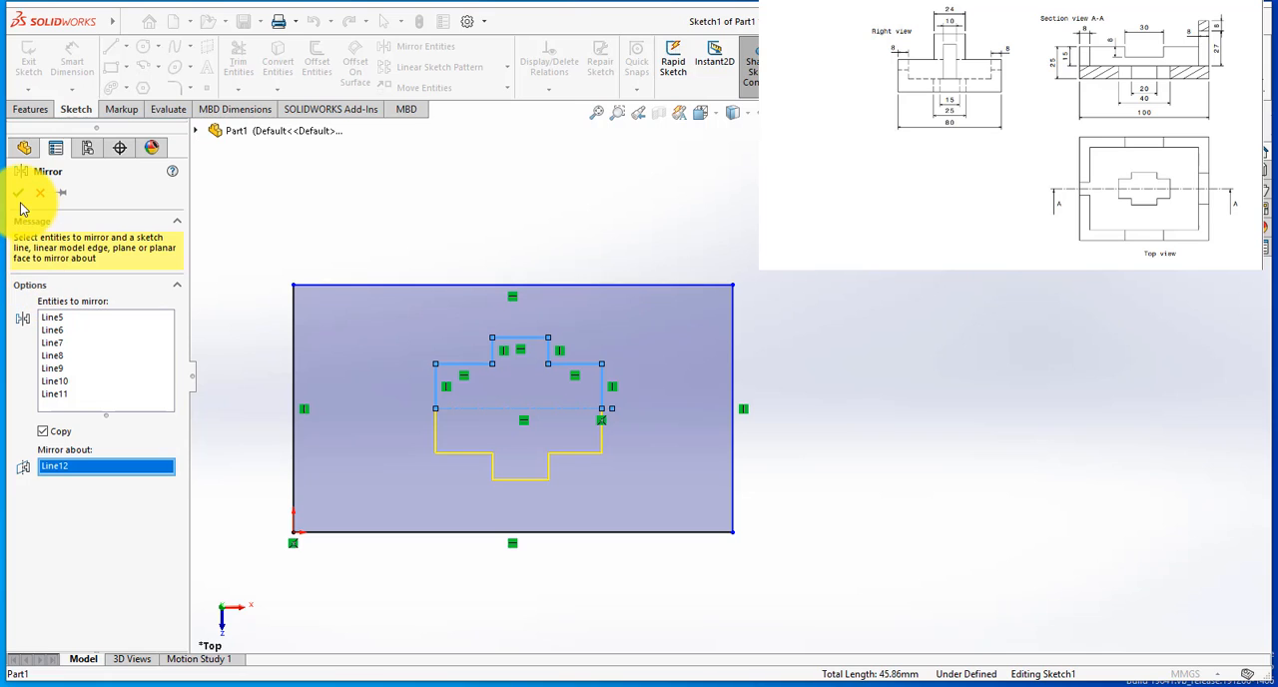
Step: Dimension the outer rectangle with a width of 100 mm and a height of 80 mm
{"action": "scroll", "coordinate": [513, 405], "scroll_direction": "down", "scroll_amount": 3}
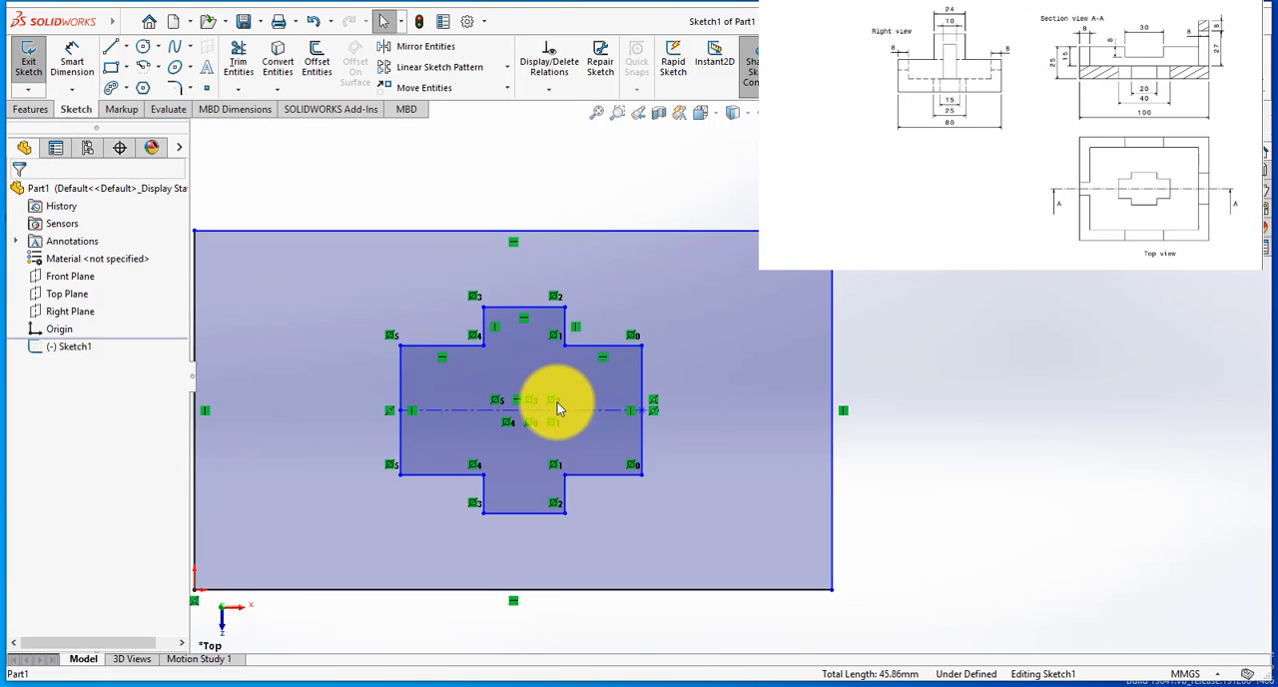
{"action": "scroll", "coordinate": [629, 389], "scroll_direction": "up", "scroll_amount": 3}
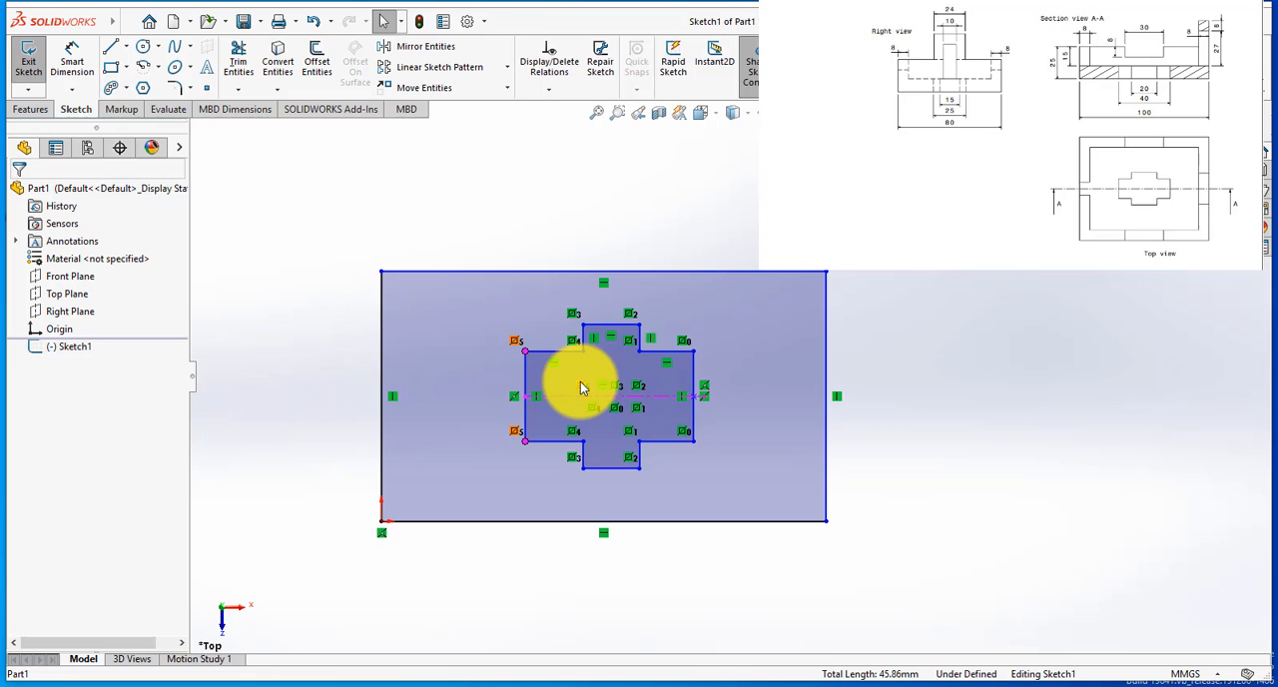
{"action": "scroll", "coordinate": [759, 364], "scroll_direction": "down", "scroll_amount": 2}
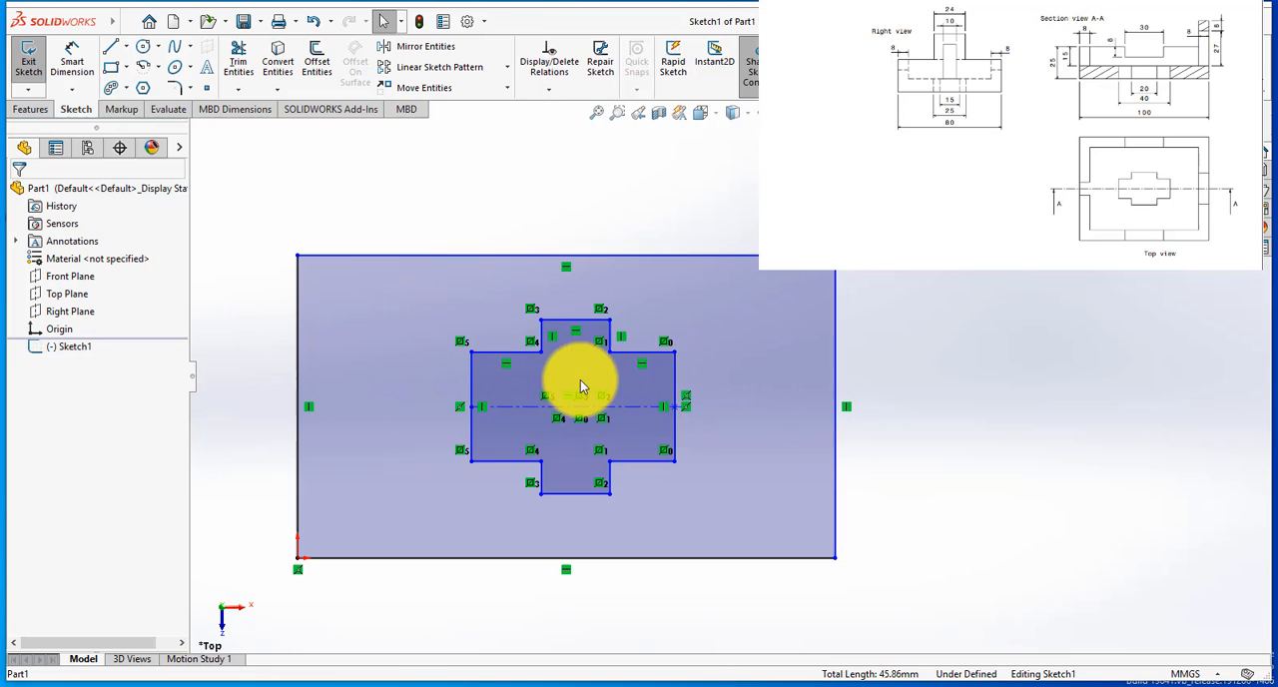
{"action": "left_click", "coordinate": [66, 56]}
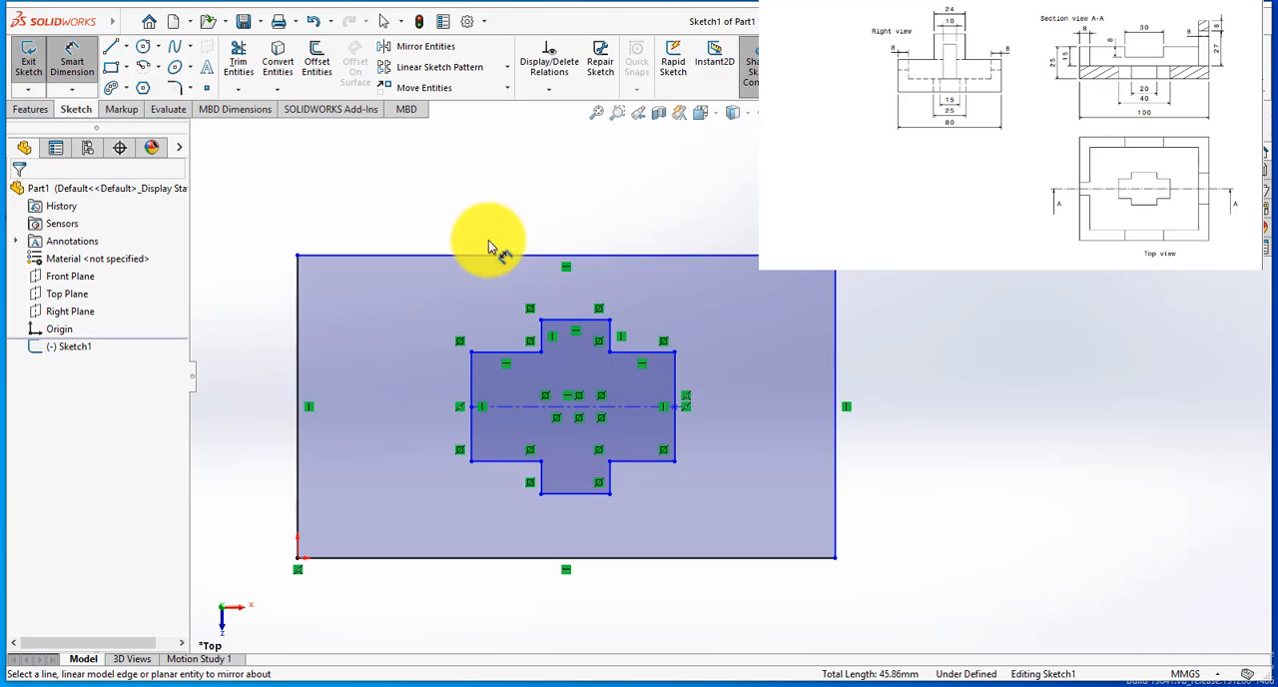
{"action": "left_click", "coordinate": [425, 260]}
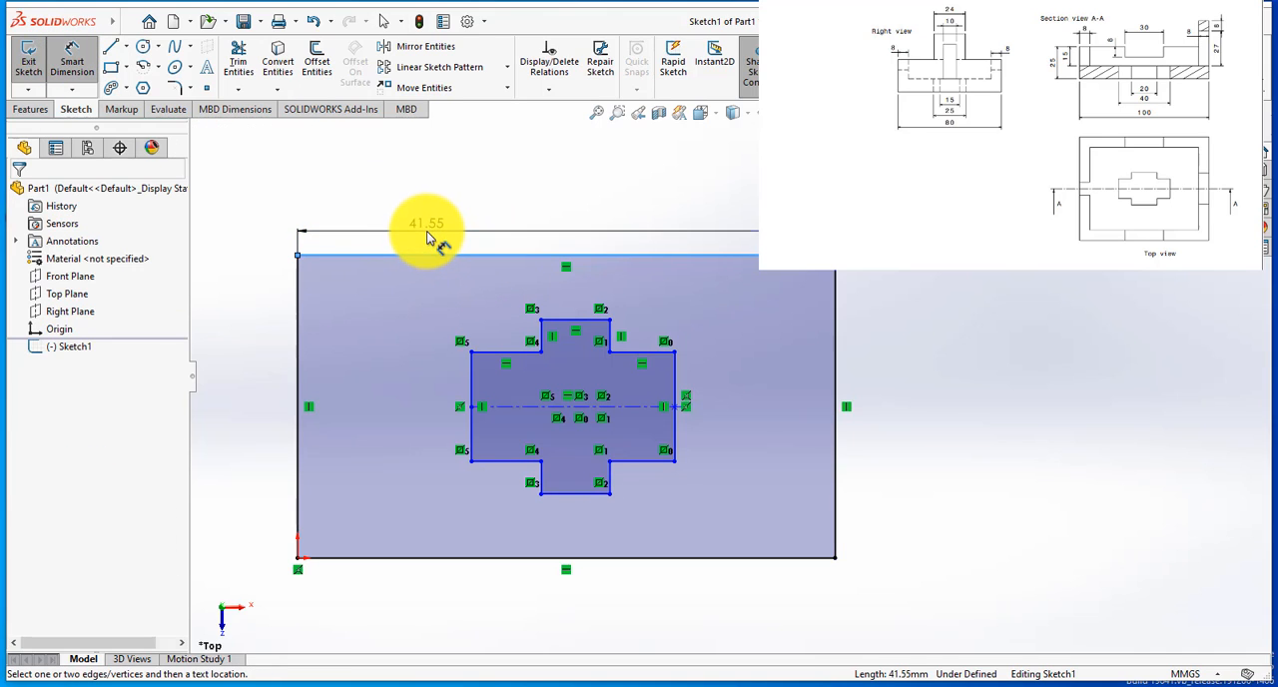
{"action": "left_click", "coordinate": [431, 232]}
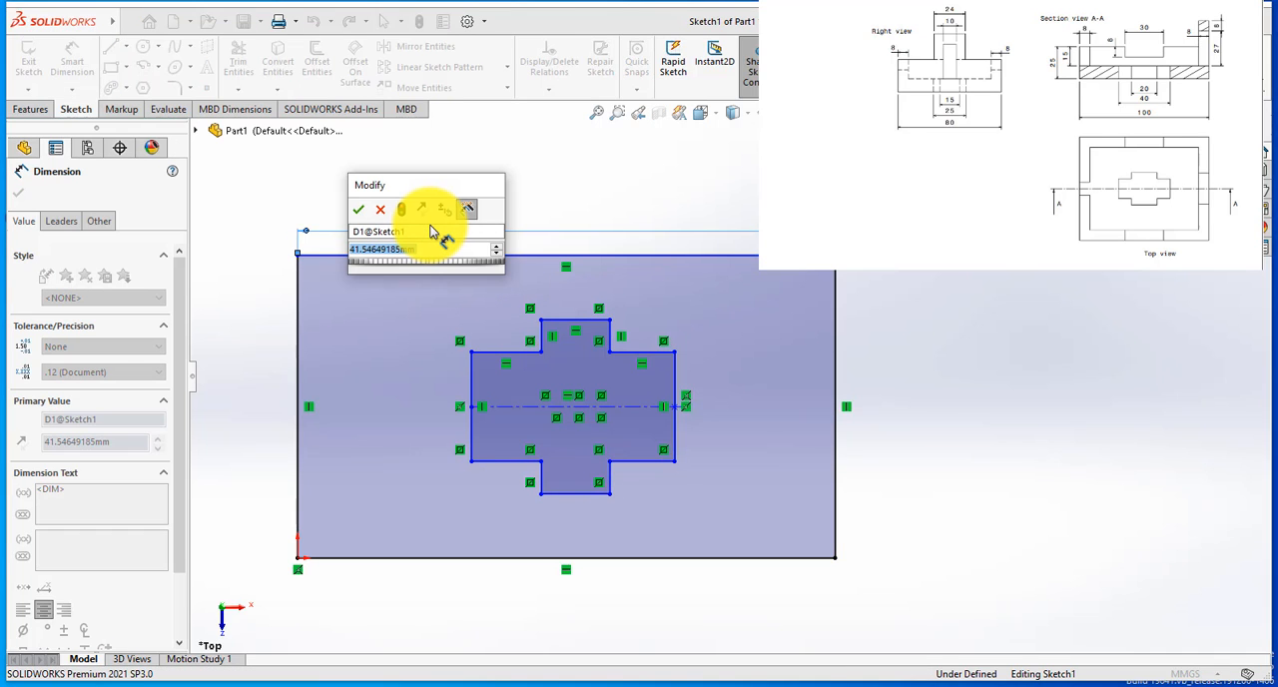
{"action": "type", "text": "100"}
{"action": "key", "text": "Return"}
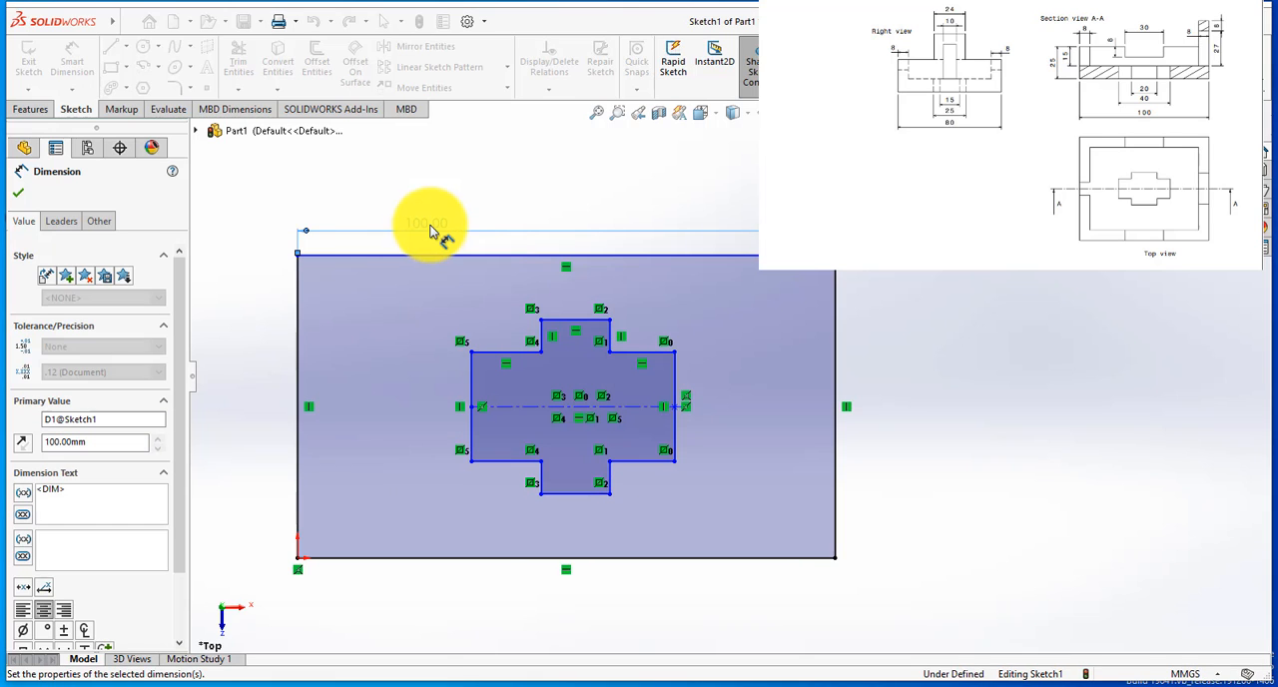
{"action": "left_click", "coordinate": [296, 468]}
{"action": "left_click", "coordinate": [276, 459]}
{"action": "type", "text": "80"}
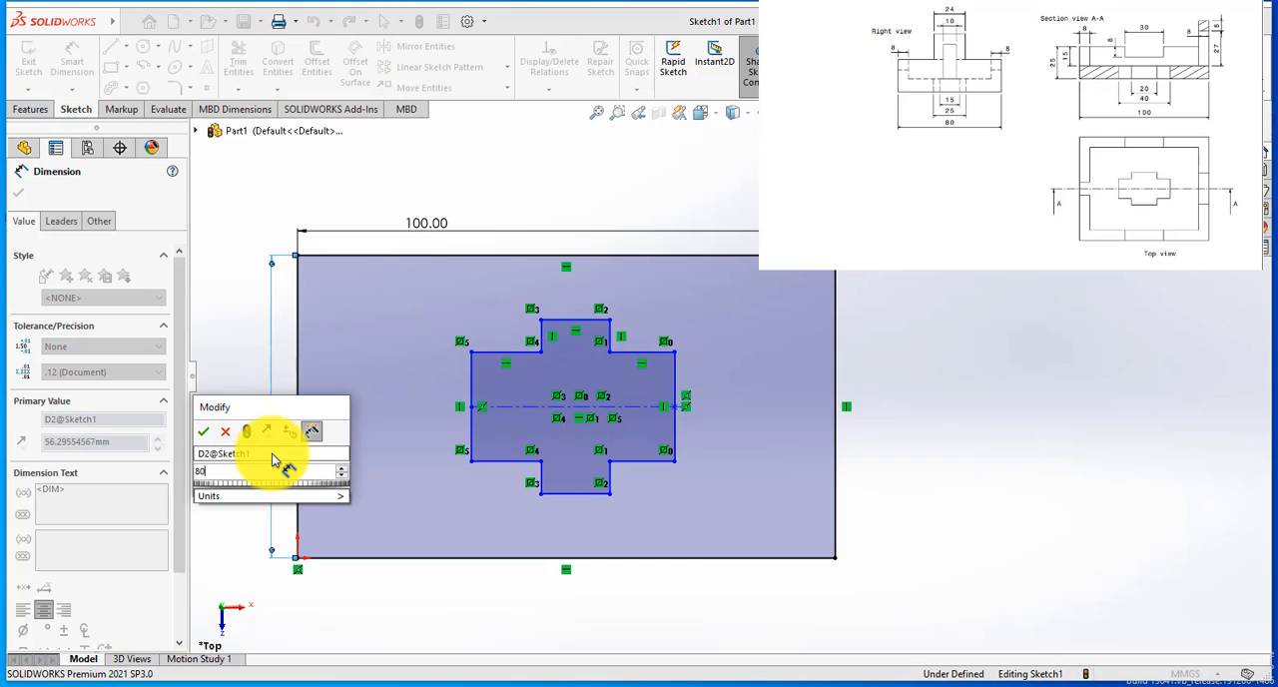
{"action": "key", "text": "Return"}
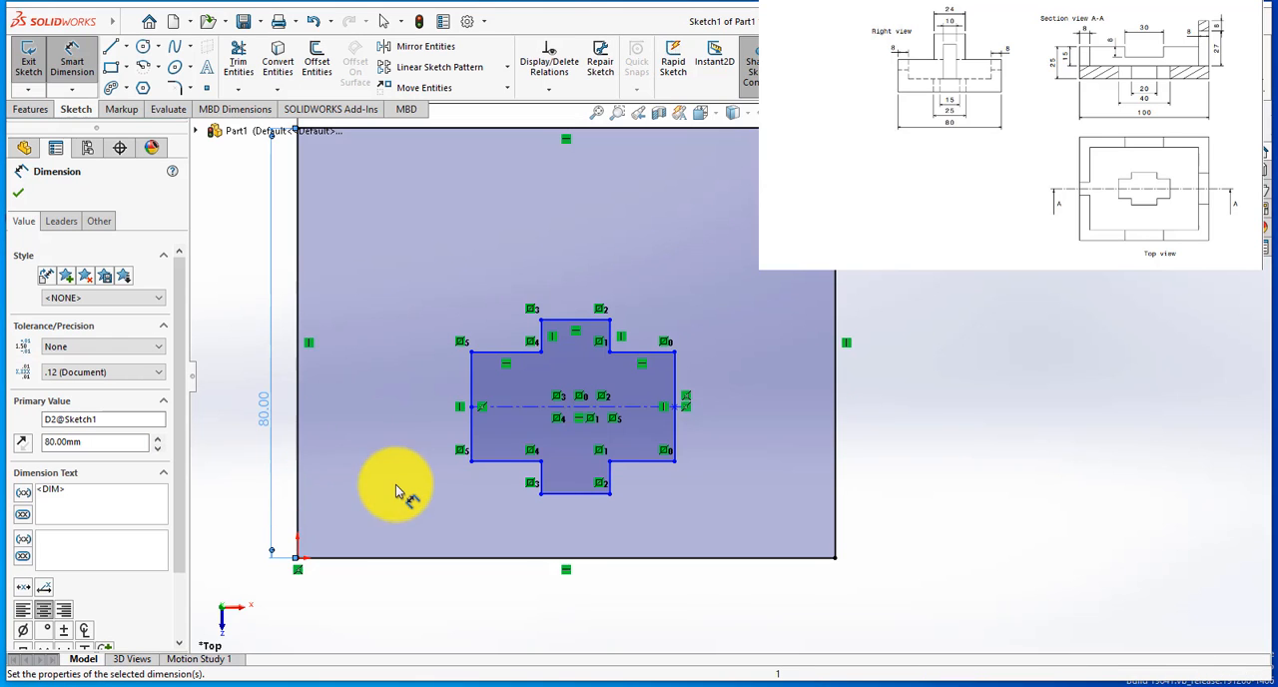
Step: Dimension the upper-left horizontal shoulder of the cross outline at 20 mm
{"action": "scroll", "coordinate": [757, 222], "scroll_direction": "down", "scroll_amount": 1}
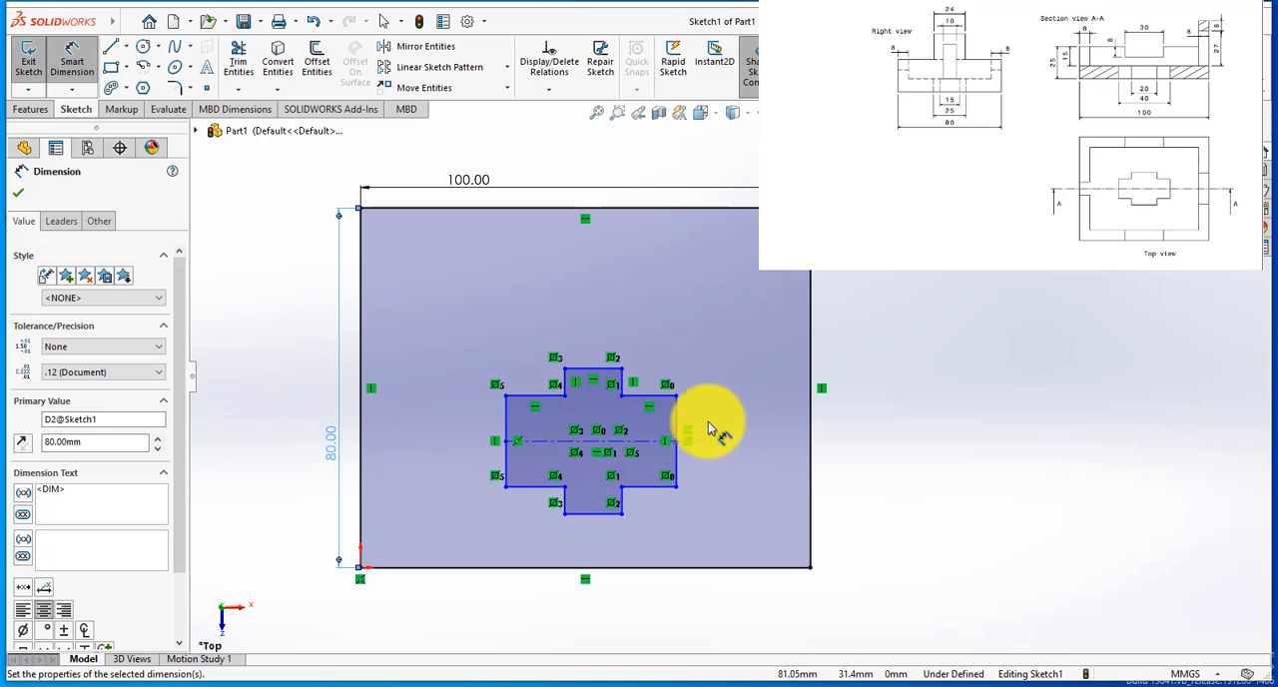
{"action": "scroll", "coordinate": [530, 385], "scroll_direction": "down", "scroll_amount": 1}
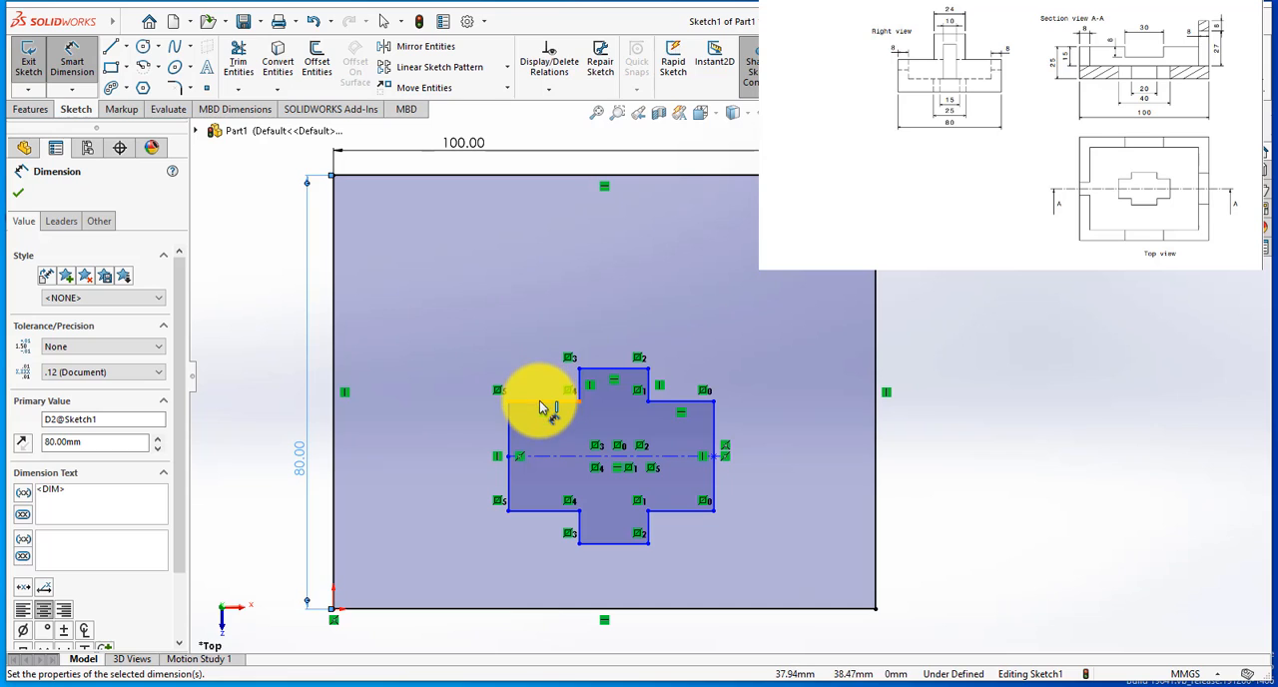
{"action": "left_click", "coordinate": [541, 400]}
{"action": "left_click", "coordinate": [535, 361]}
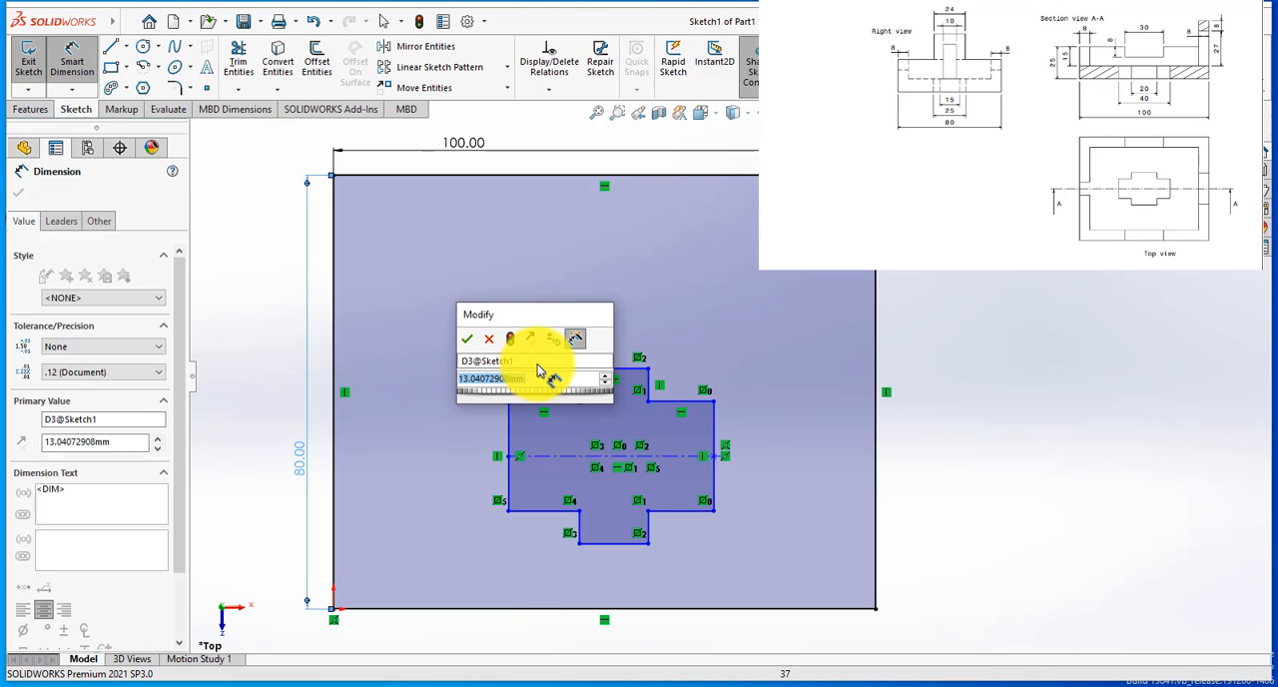
{"action": "type", "text": "20"}
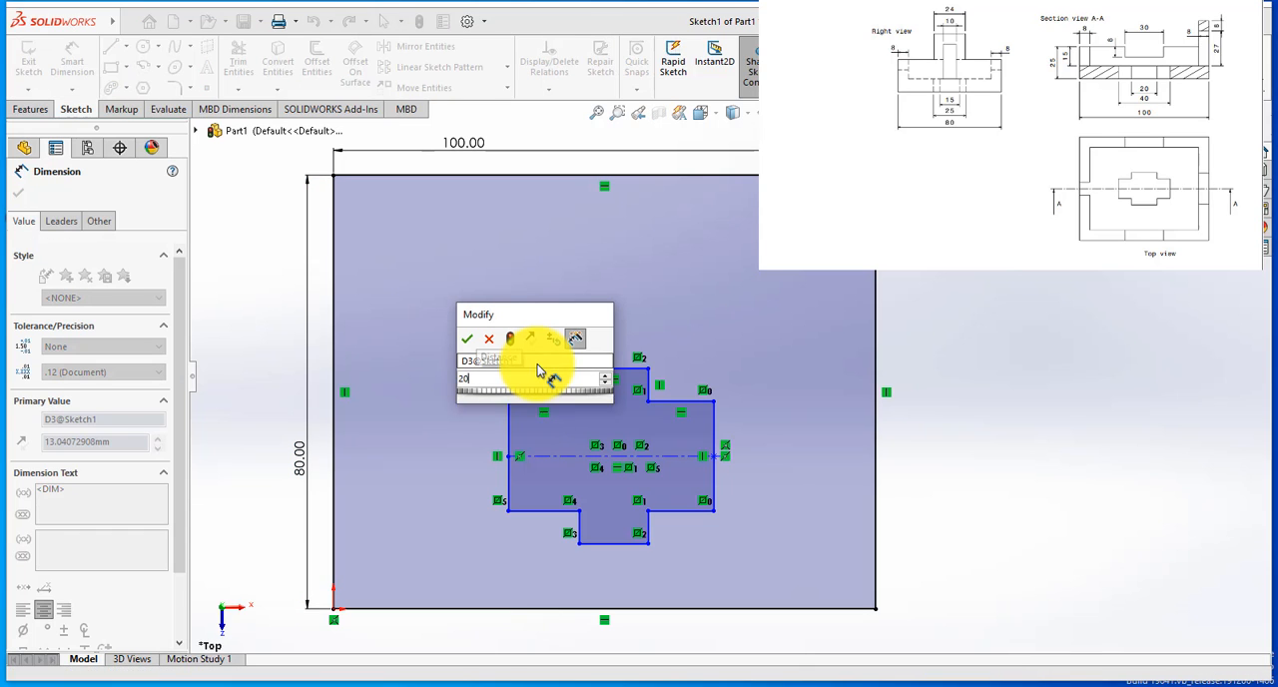
{"action": "key", "text": "Return"}
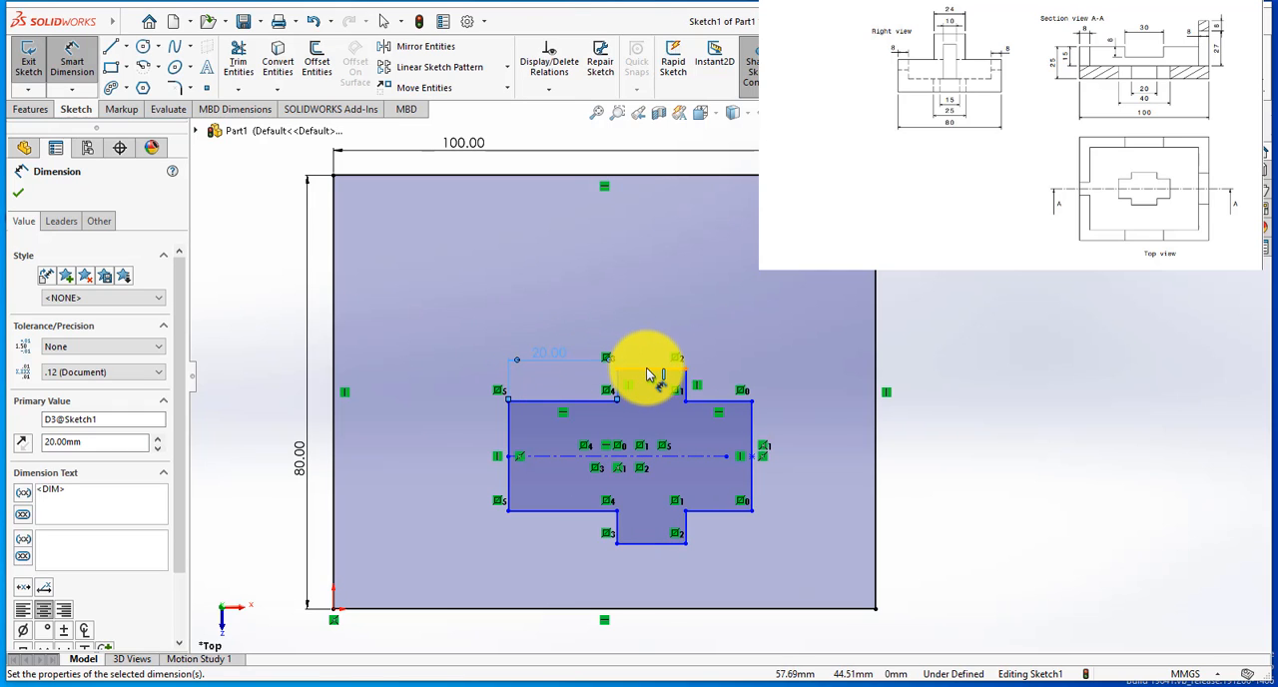
Step: Dimension the topmost horizontal edge of the cross outline at 20 mm
{"action": "left_click", "coordinate": [649, 360]}
{"action": "left_click", "coordinate": [649, 356]}
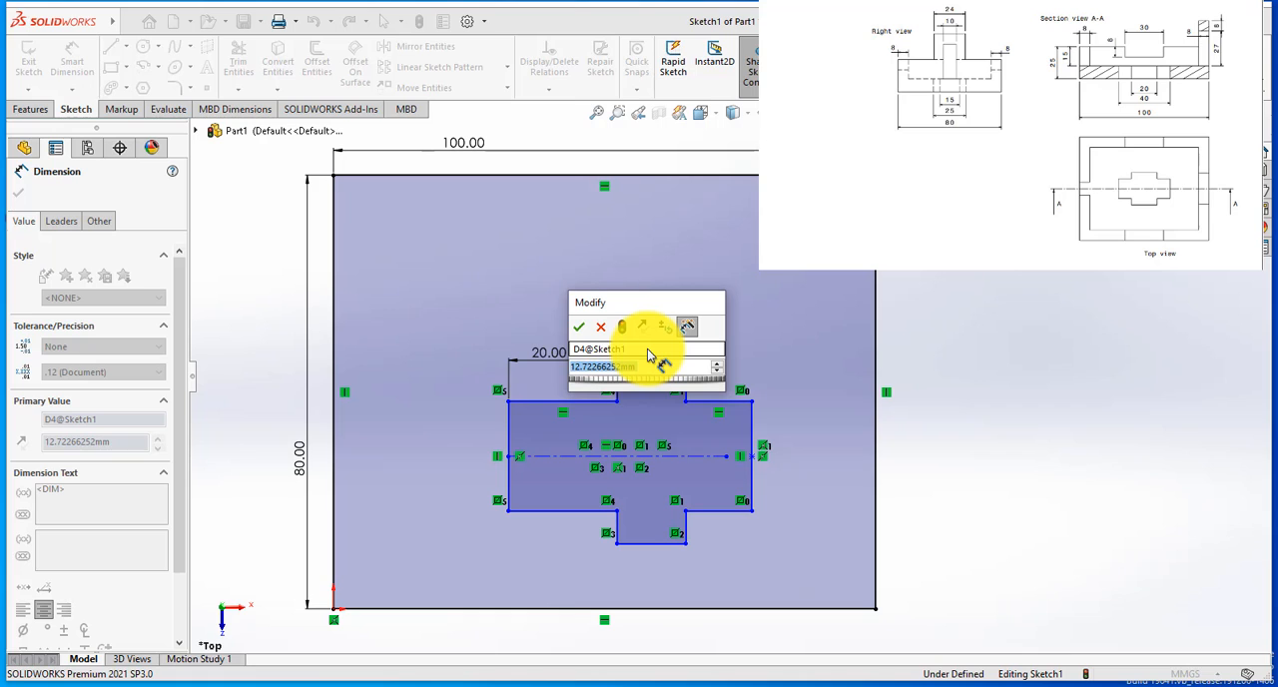
{"action": "type", "text": "20"}
{"action": "key", "text": "Return"}
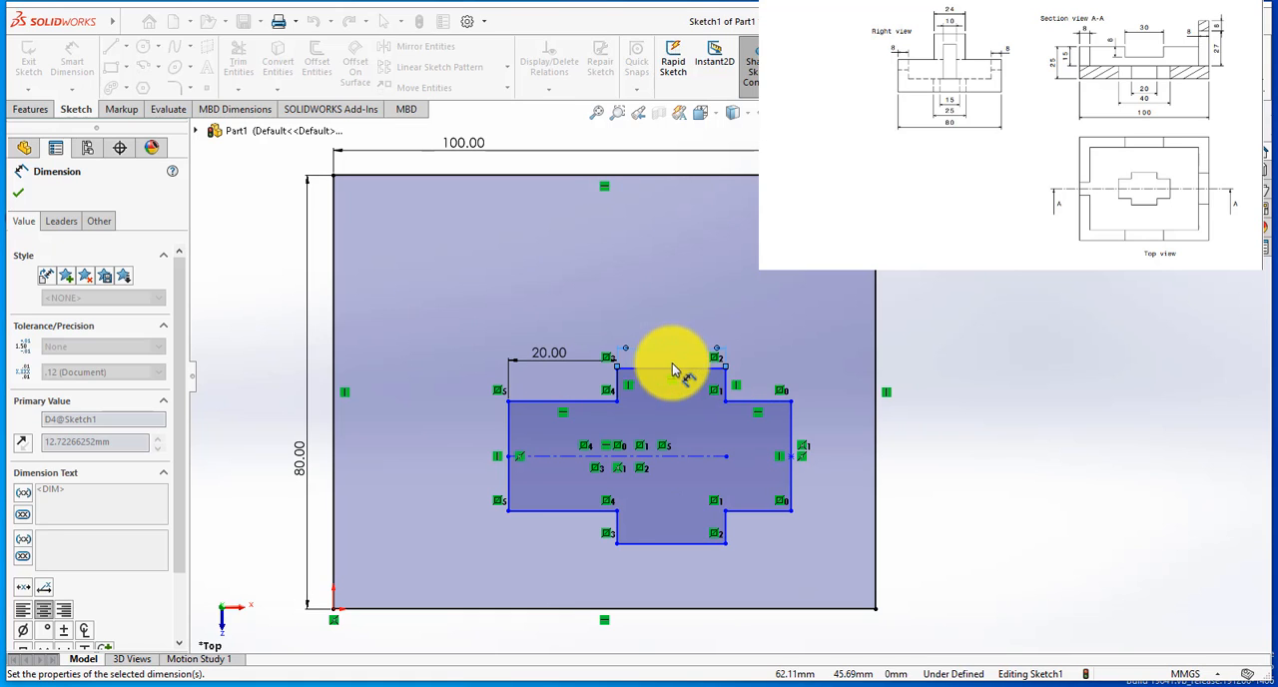
Step: Change the cross's upper-left shoulder dimension to 10 mm and dimension its upper-right shoulder at 10 mm
{"action": "scroll", "coordinate": [819, 392], "scroll_direction": "down", "scroll_amount": 1}
{"action": "double_click", "coordinate": [490, 350]}
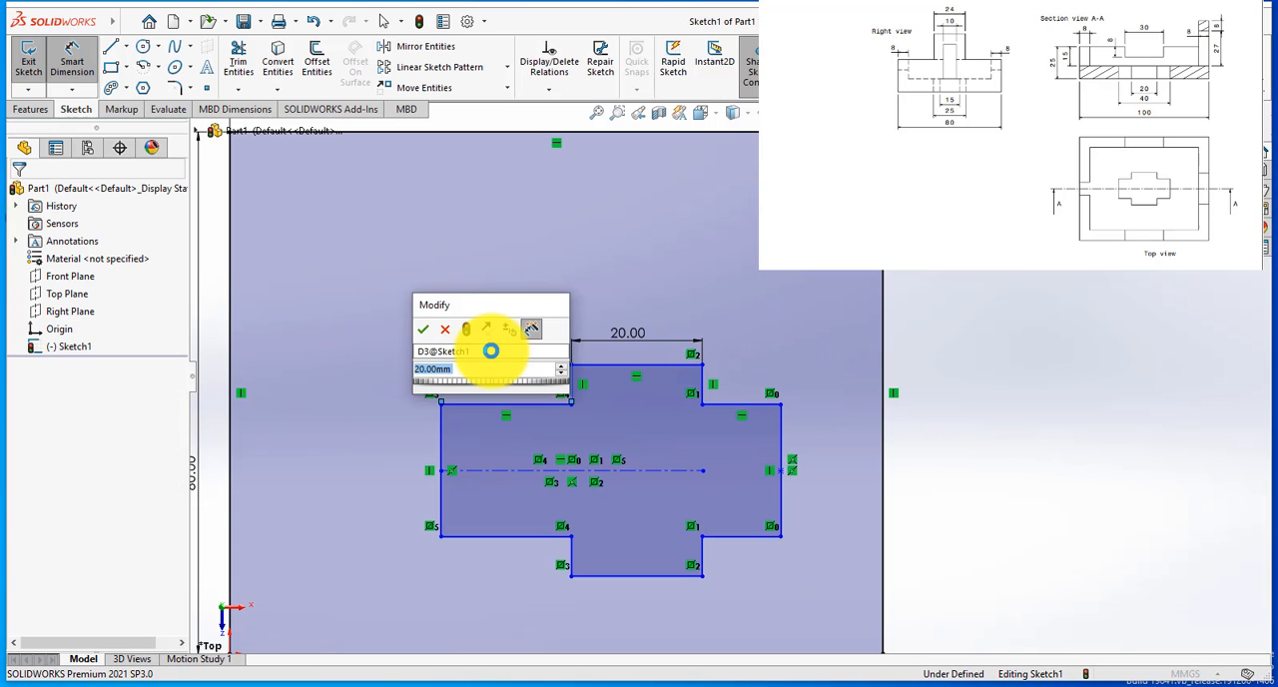
{"action": "type", "text": "10"}
{"action": "key", "text": "Return"}
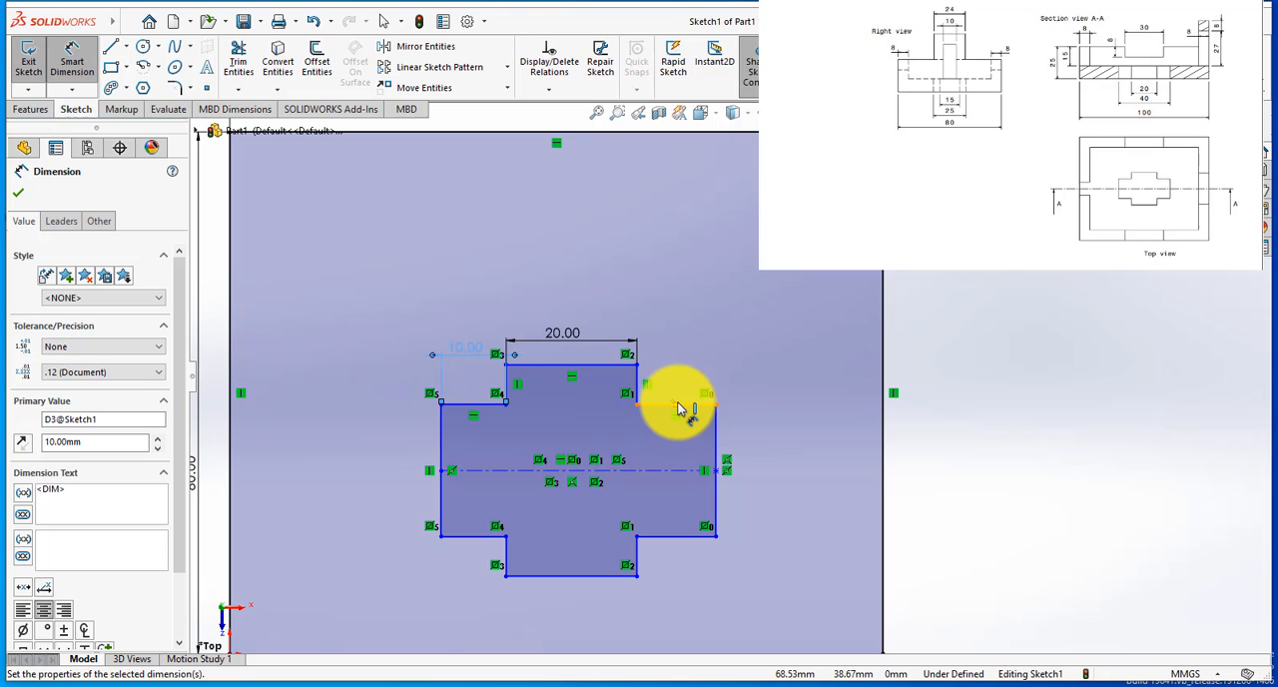
{"action": "left_click", "coordinate": [687, 404]}
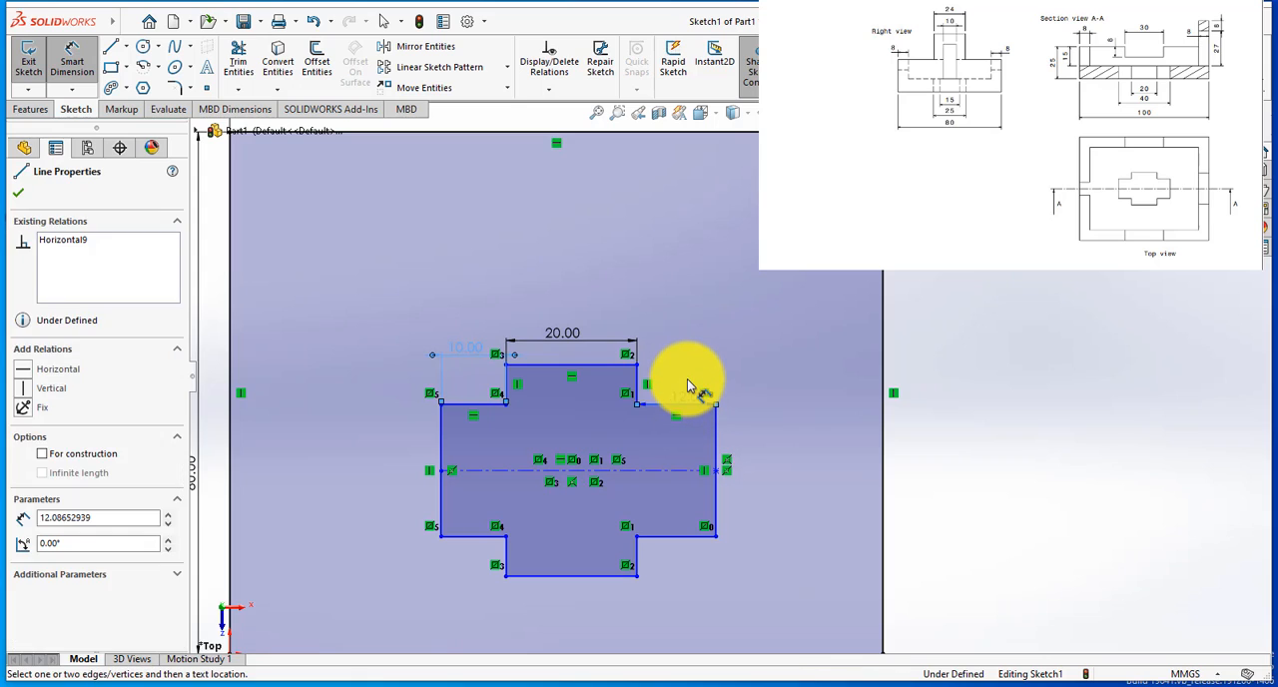
{"action": "left_click", "coordinate": [688, 387]}
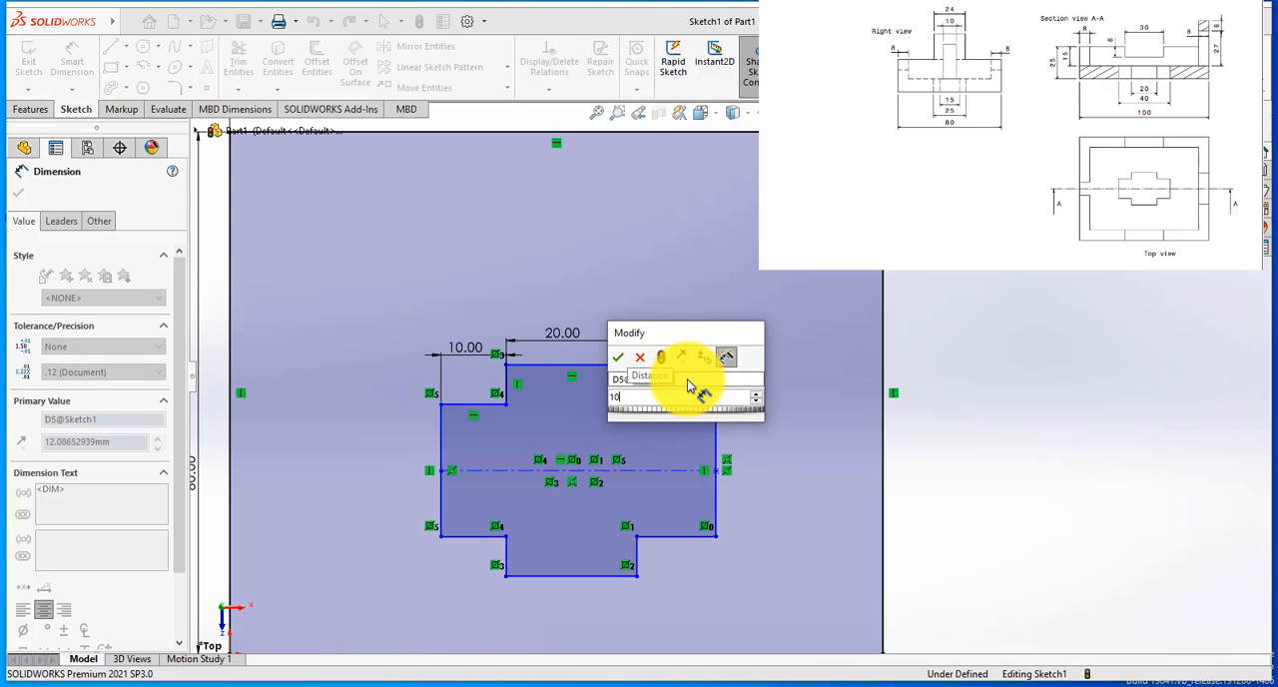
{"action": "key", "text": "Return"}
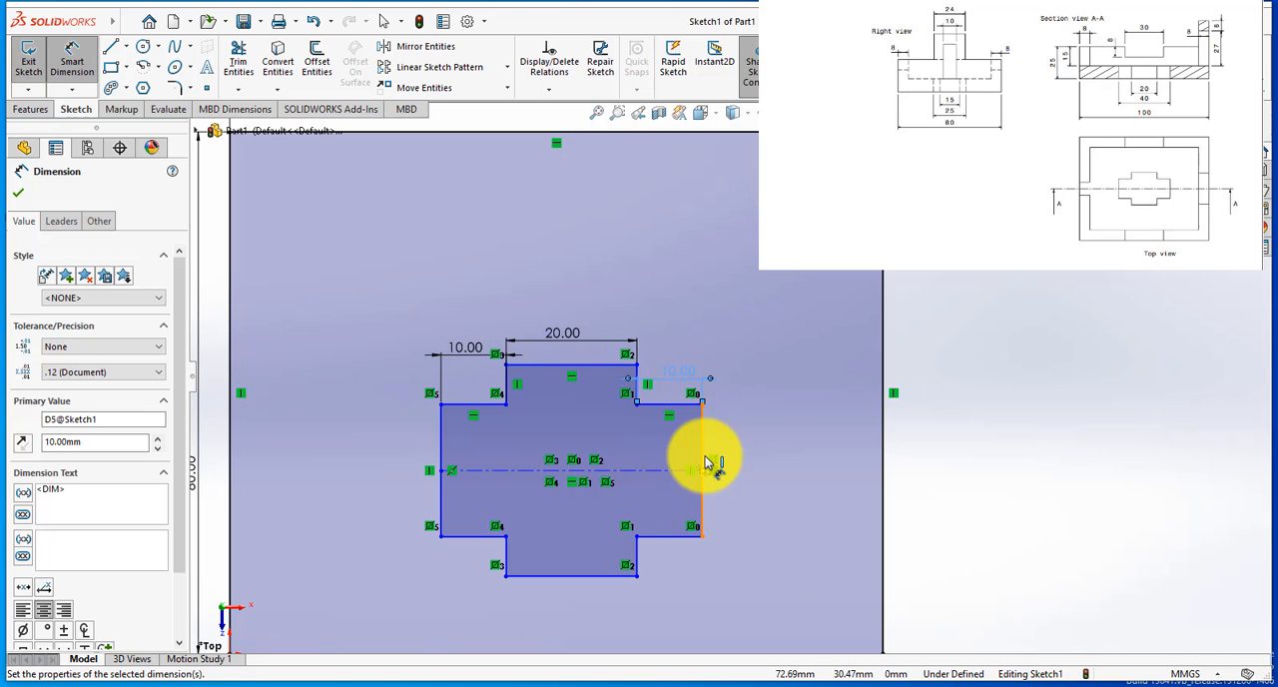
Step: Dimension the right vertical edge of the cross outline at 15 mm
{"action": "left_click", "coordinate": [705, 463]}
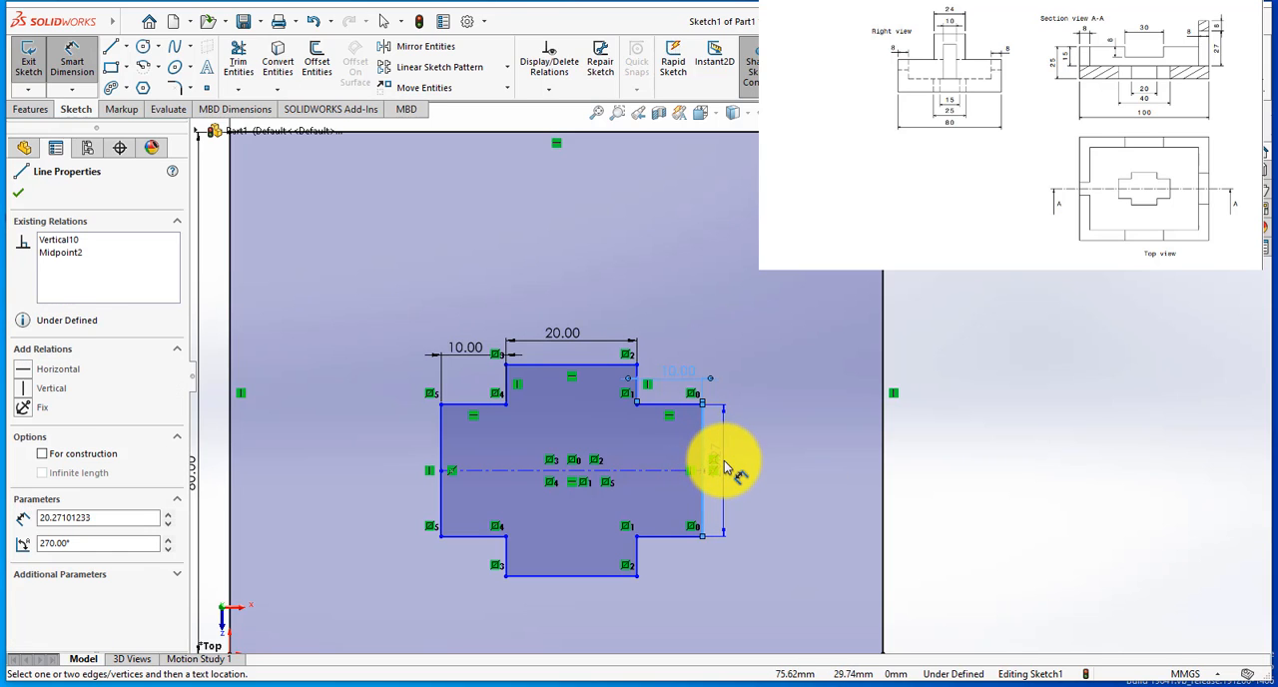
{"action": "left_click", "coordinate": [726, 465]}
{"action": "type", "text": "15"}
{"action": "key", "text": "Return"}
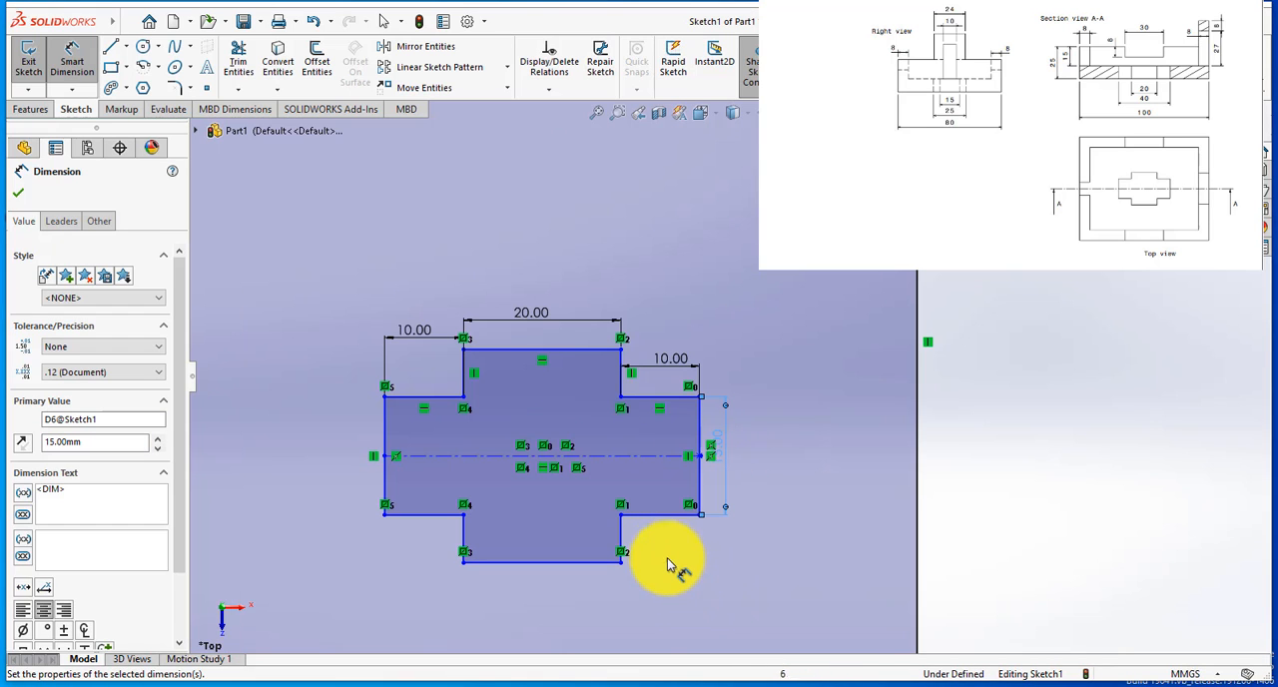
Step: Try to dimension the lower-right horizontal shoulder of the cross outline
{"action": "left_click", "coordinate": [671, 520]}
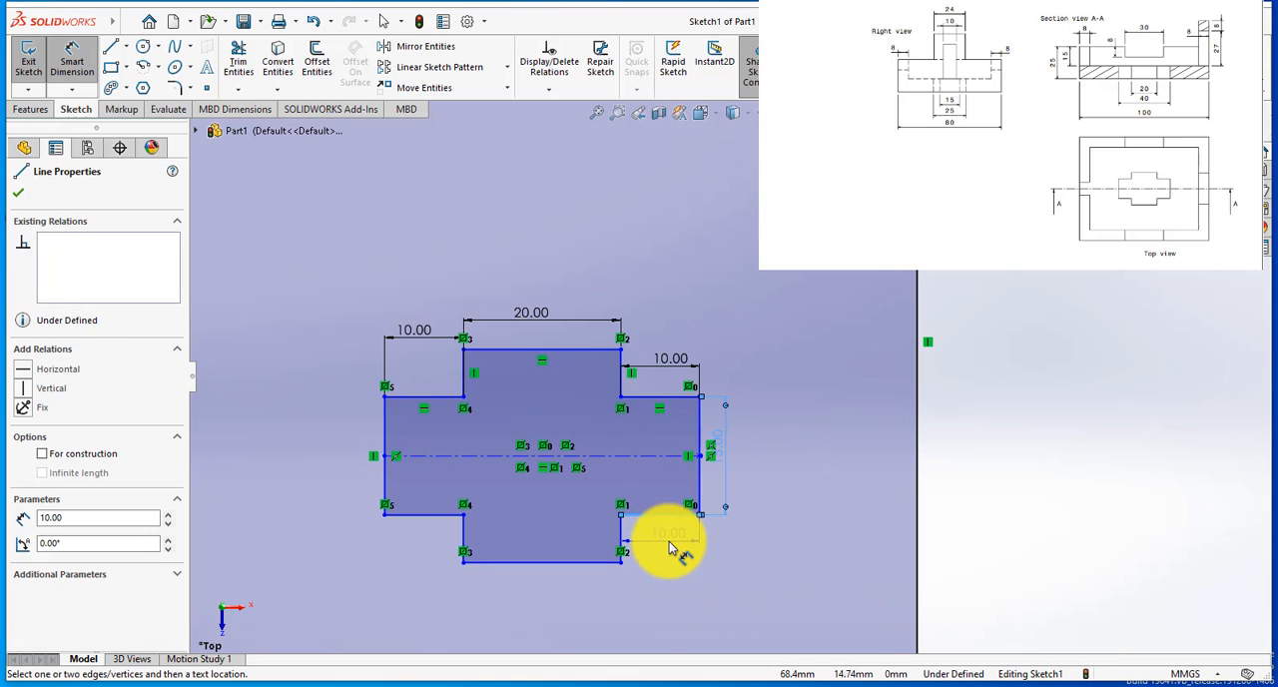
{"action": "left_click", "coordinate": [669, 541]}
{"action": "left_click", "coordinate": [739, 373]}
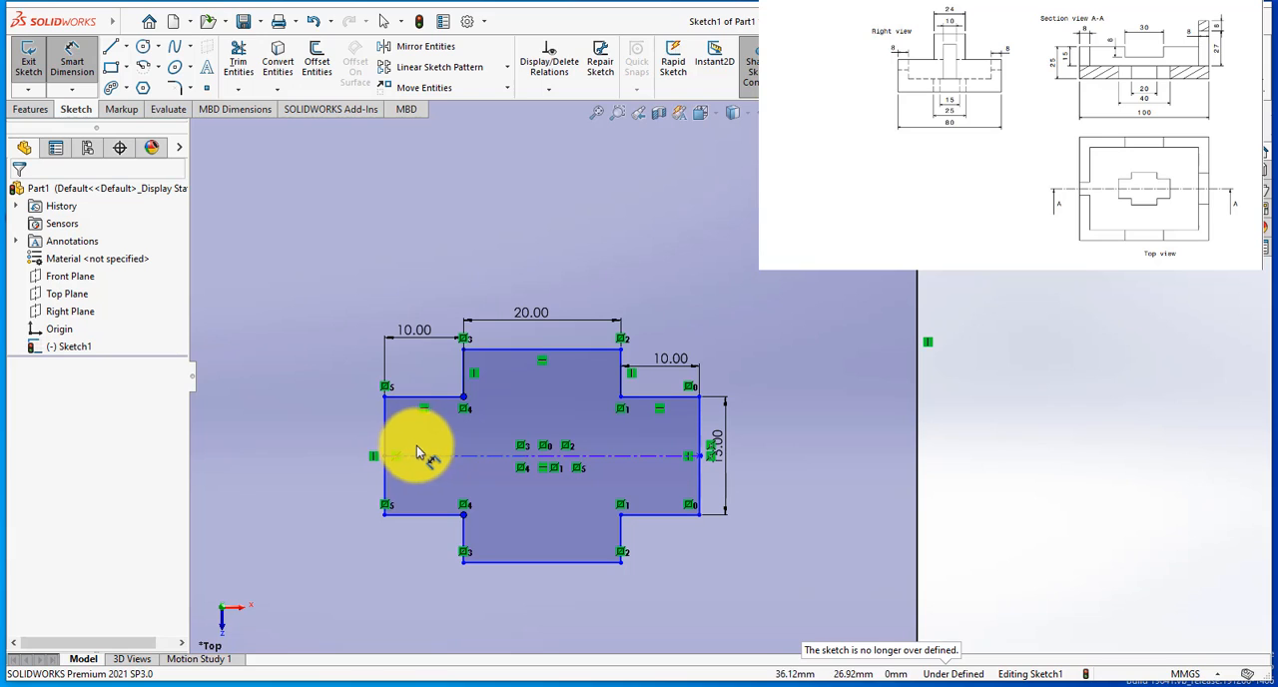
Step: Dimension the distance from the cross's horizontal centerline to the rectangle's bottom edge at 40 mm
{"action": "scroll", "coordinate": [492, 314], "scroll_direction": "up", "scroll_amount": 2}
{"action": "scroll", "coordinate": [419, 318], "scroll_direction": "up", "scroll_amount": 5}
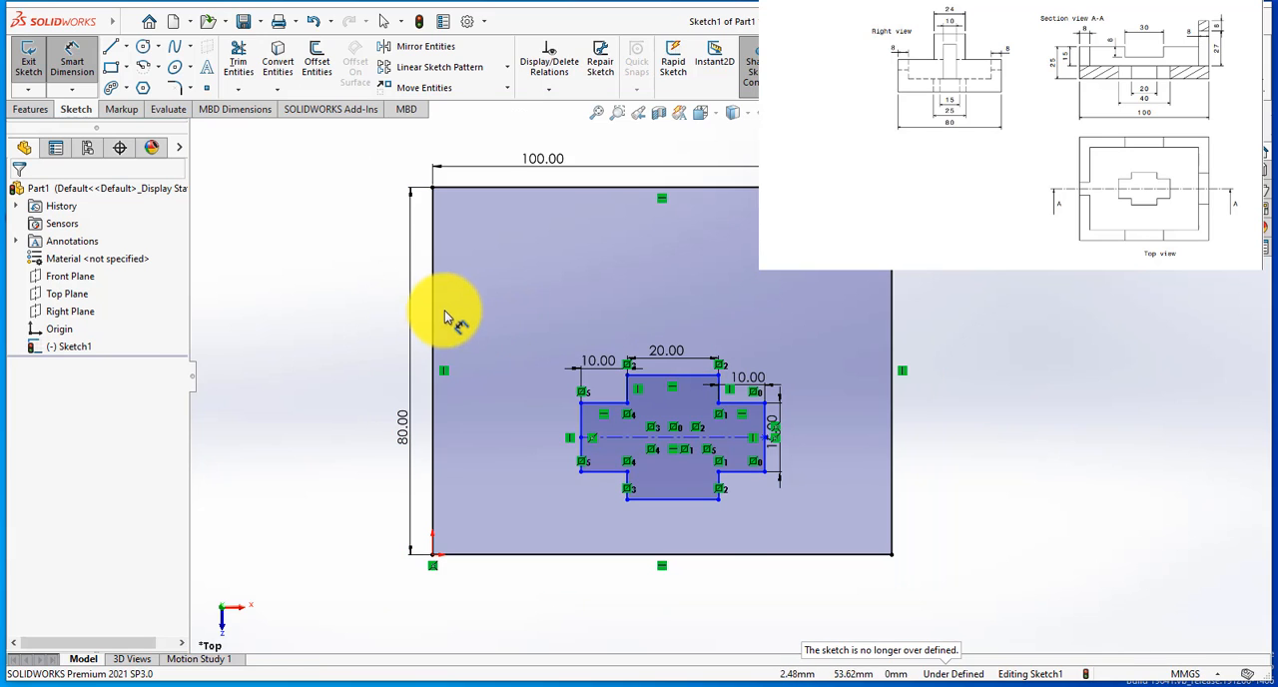
{"action": "scroll", "coordinate": [717, 539], "scroll_direction": "down", "scroll_amount": 1}
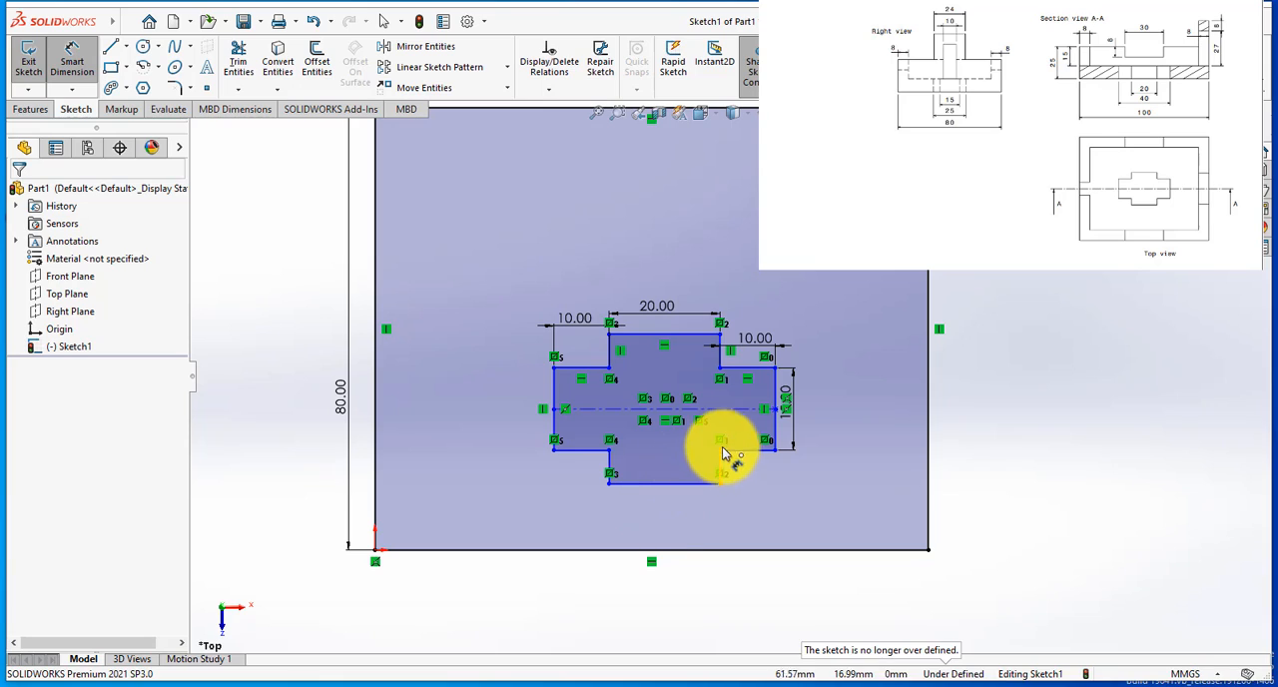
{"action": "scroll", "coordinate": [557, 490], "scroll_direction": "up", "scroll_amount": 1}
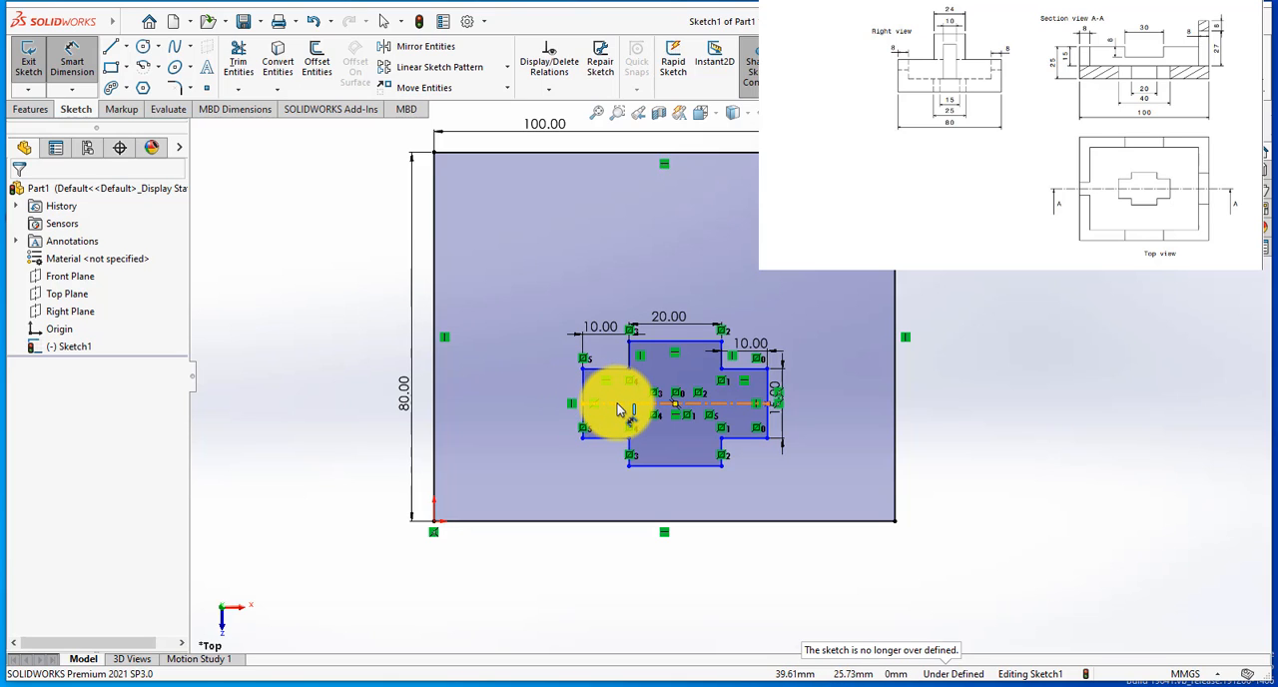
{"action": "left_click", "coordinate": [620, 410]}
{"action": "left_click", "coordinate": [565, 521]}
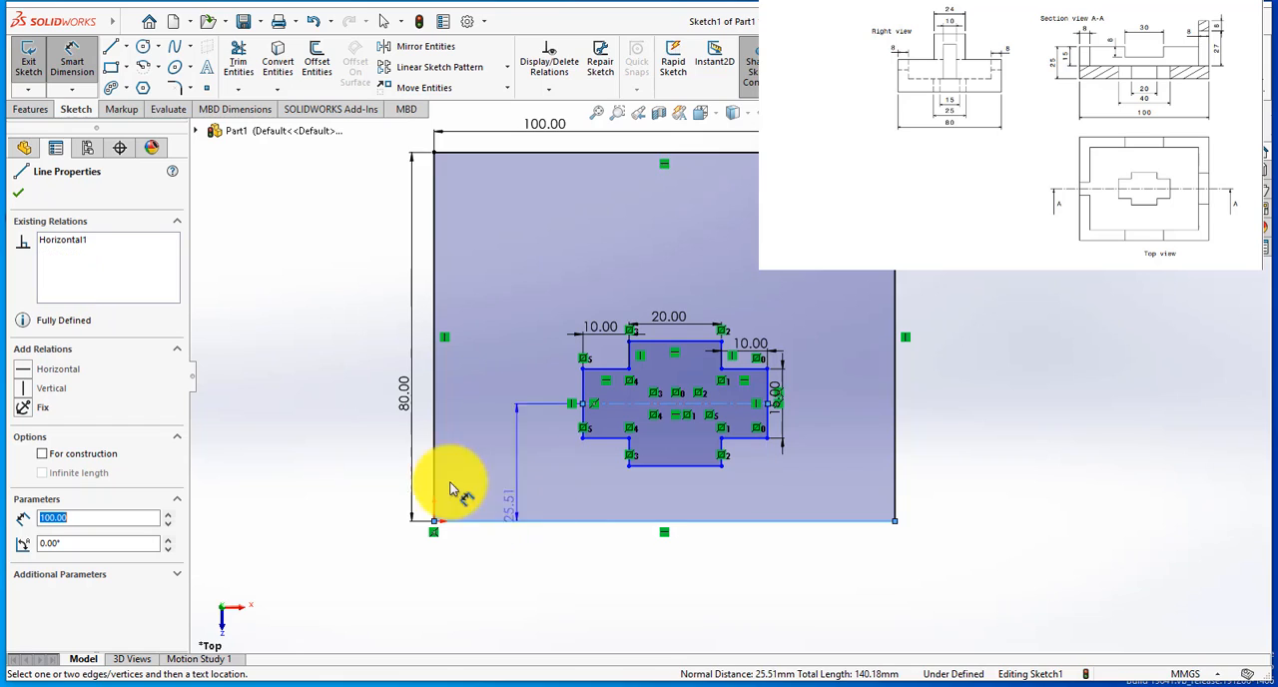
{"action": "left_click", "coordinate": [351, 469]}
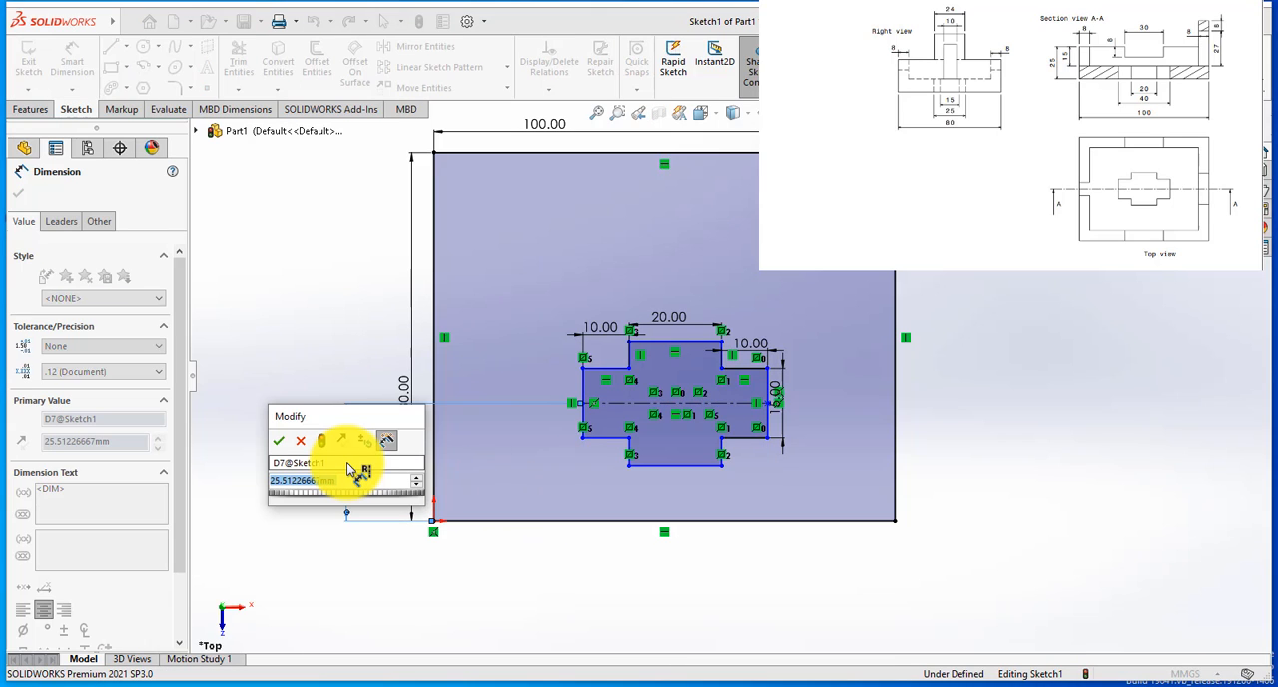
{"action": "type", "text": "40"}
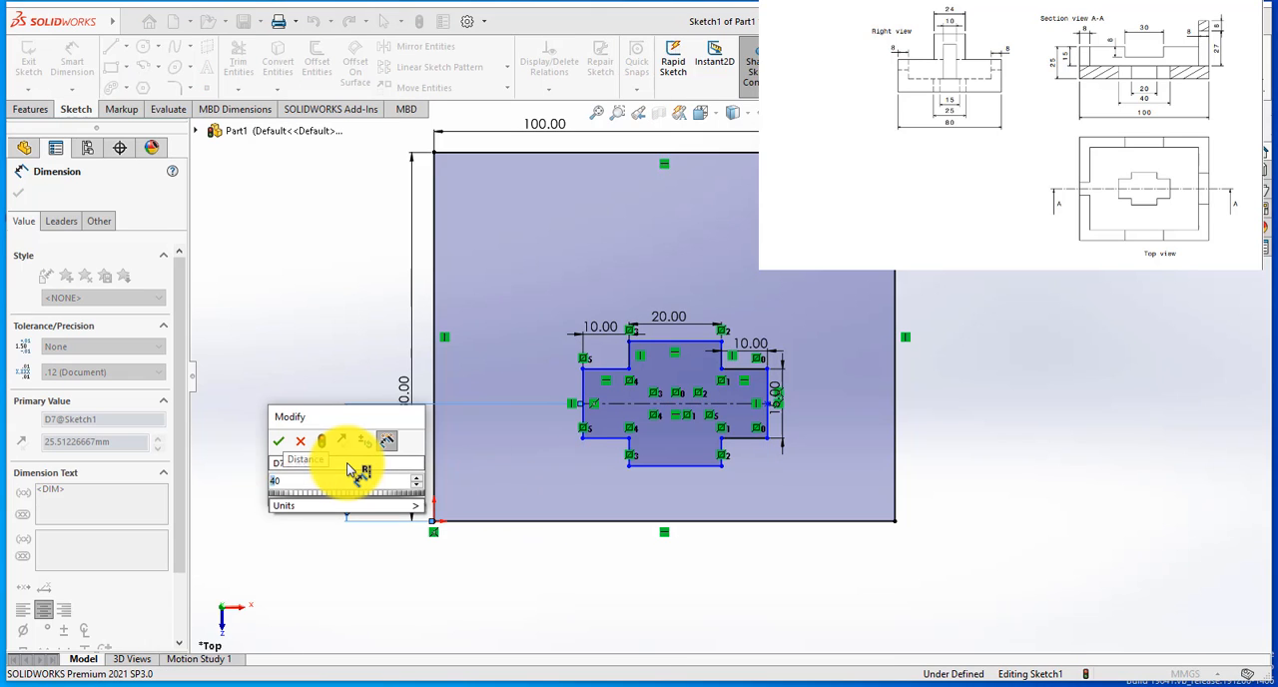
{"action": "key", "text": "Return"}
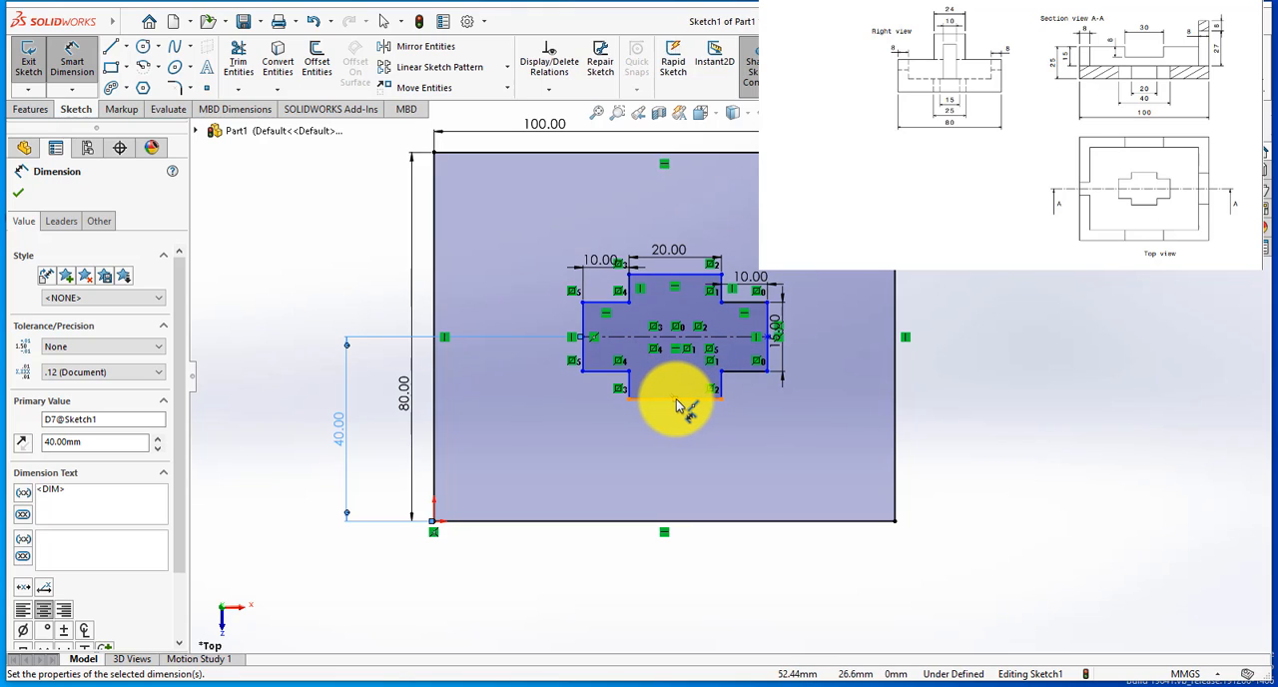
Step: Try a 50 mm dimension from the rectangle's left edge to the midpoint of the cross's centerline, and delete it
{"action": "left_click", "coordinate": [677, 338]}
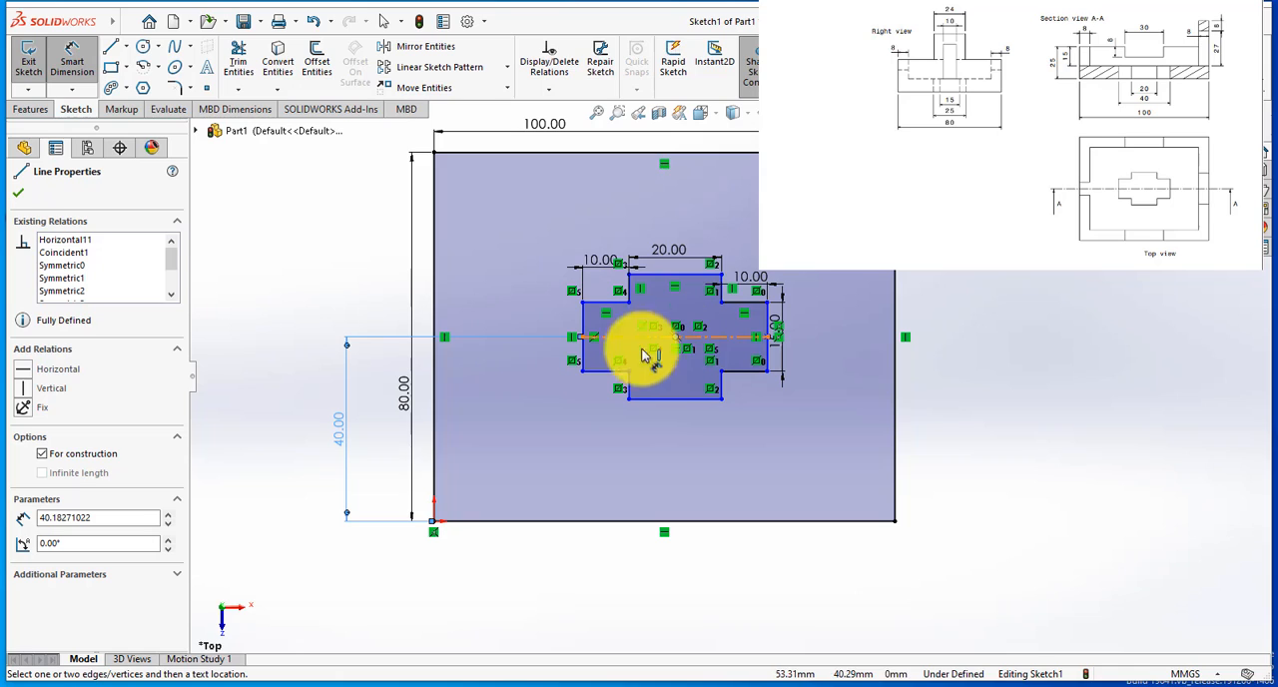
{"action": "left_click", "coordinate": [432, 452]}
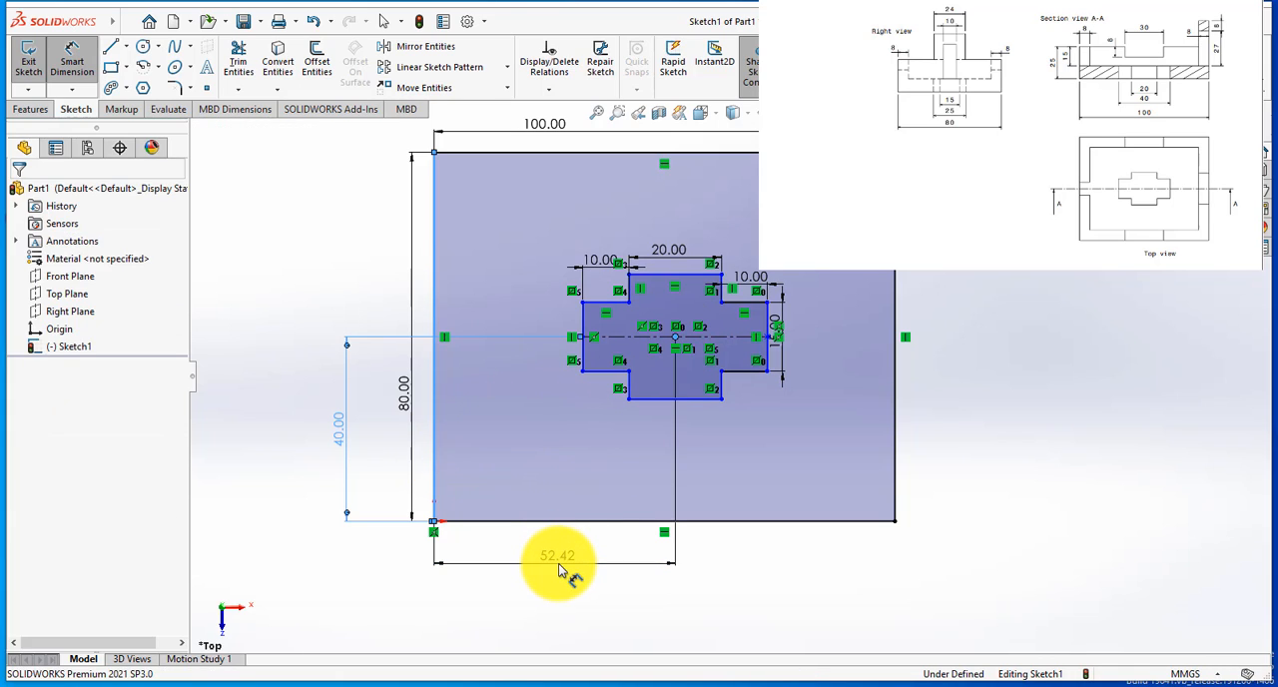
{"action": "left_click", "coordinate": [559, 570]}
{"action": "type", "text": "50"}
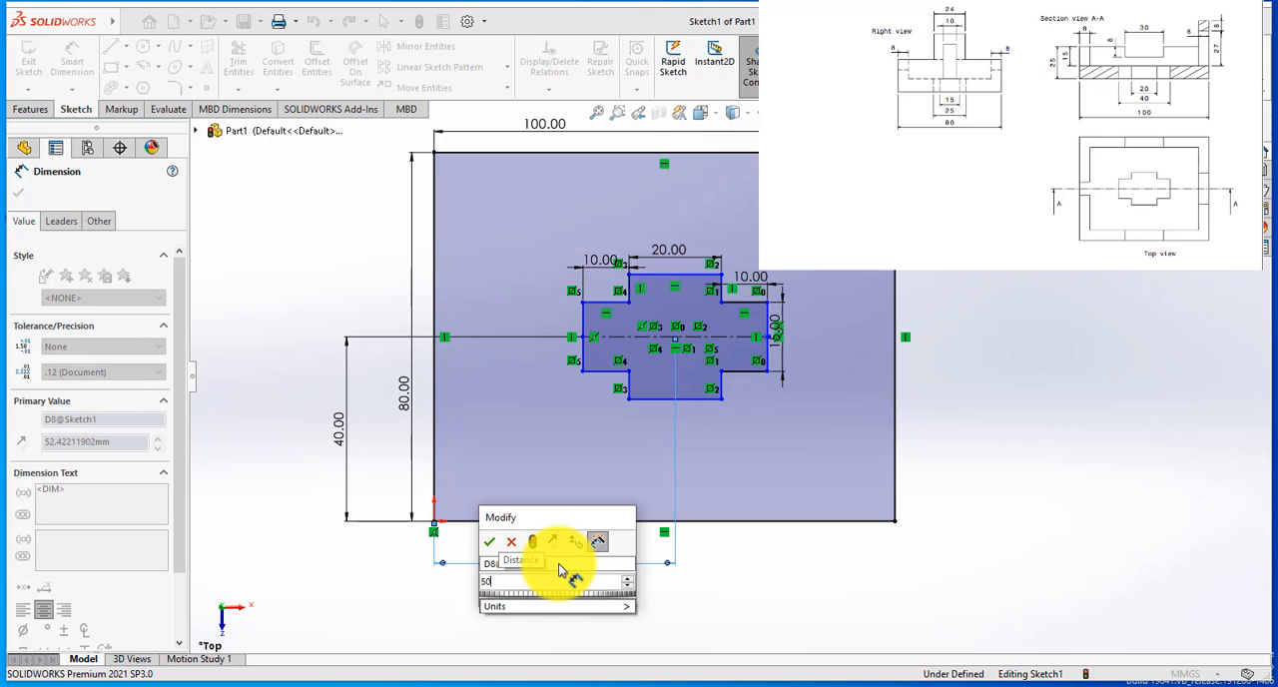
{"action": "key", "text": "Return"}
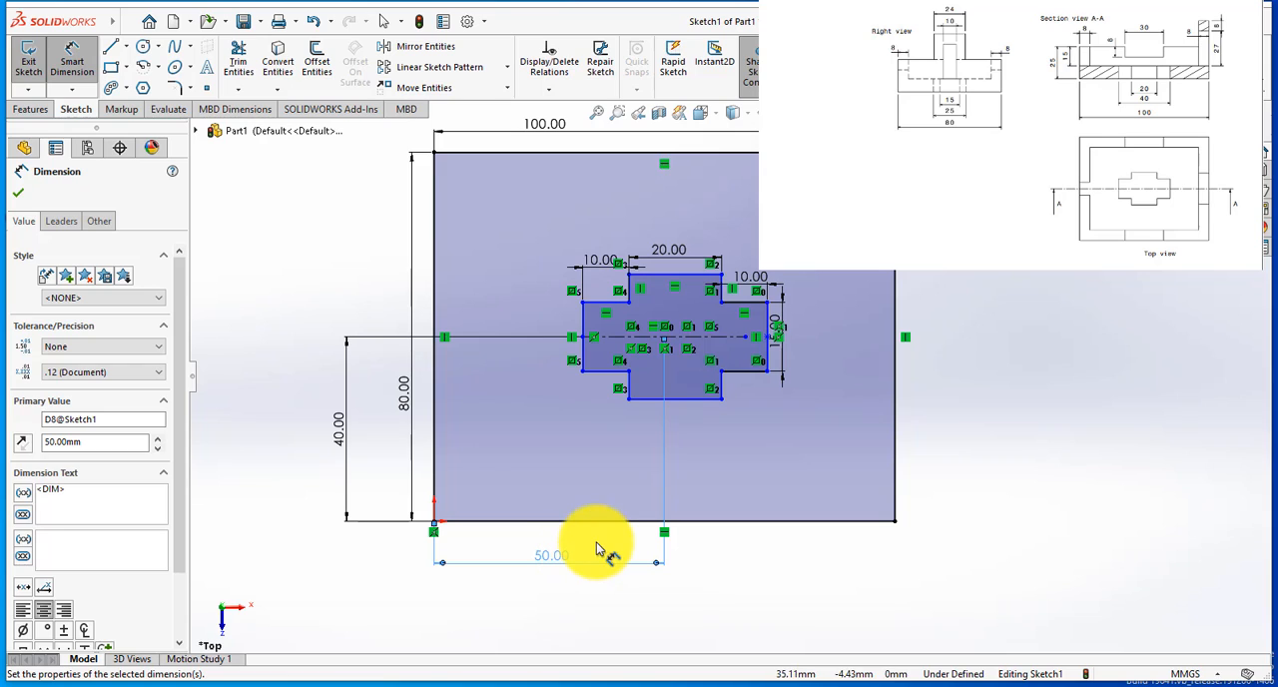
{"action": "key", "text": "Escape"}
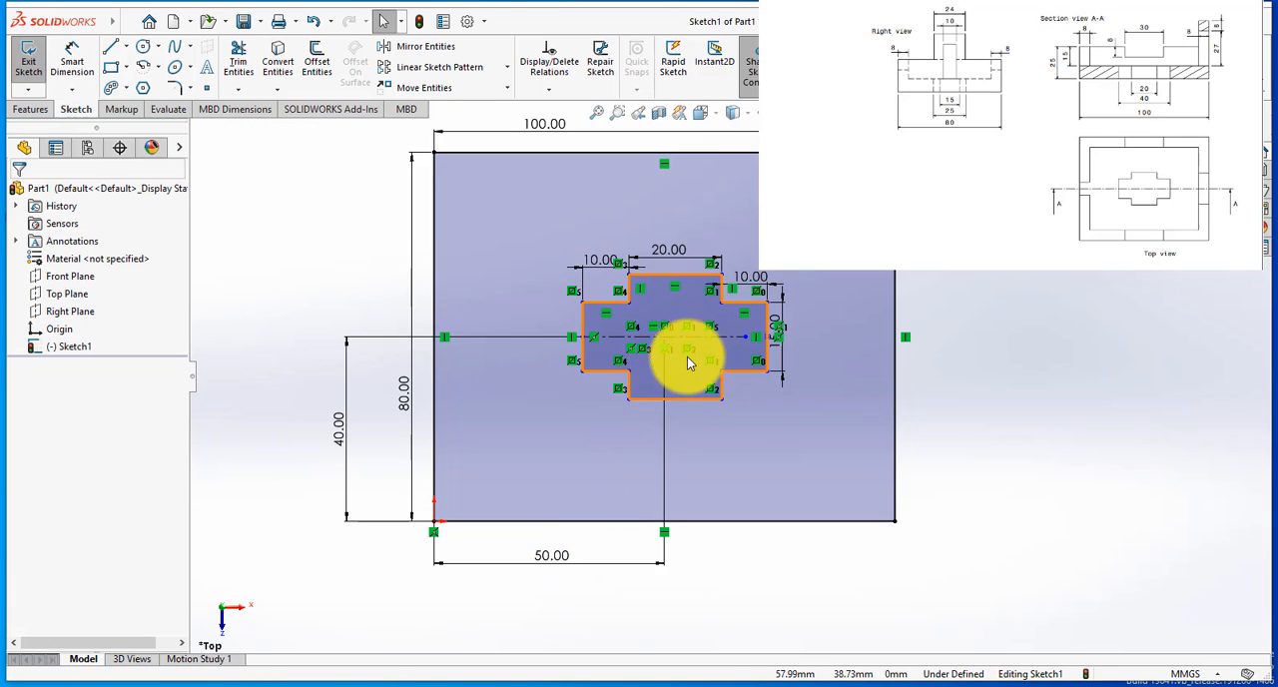
{"action": "left_click", "coordinate": [564, 561]}
{"action": "key", "text": "Delete"}
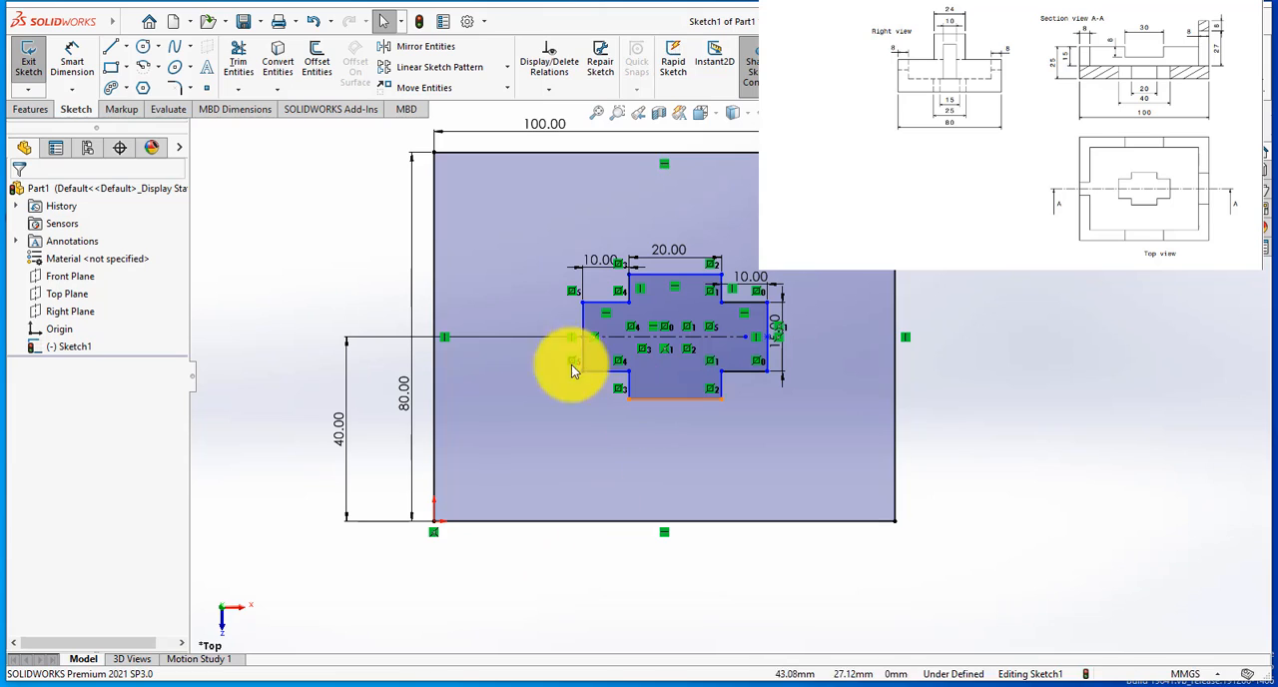
Step: Dimension the midpoint of the cross's bottom edge at 50 mm from the rectangle's left edge
{"action": "left_click", "coordinate": [71, 60]}
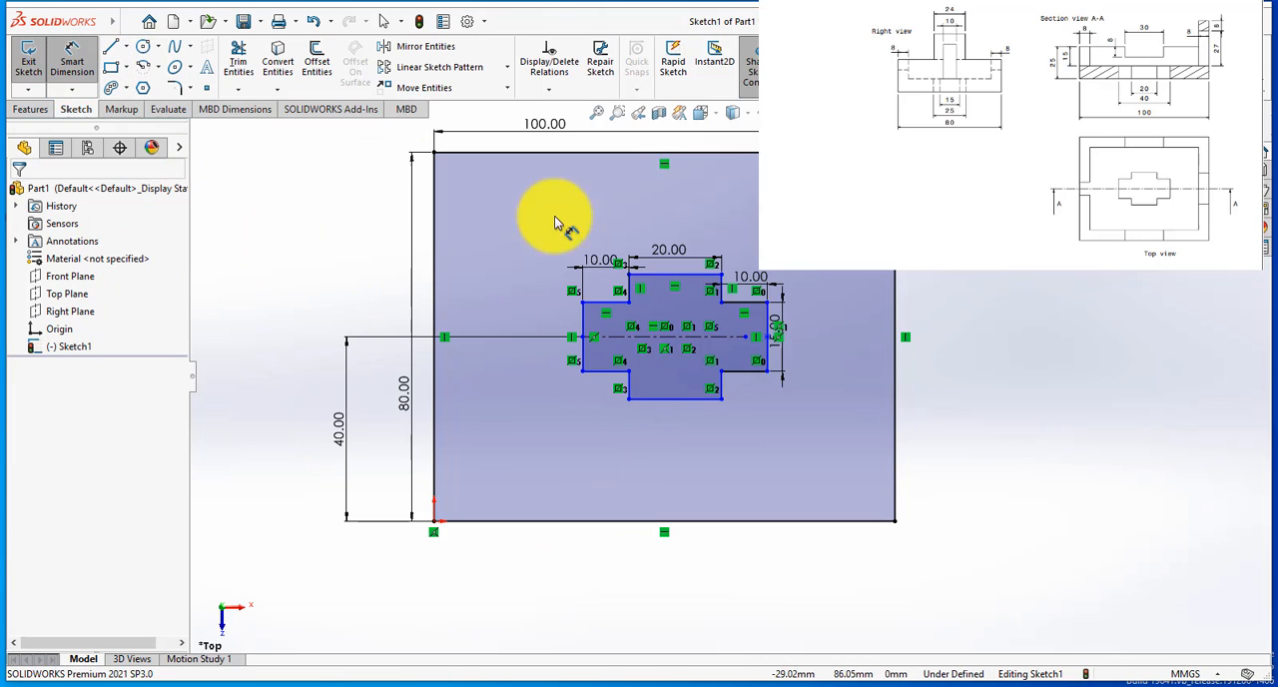
{"action": "left_click", "coordinate": [676, 400]}
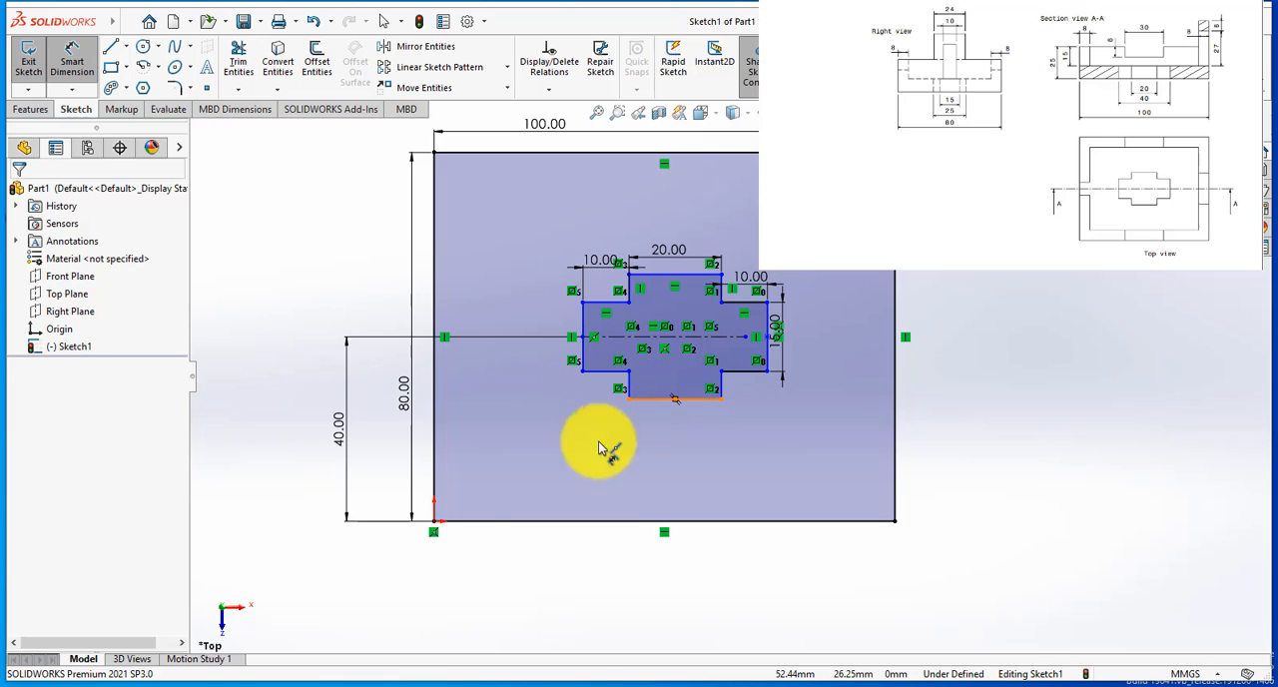
{"action": "left_click", "coordinate": [436, 486]}
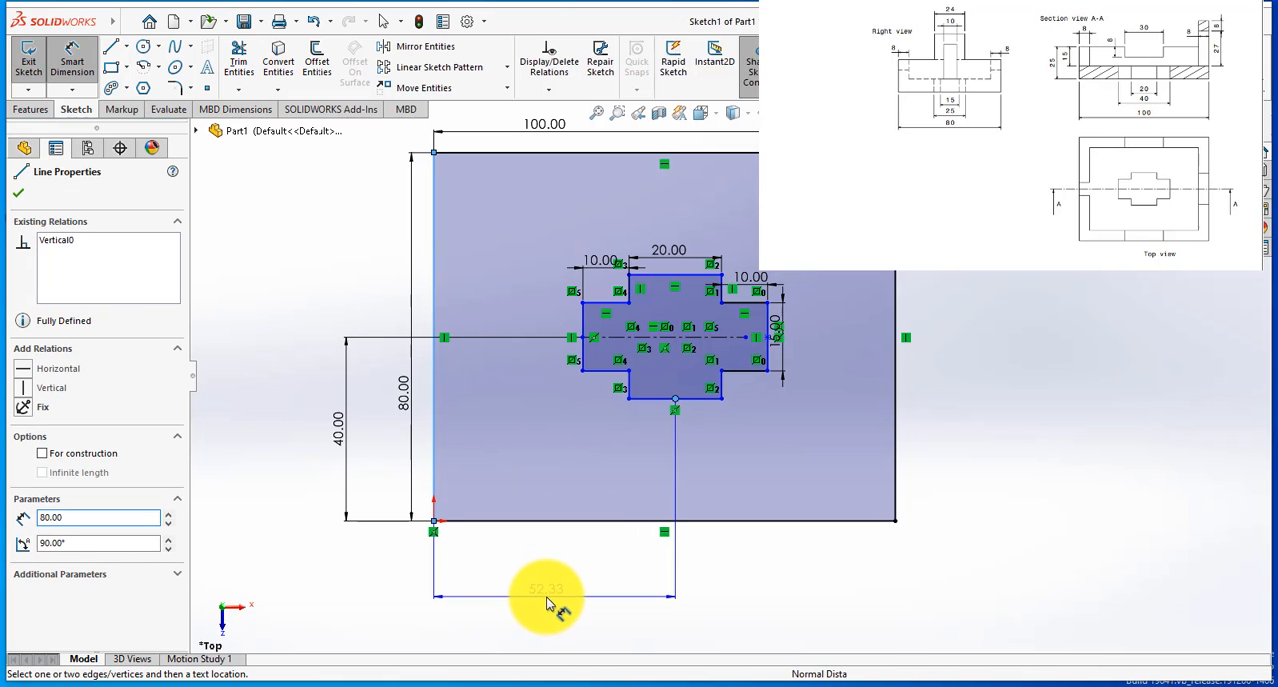
{"action": "left_click", "coordinate": [549, 599]}
{"action": "type", "text": "50"}
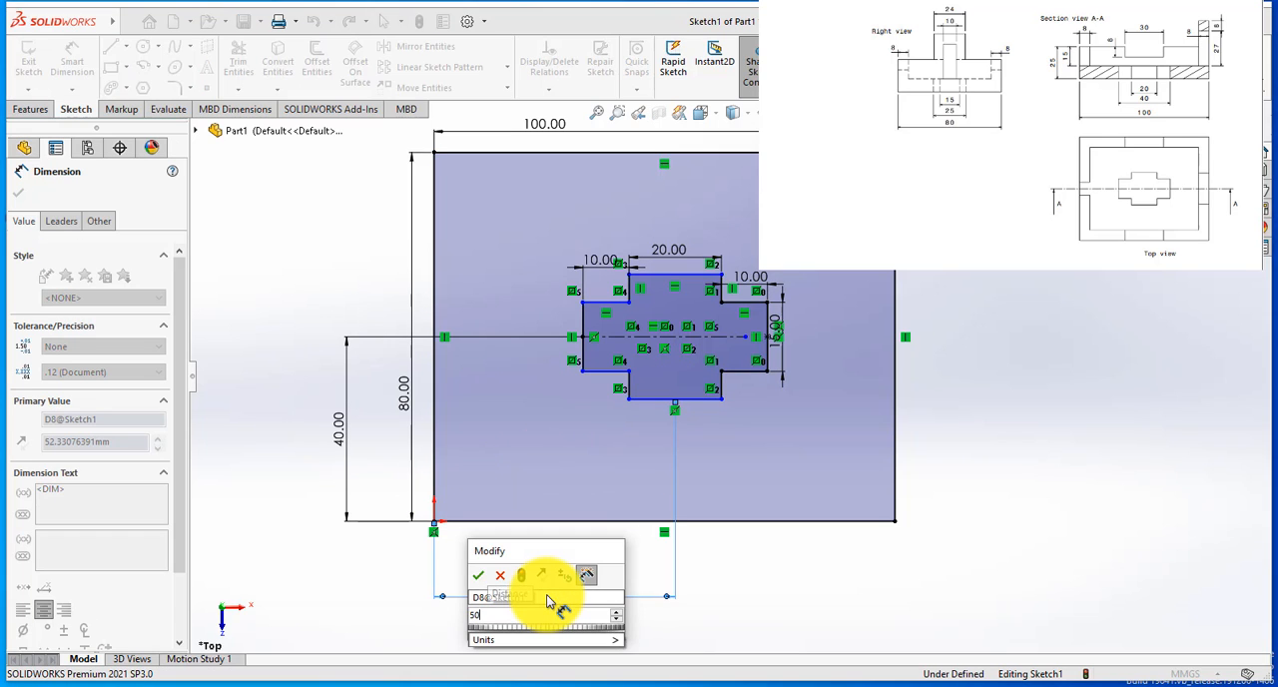
{"action": "key", "text": "Return"}
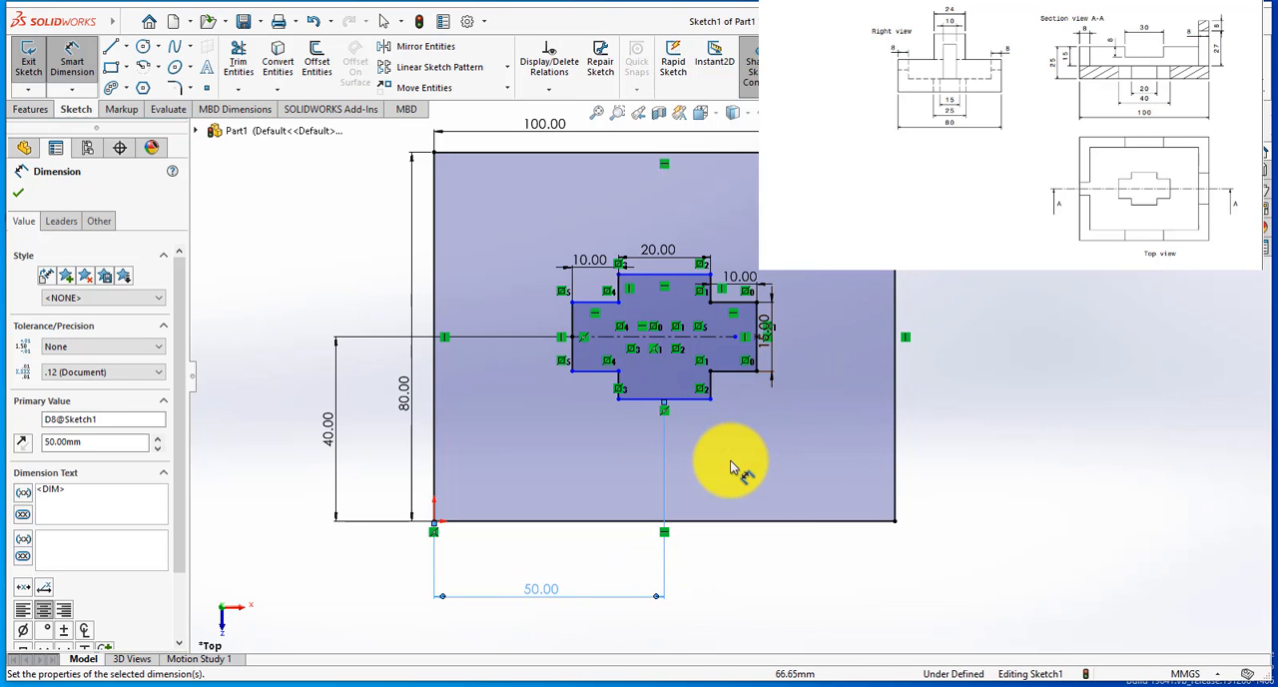
{"action": "scroll", "coordinate": [736, 456], "scroll_direction": "up", "scroll_amount": 2}
{"action": "scroll", "coordinate": [926, 291], "scroll_direction": "down", "scroll_amount": 3}
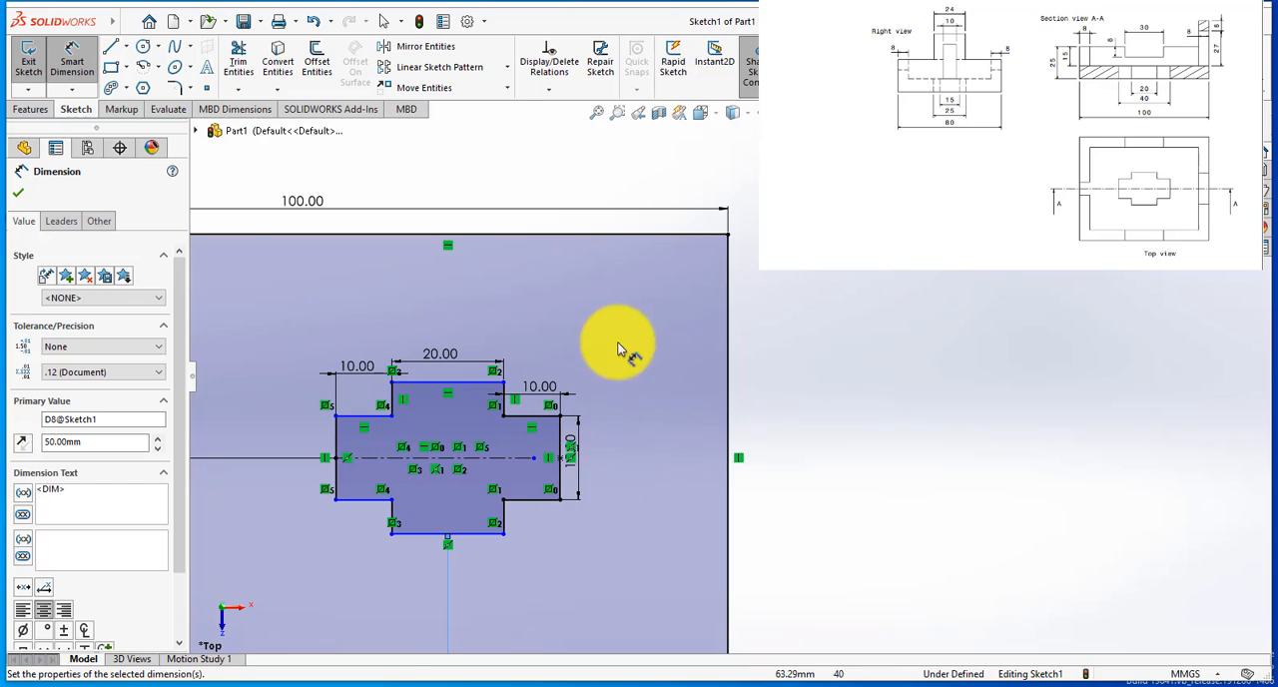
{"action": "scroll", "coordinate": [662, 314], "scroll_direction": "up", "scroll_amount": 3}
{"action": "scroll", "coordinate": [492, 539], "scroll_direction": "down", "scroll_amount": 1}
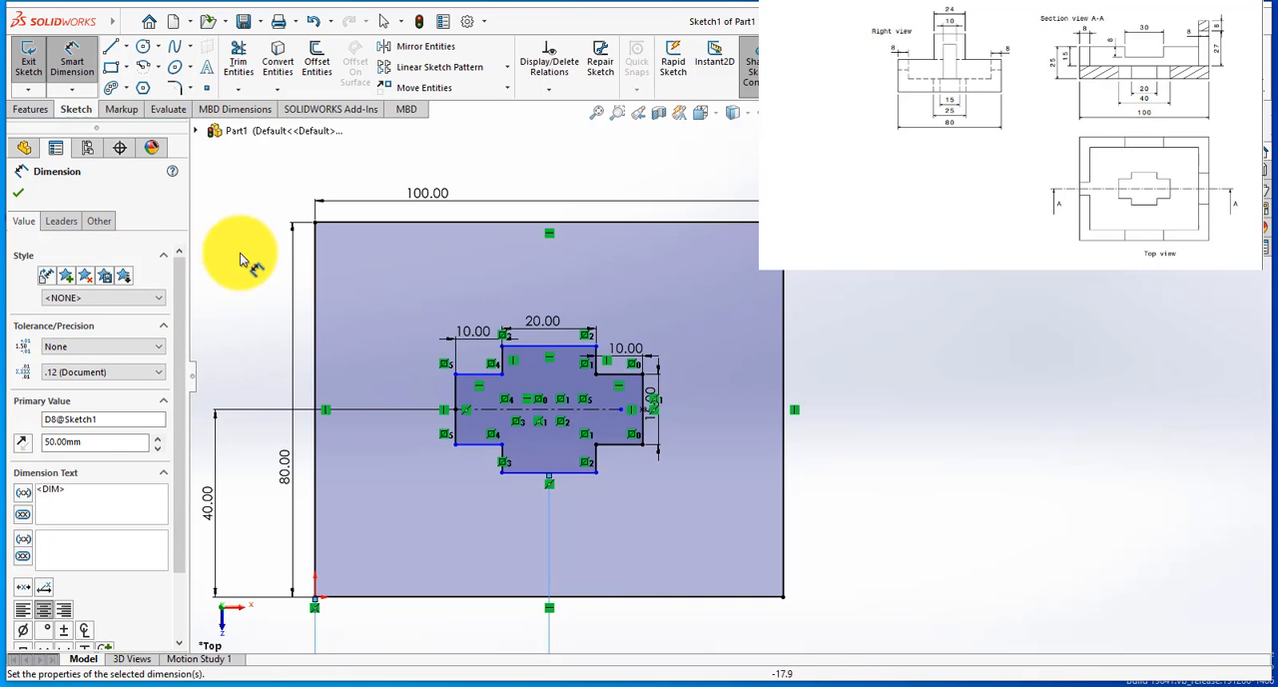
{"action": "key", "text": "Escape"}
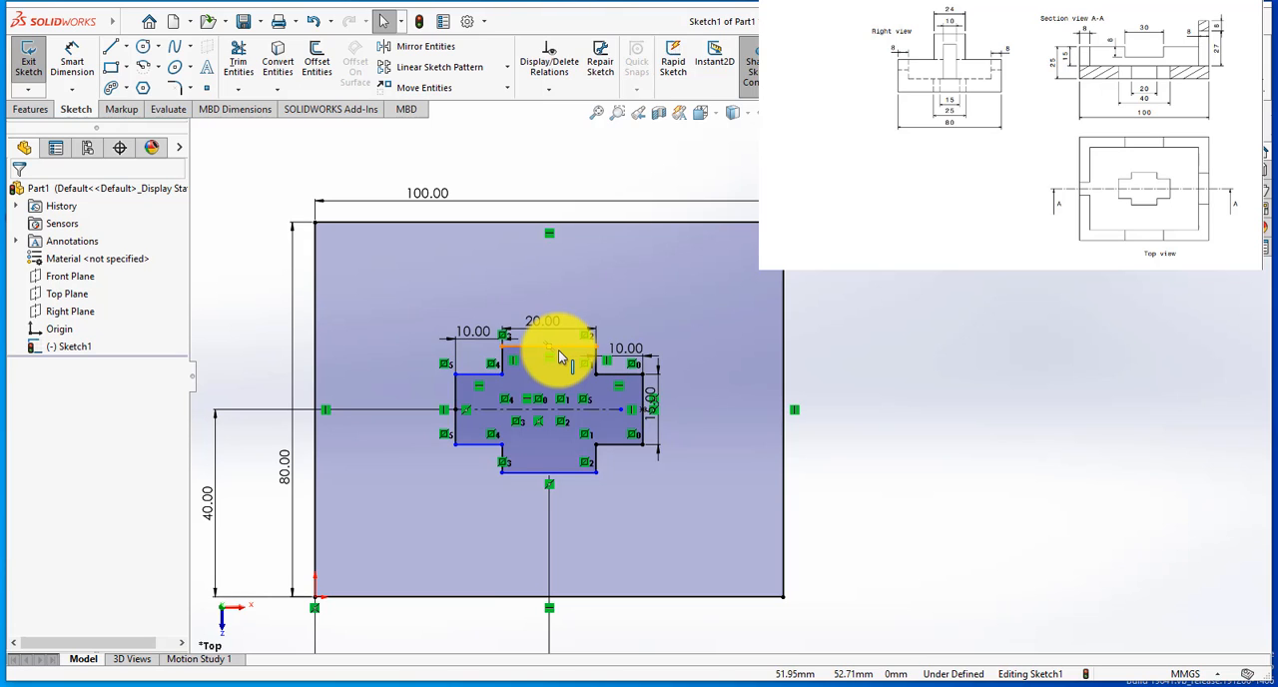
Step: Examine the cross outline's upper shoulder edges and the surrounding dimensions for geometry that still needs defining
{"action": "left_click", "coordinate": [481, 376]}
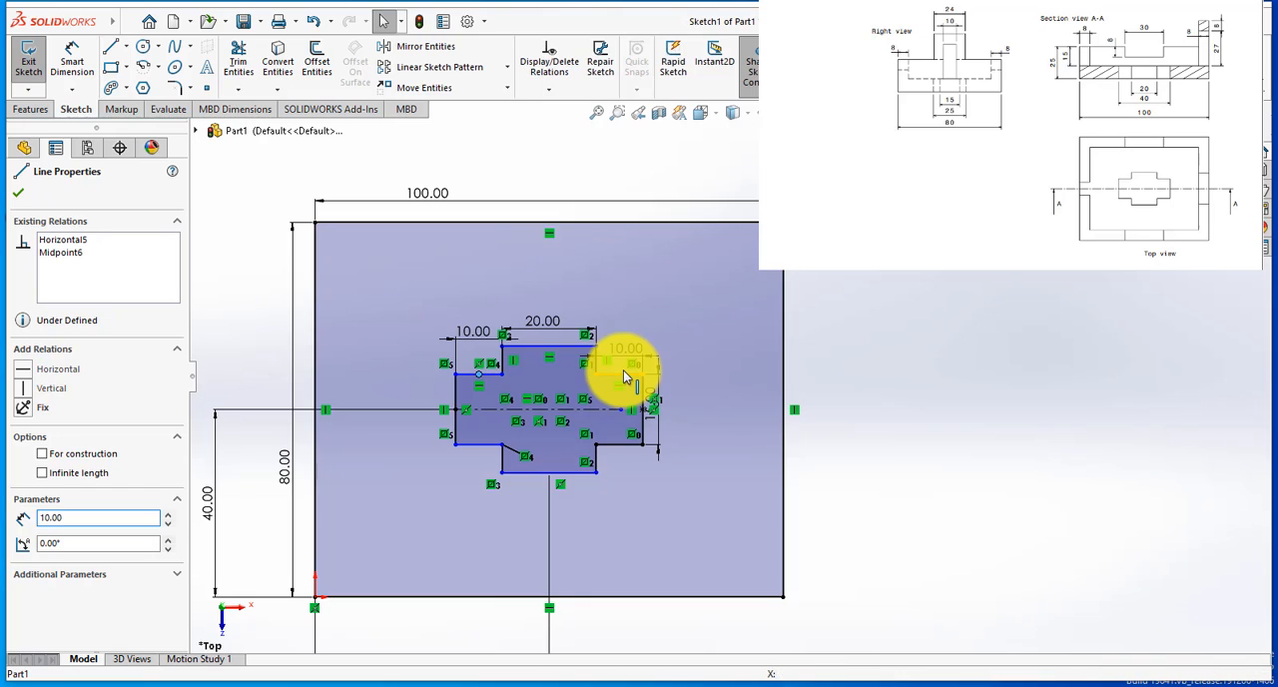
{"action": "left_click", "coordinate": [623, 377], "text": "ctrl"}
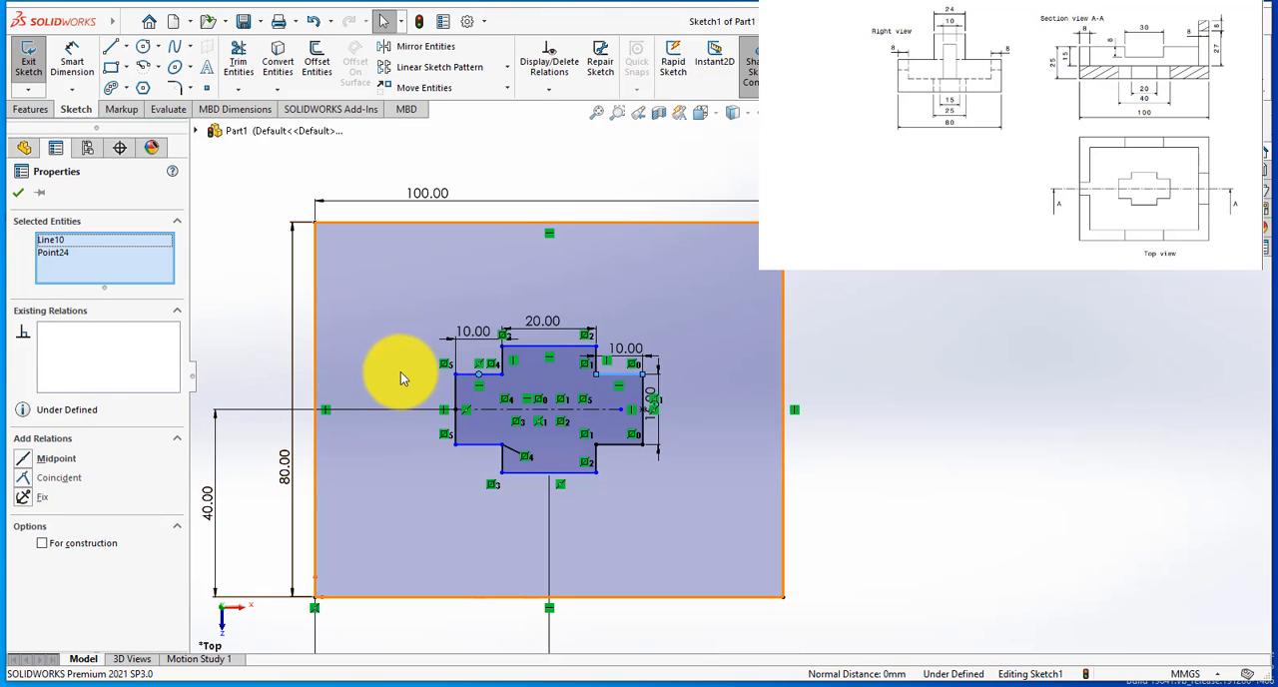
{"action": "key", "text": "Escape"}
{"action": "scroll", "coordinate": [546, 469], "scroll_direction": "down", "scroll_amount": 2}
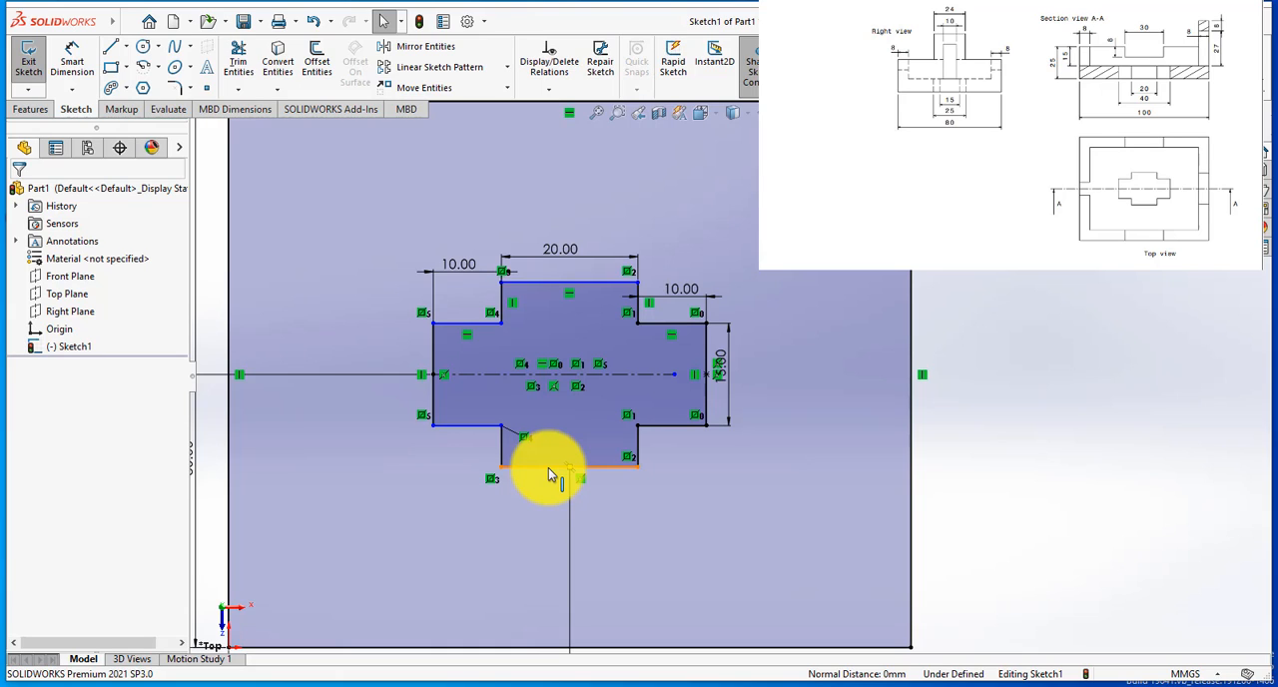
{"action": "scroll", "coordinate": [642, 497], "scroll_direction": "up", "scroll_amount": 2}
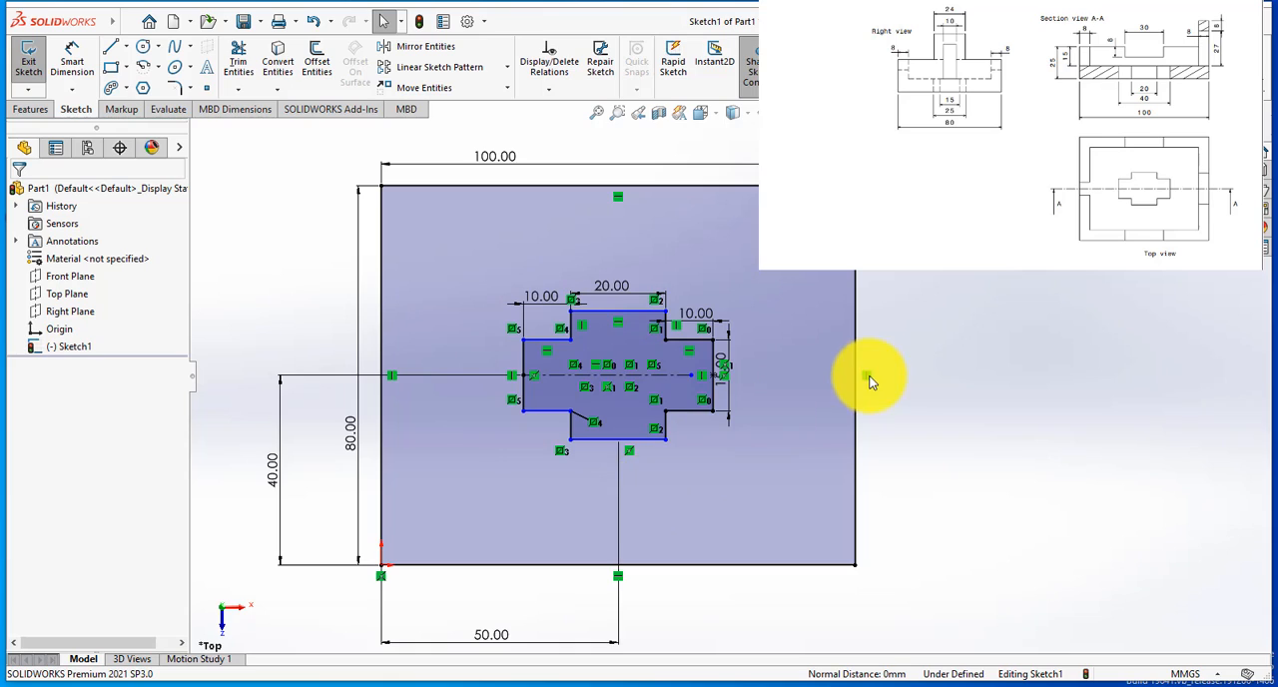
{"action": "scroll", "coordinate": [870, 380], "scroll_direction": "down", "scroll_amount": 1}
{"action": "scroll", "coordinate": [659, 425], "scroll_direction": "up", "scroll_amount": 2}
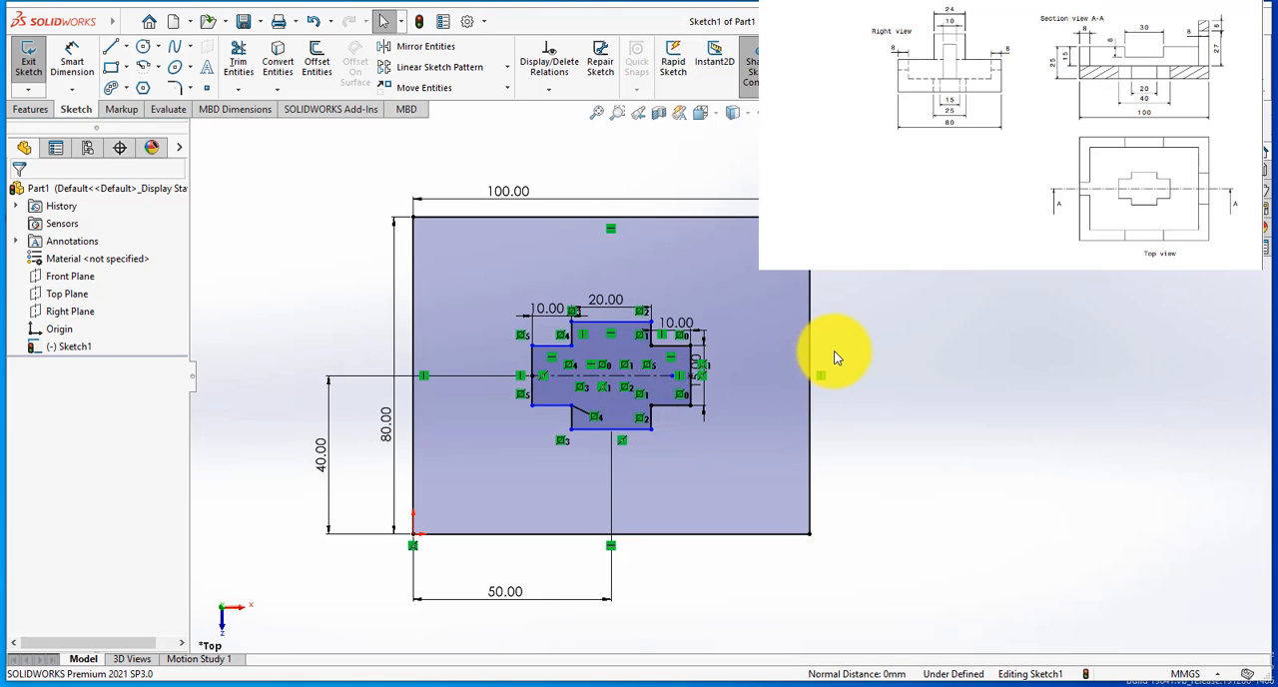
{"action": "scroll", "coordinate": [819, 360], "scroll_direction": "down", "scroll_amount": 1}
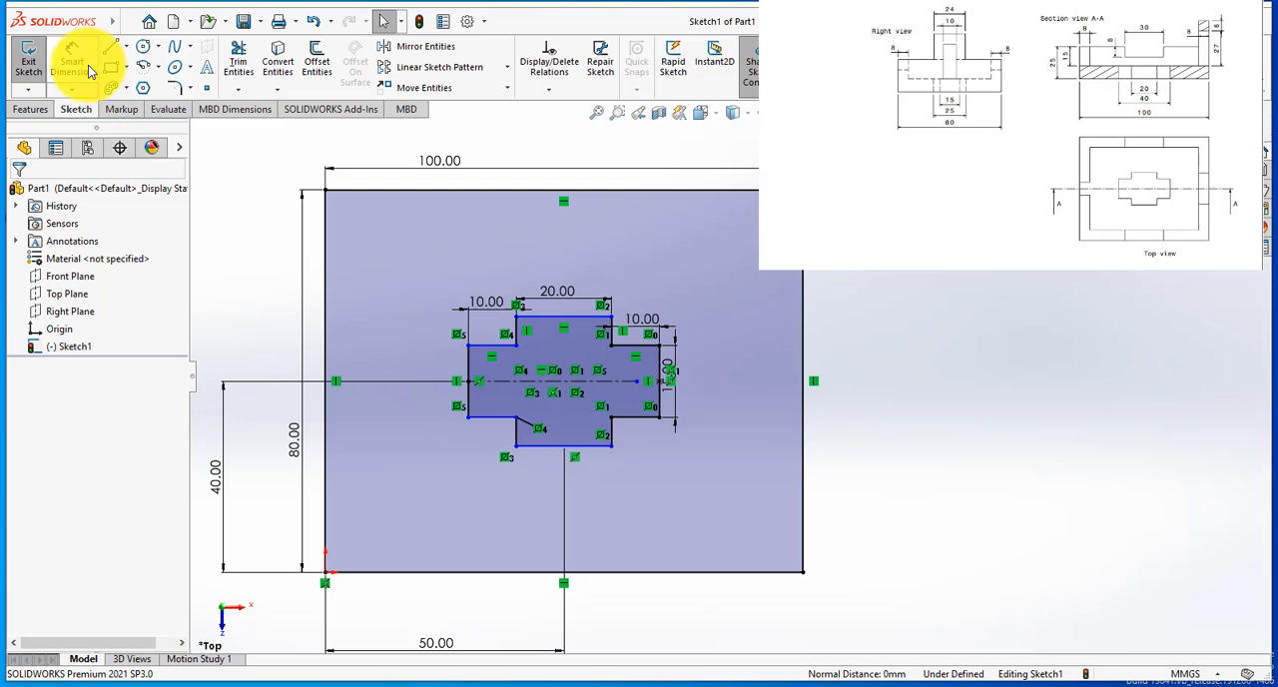
Step: Extrude the rectangle with its cross-shaped cutout as a boss to a blind depth of 45 mm
{"action": "left_click", "coordinate": [24, 112]}
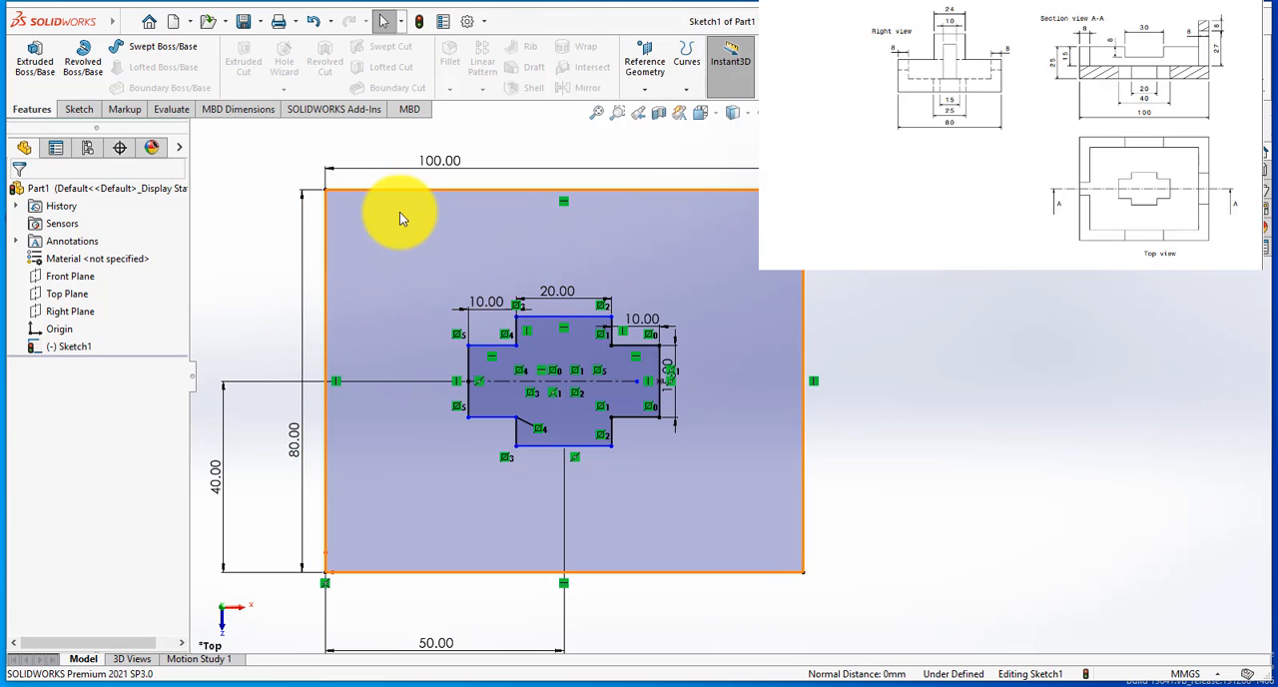
{"action": "left_click", "coordinate": [44, 70]}
{"action": "left_click", "coordinate": [566, 347]}
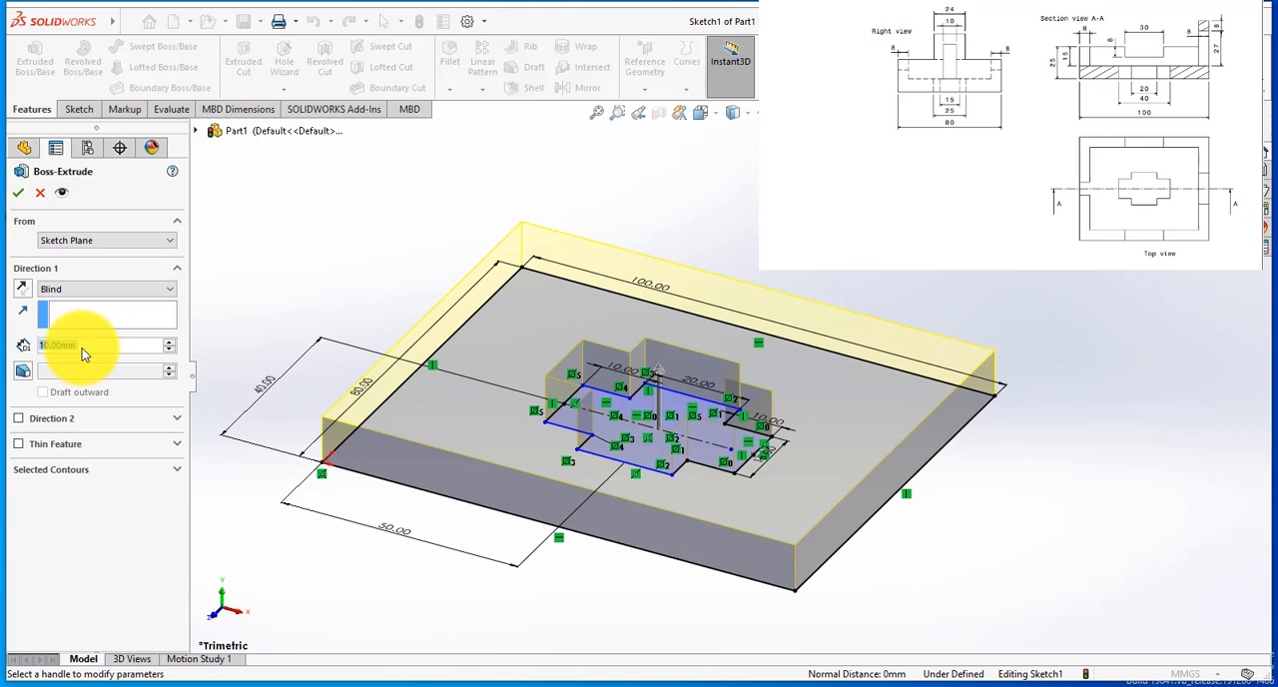
{"action": "type", "text": "4"}
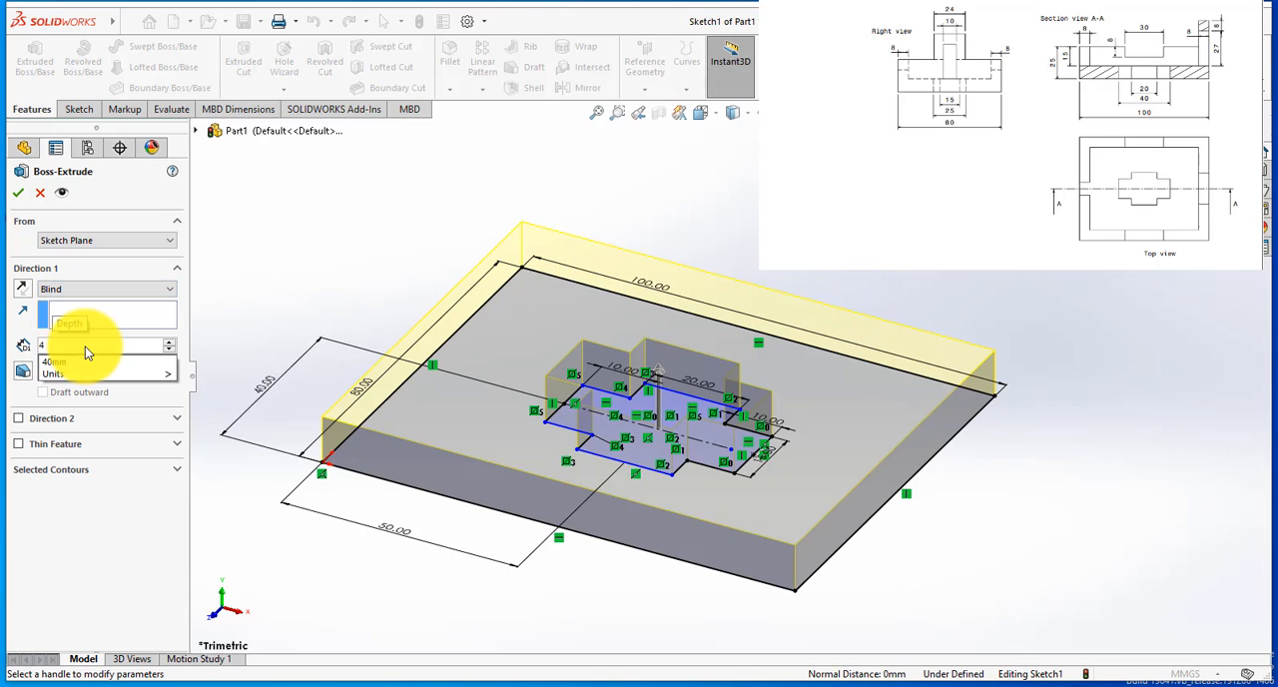
{"action": "type", "text": "5"}
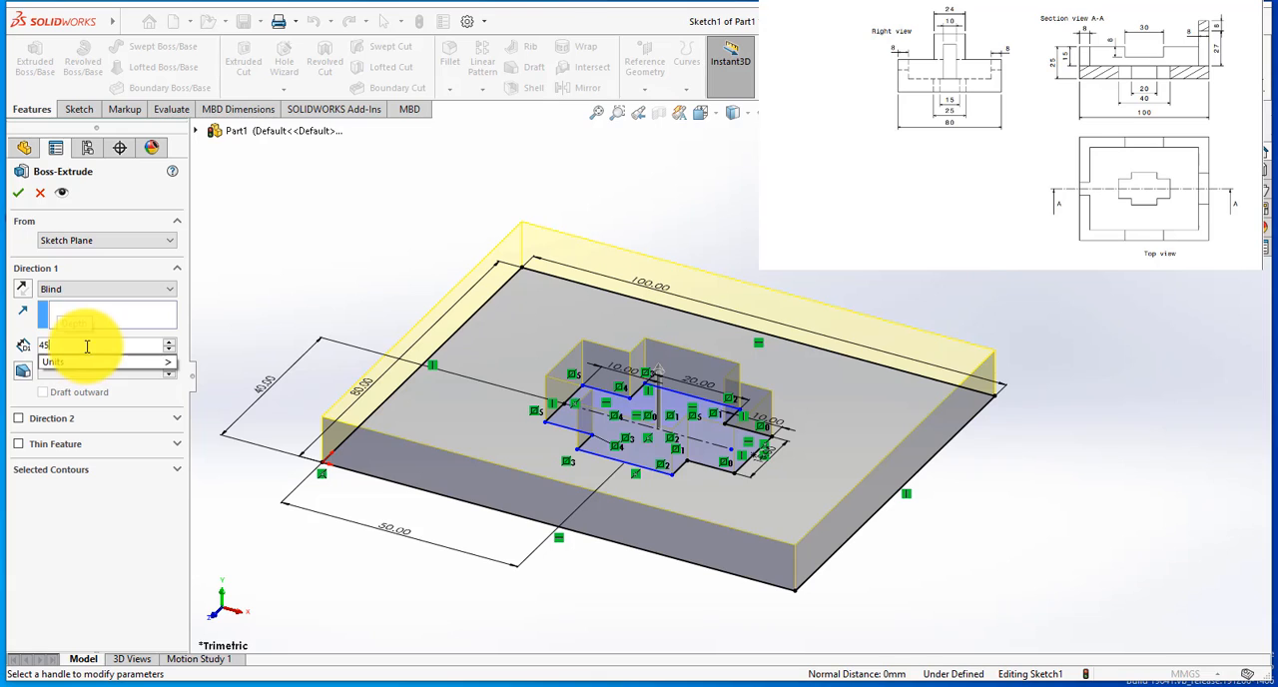
{"action": "key", "text": "Return"}
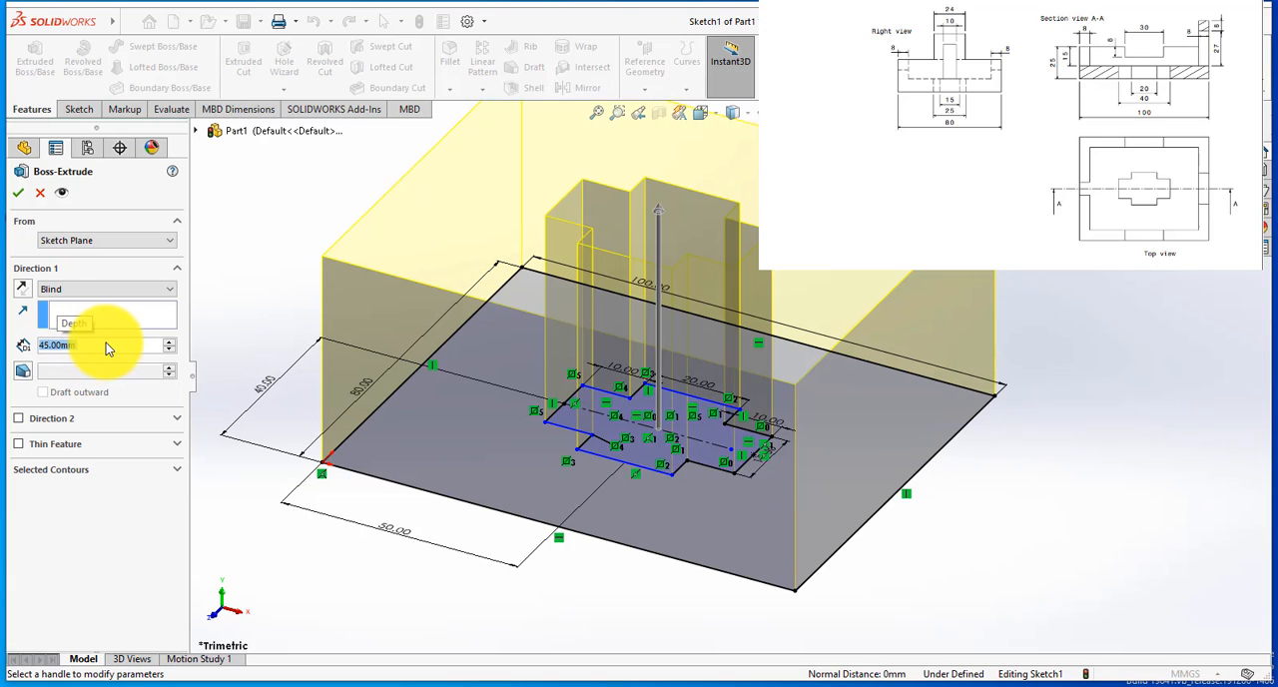
{"action": "scroll", "coordinate": [413, 363], "scroll_direction": "up", "scroll_amount": 3}
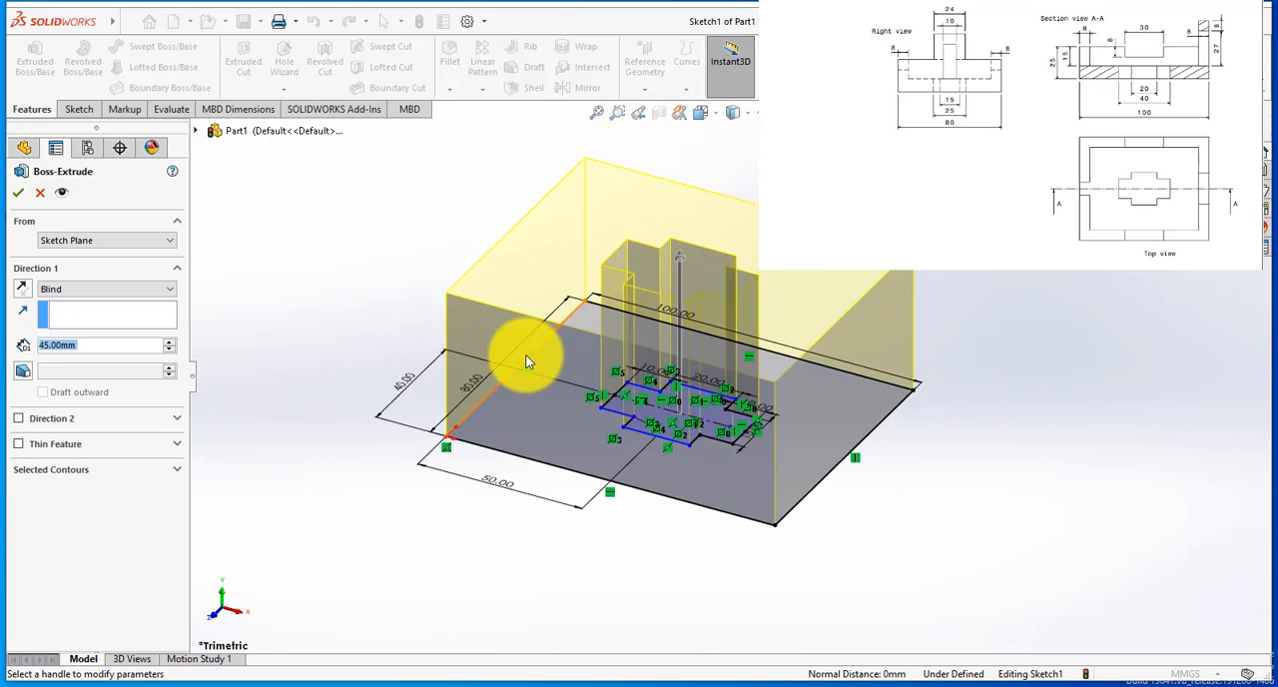
{"action": "left_click", "coordinate": [18, 193]}
{"action": "scroll", "coordinate": [892, 183], "scroll_direction": "down", "scroll_amount": 2}
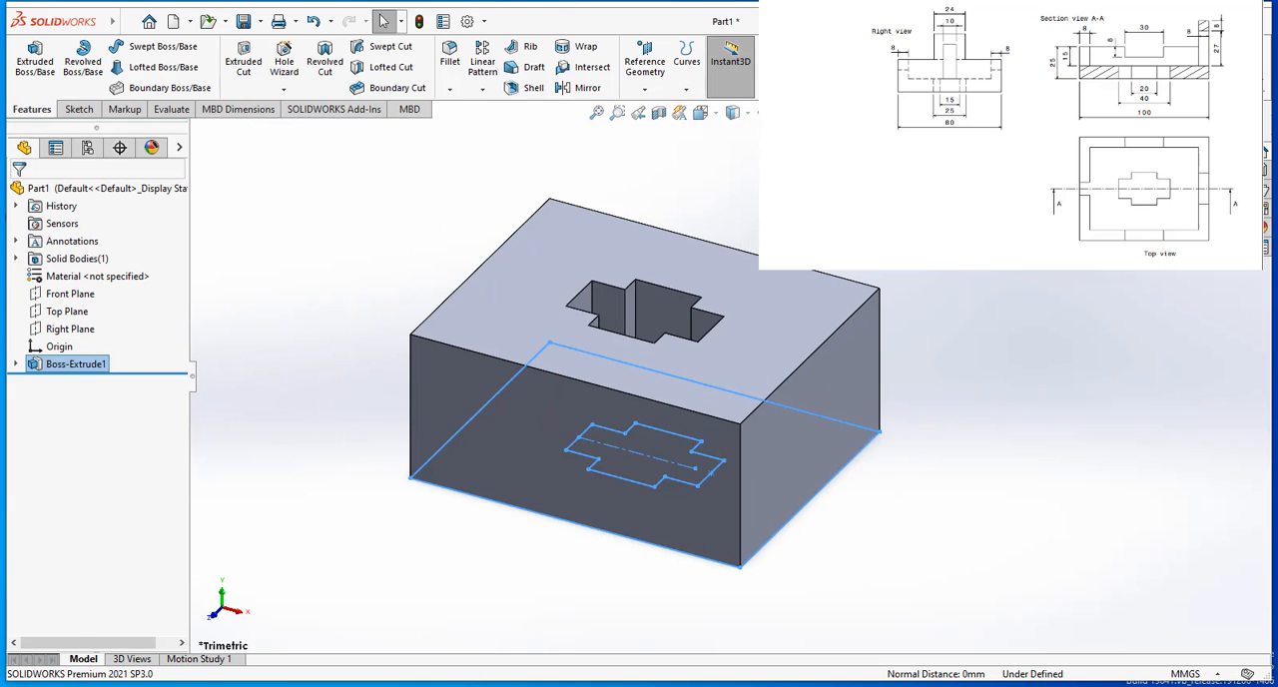
{"action": "left_click", "coordinate": [997, 275]}
Step: Start a new sketch on the block's front face, the 100 mm long side
{"action": "middle_click_drag", "start_coordinate": [902, 288], "coordinate": [872, 280]}
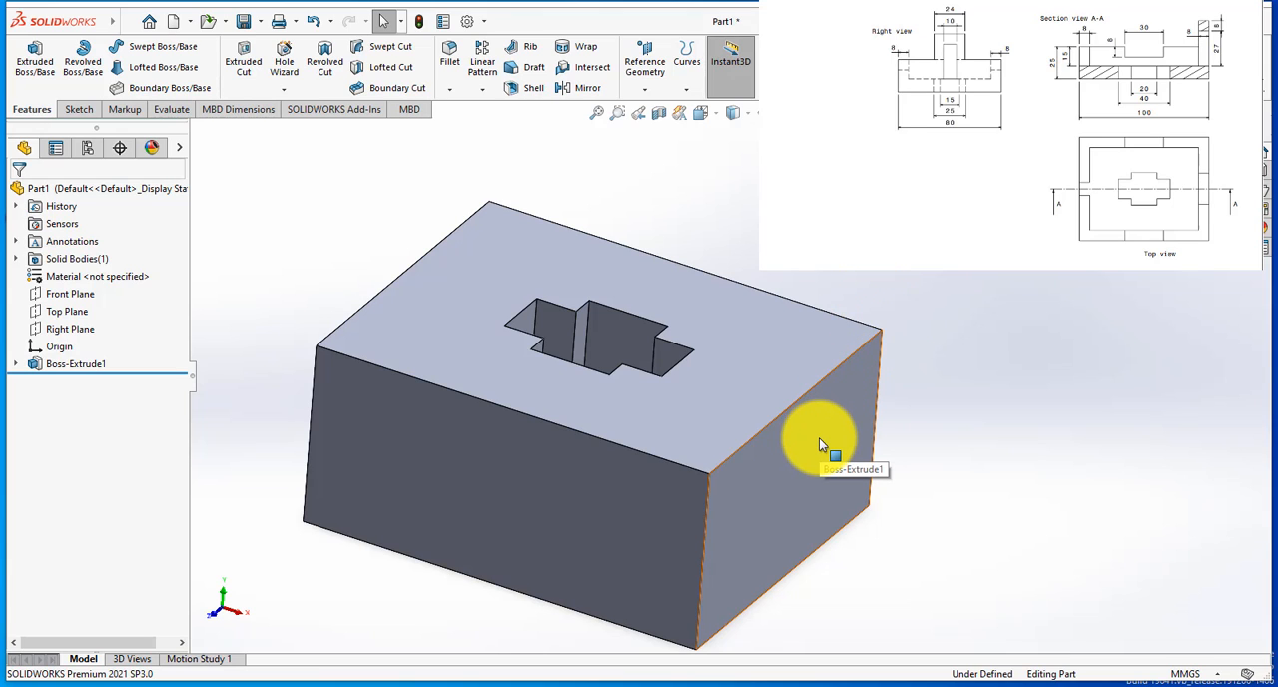
{"action": "middle_click_drag", "start_coordinate": [770, 413], "coordinate": [679, 503]}
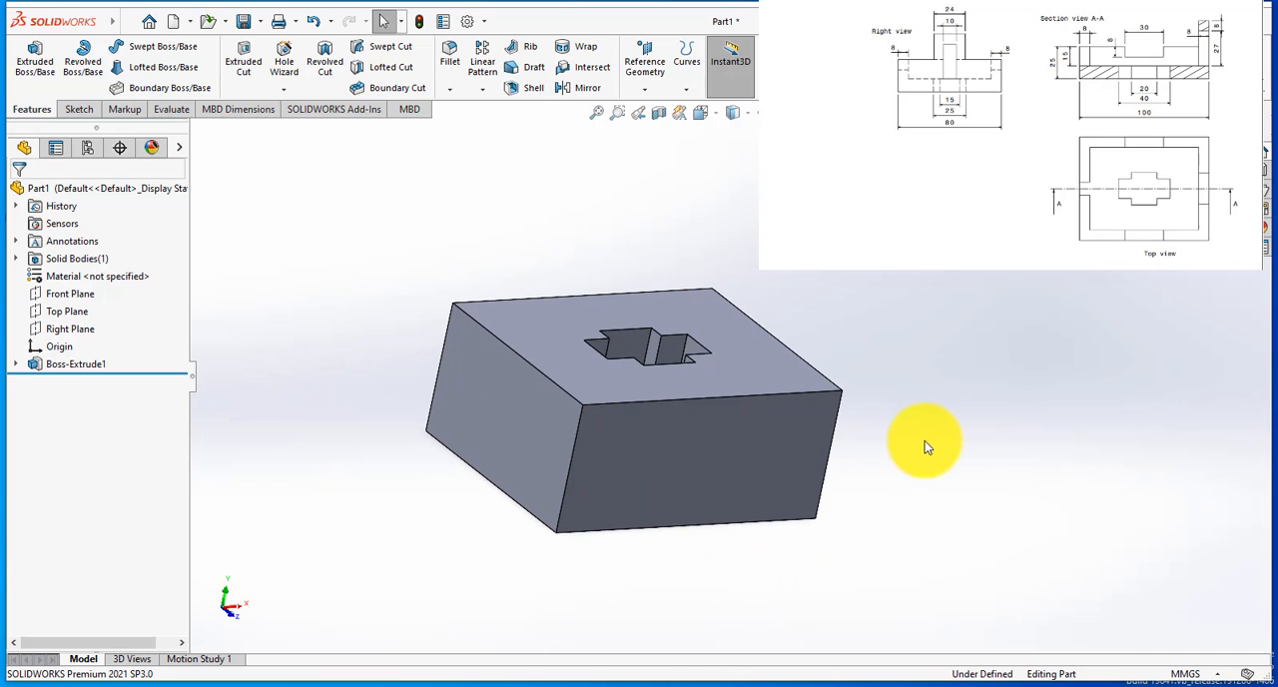
{"action": "left_click", "coordinate": [740, 446]}
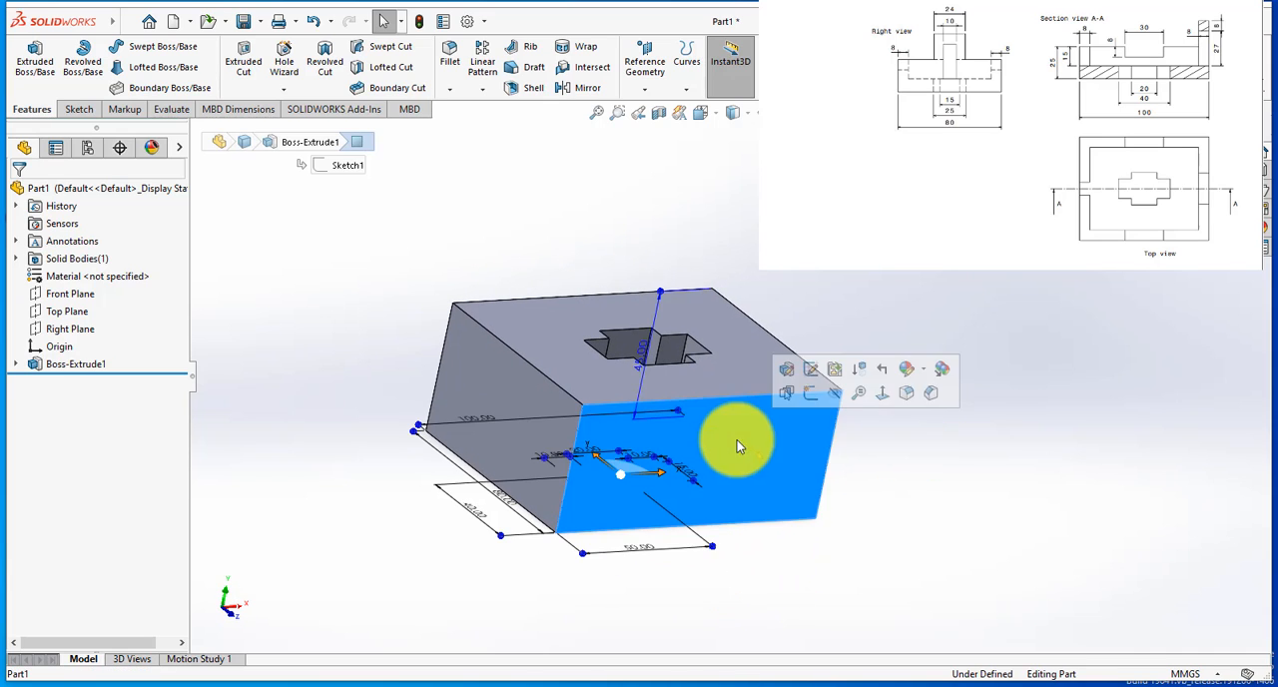
{"action": "left_click", "coordinate": [811, 392]}
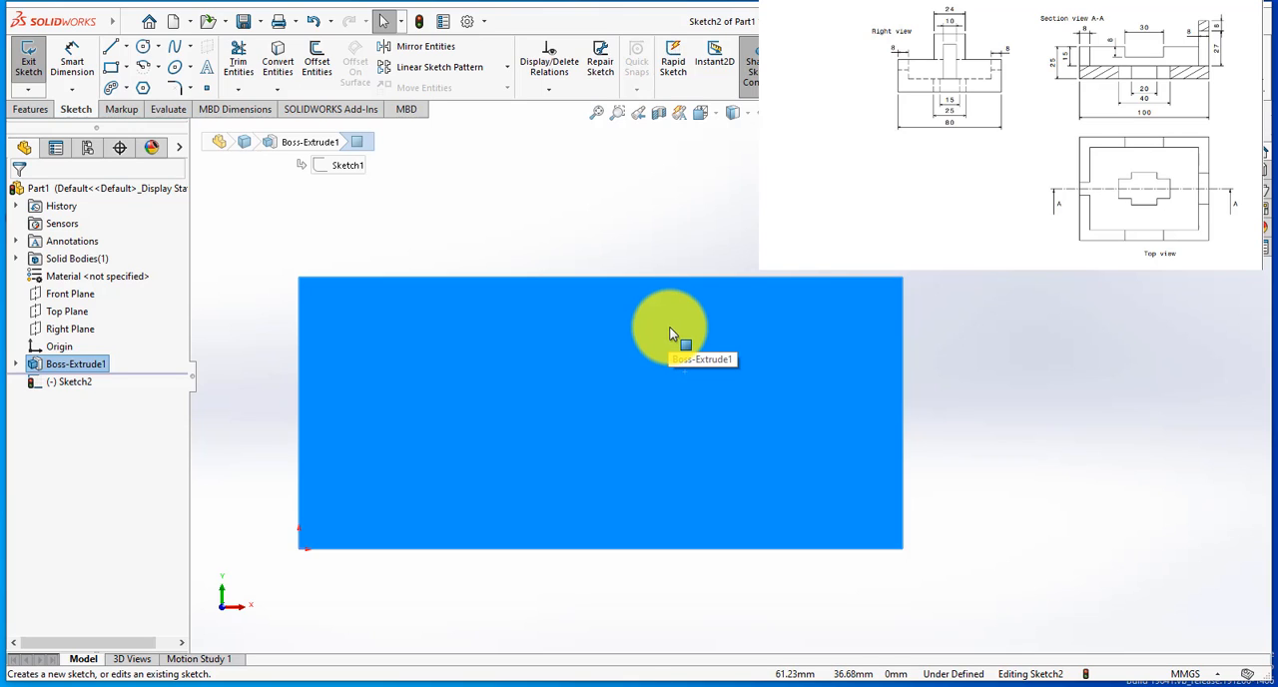
{"action": "left_click", "coordinate": [112, 47]}
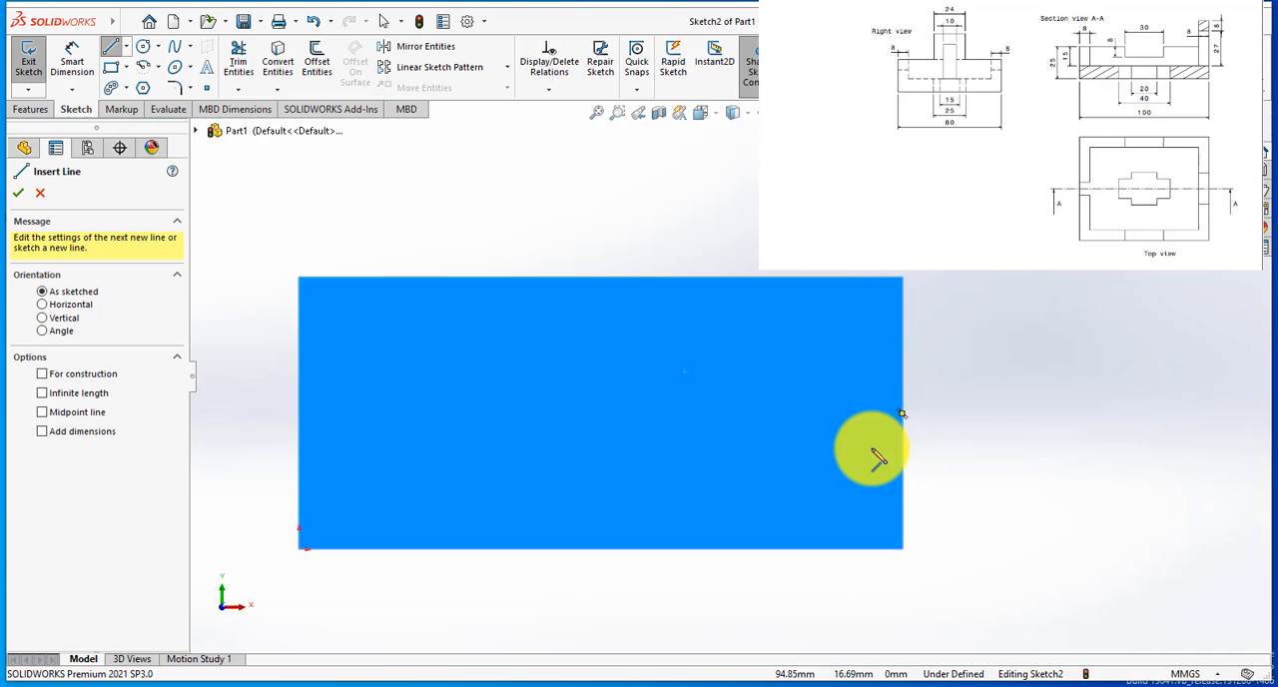
{"action": "left_click", "coordinate": [872, 440]}
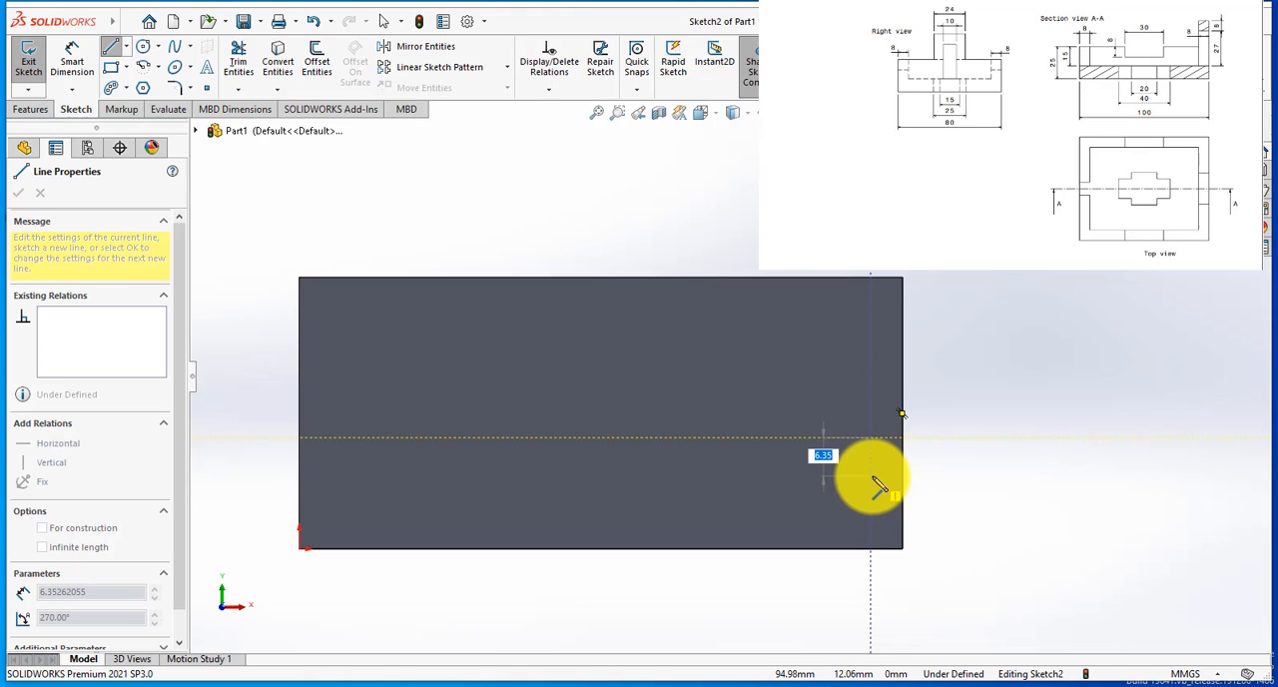
{"action": "key", "text": "Escape"}
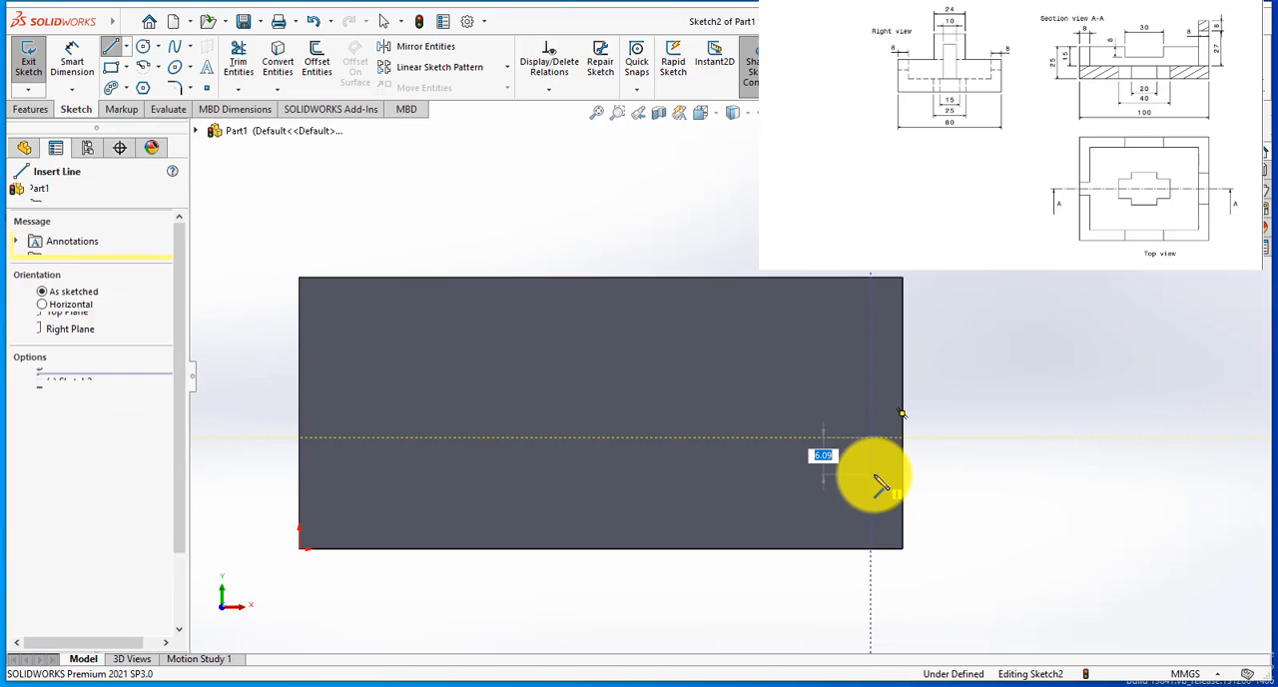
{"action": "key", "text": "Escape"}
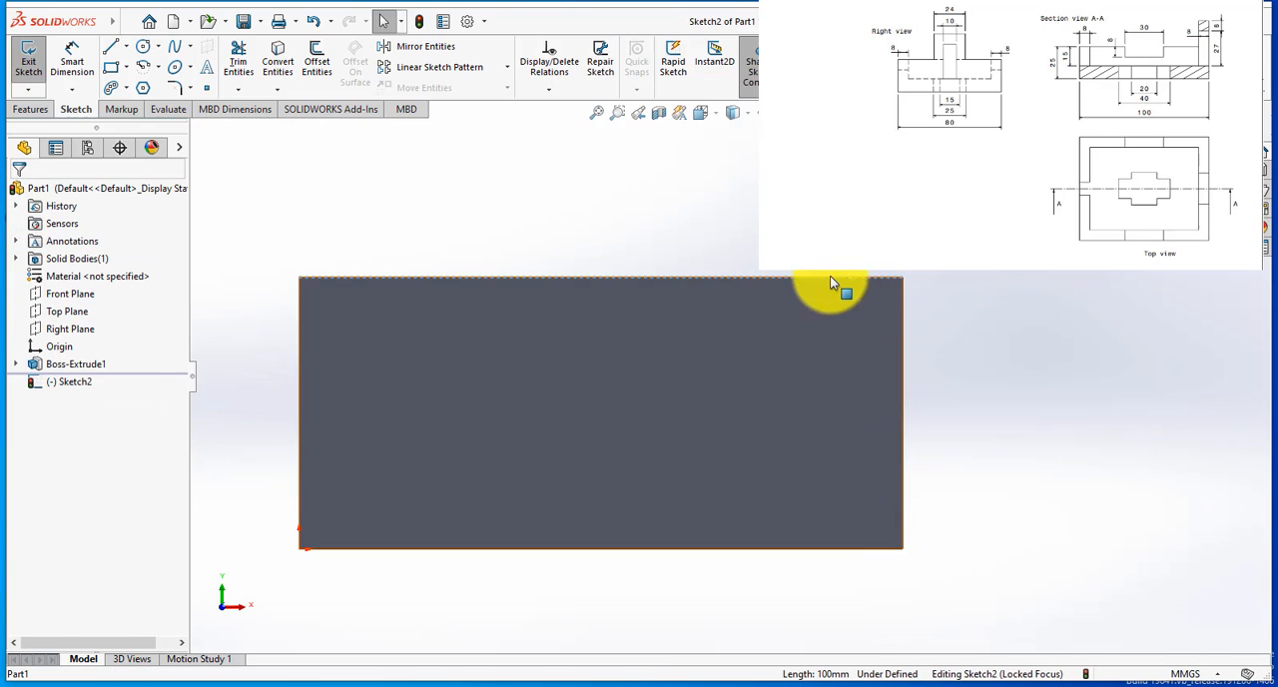
Step: Sketch a closed profile from the face's upper-left corner, about 92 mm wide and 29 mm deep, with a notch about 5 mm deep in its lower edge
{"action": "left_click", "coordinate": [121, 51]}
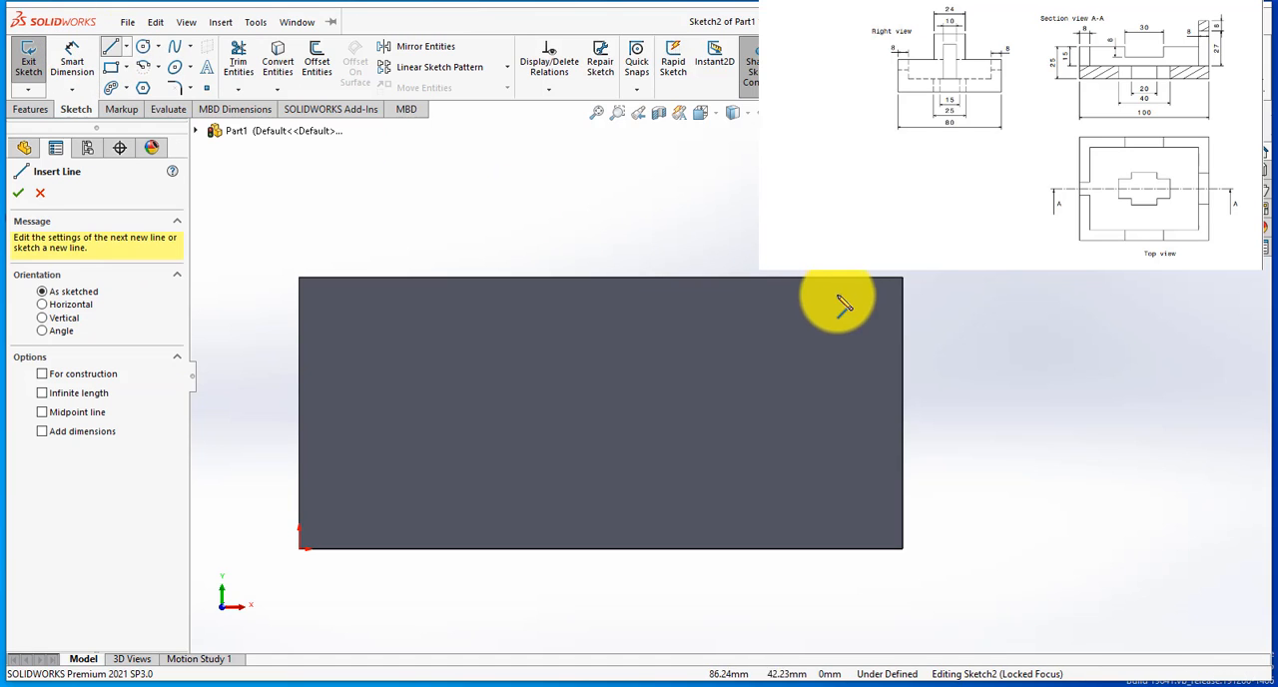
{"action": "left_click", "coordinate": [852, 279]}
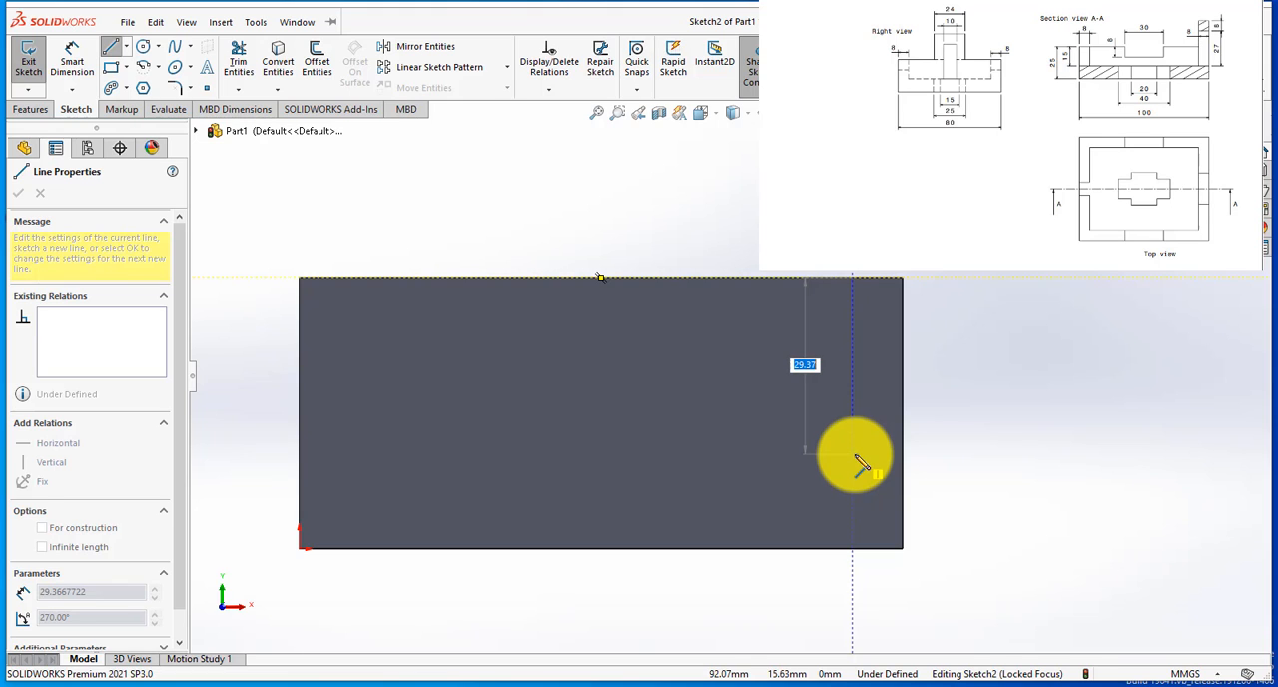
{"action": "left_click", "coordinate": [852, 454]}
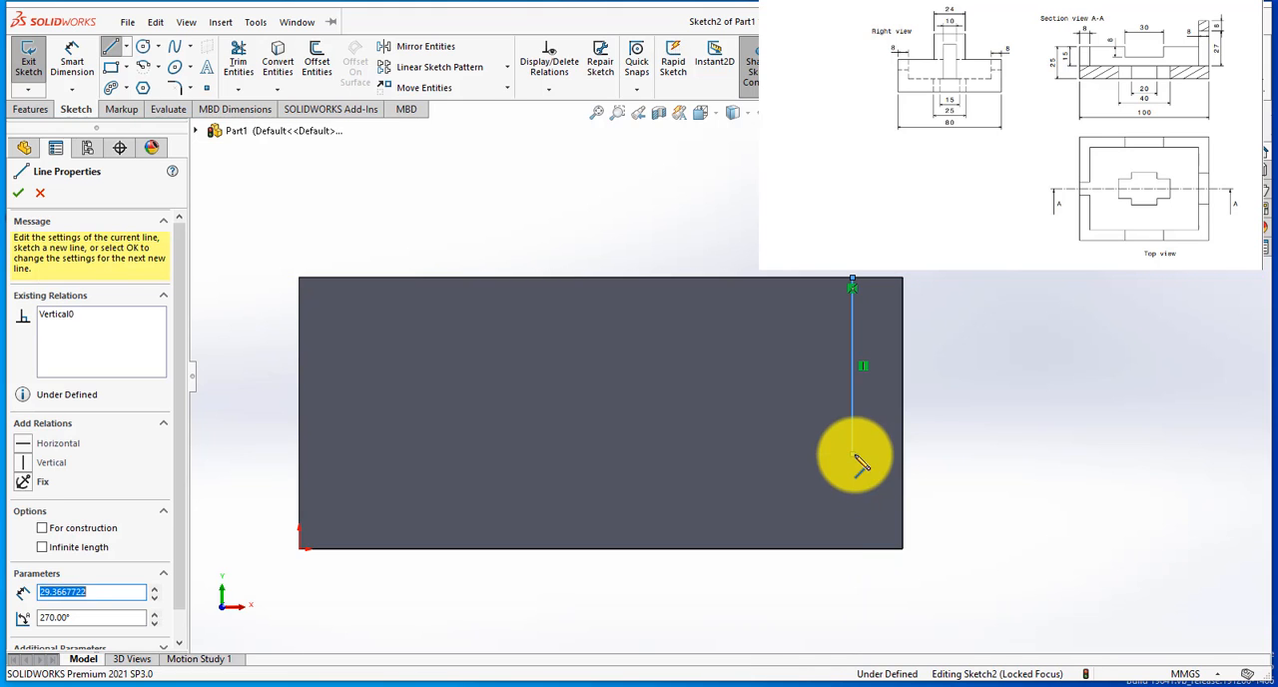
{"action": "left_click", "coordinate": [675, 455]}
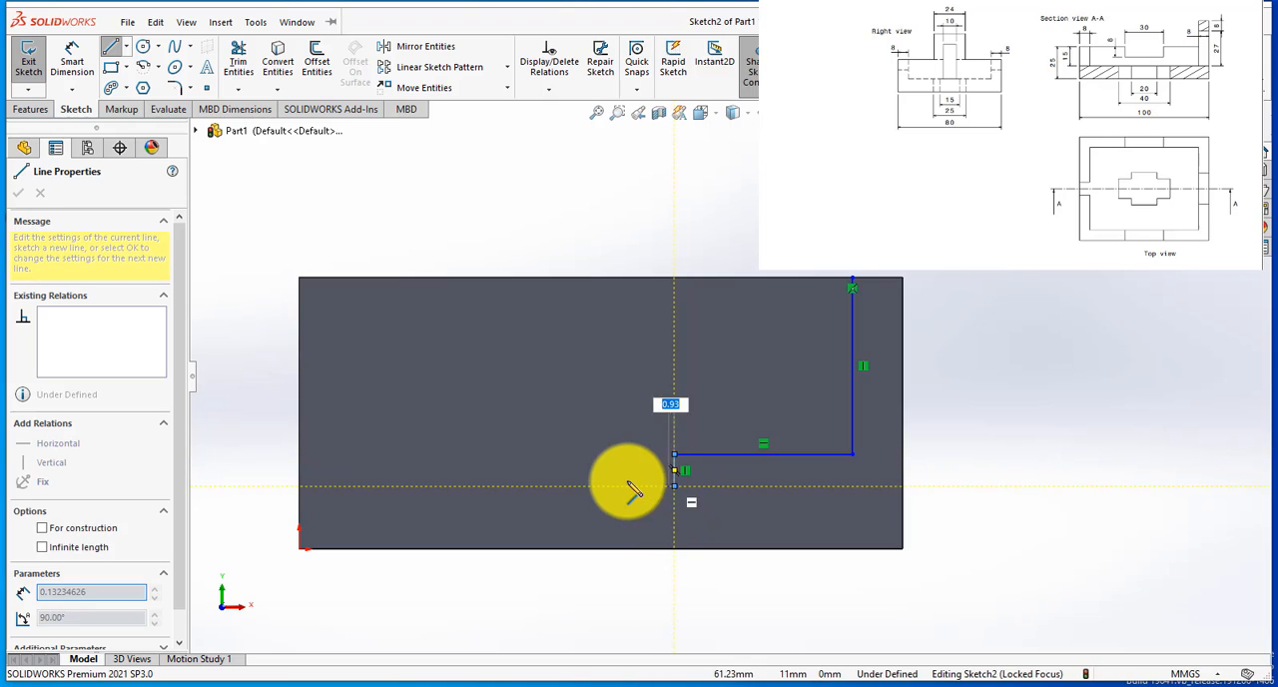
{"action": "left_click", "coordinate": [597, 486]}
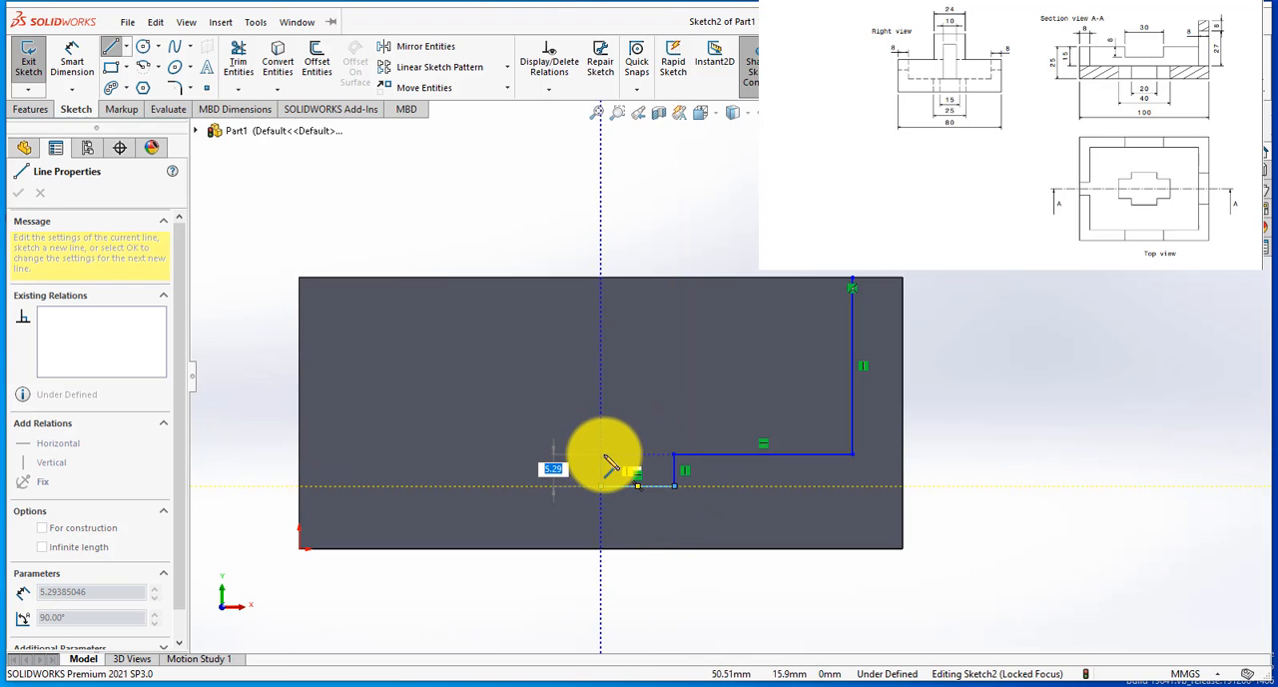
{"action": "left_click", "coordinate": [600, 455]}
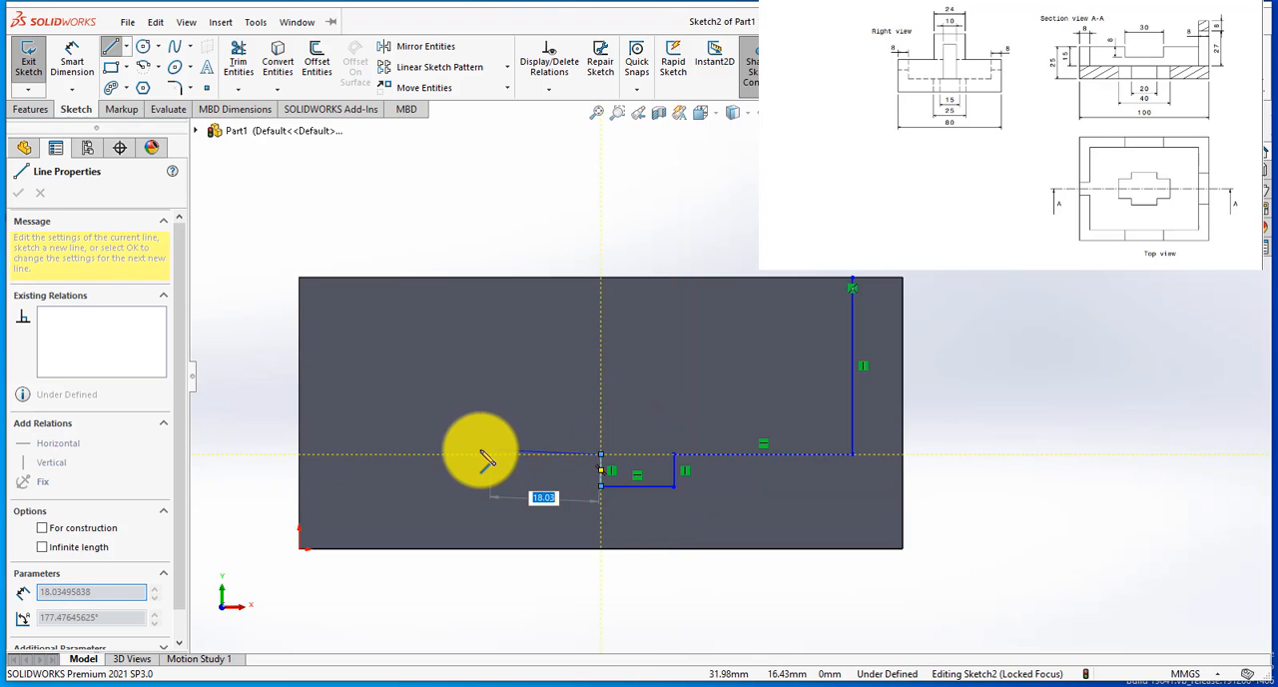
{"action": "left_click", "coordinate": [300, 455]}
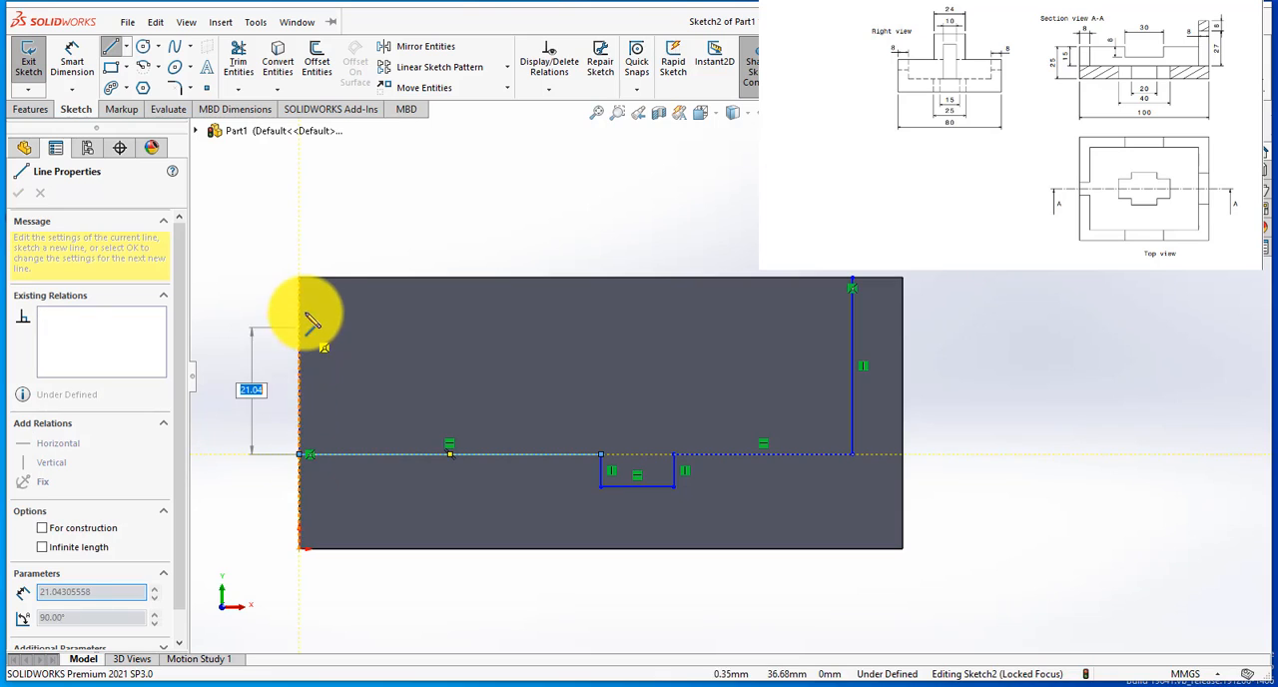
{"action": "left_click", "coordinate": [301, 278]}
{"action": "left_click", "coordinate": [851, 278]}
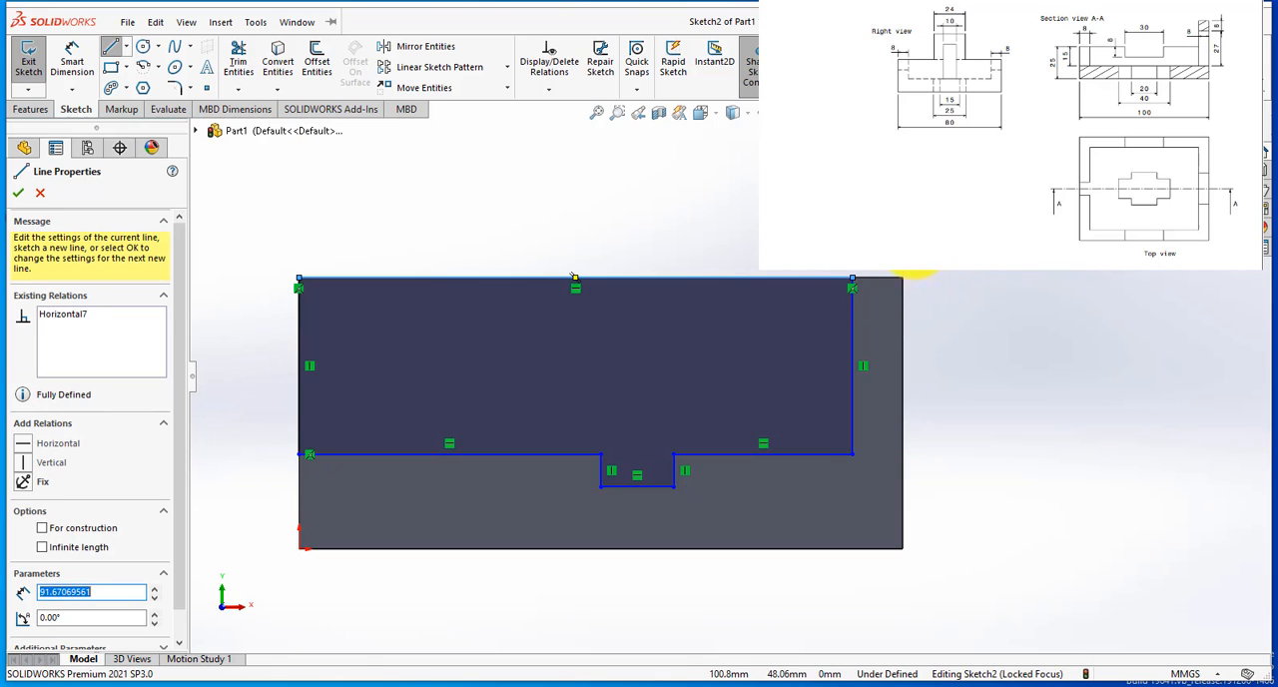
Step: Dimension the profile's right vertical line at 8 mm from the block's right edge
{"action": "left_click", "coordinate": [72, 58]}
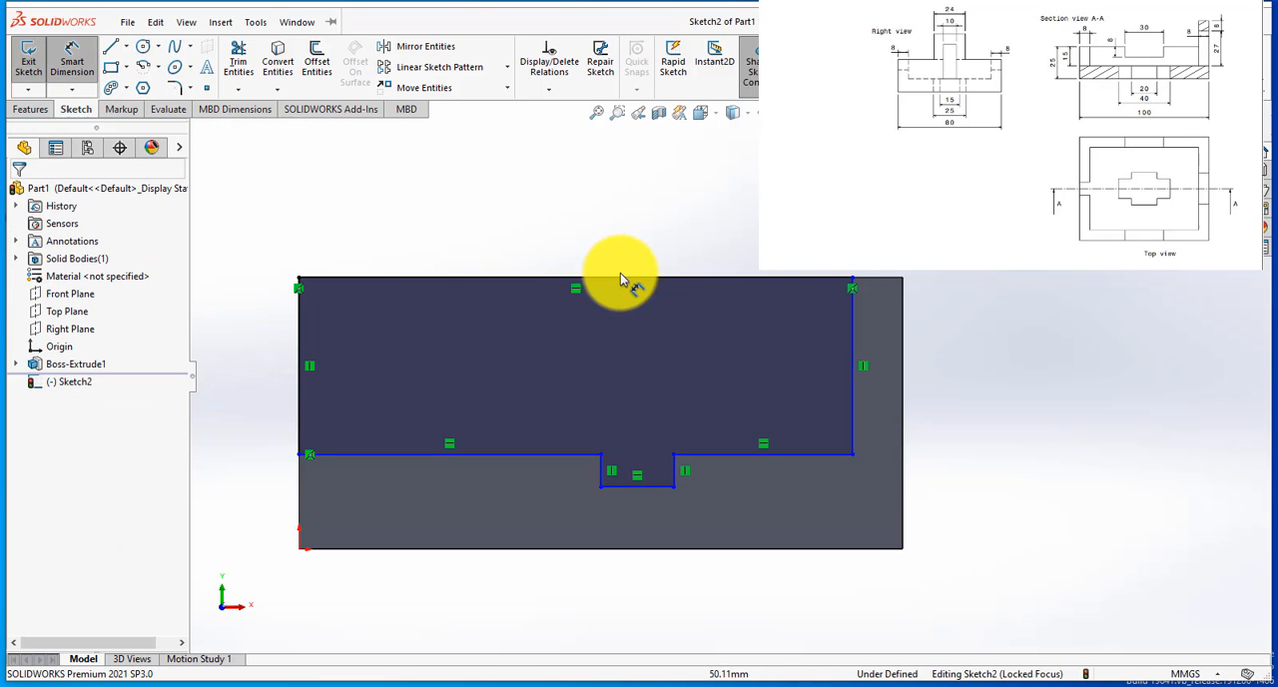
{"action": "left_click", "coordinate": [852, 431]}
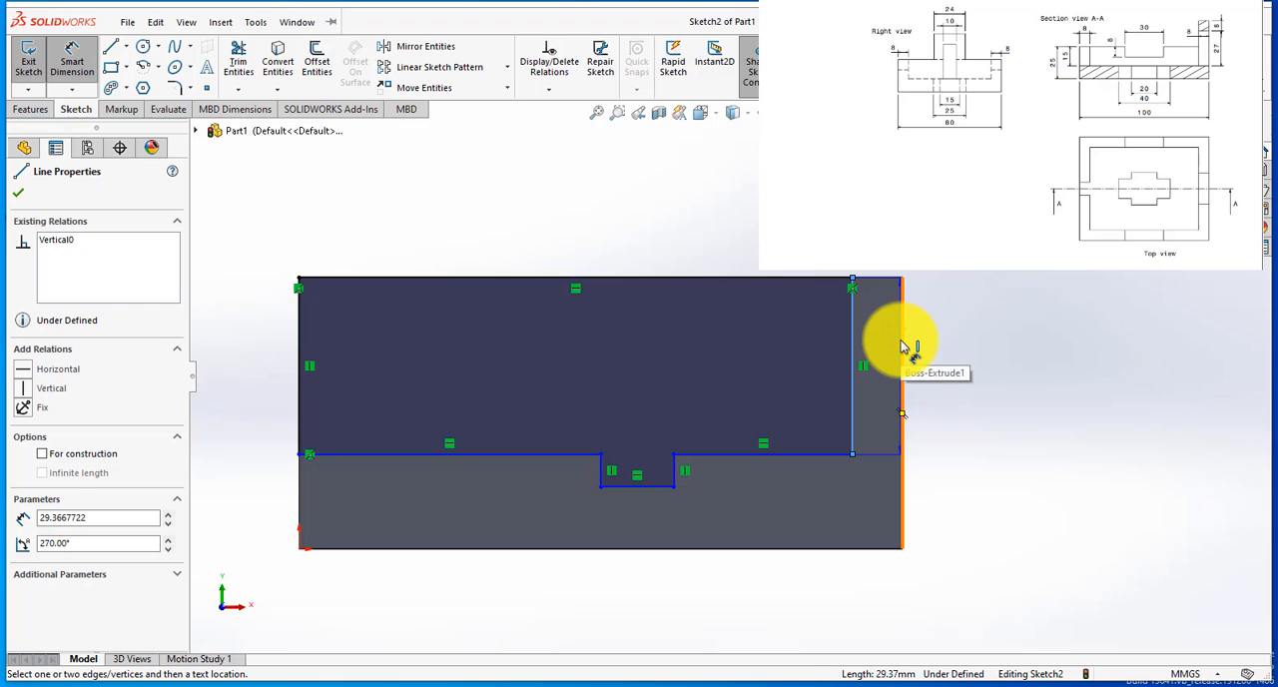
{"action": "left_click", "coordinate": [902, 347]}
{"action": "left_click", "coordinate": [893, 599]}
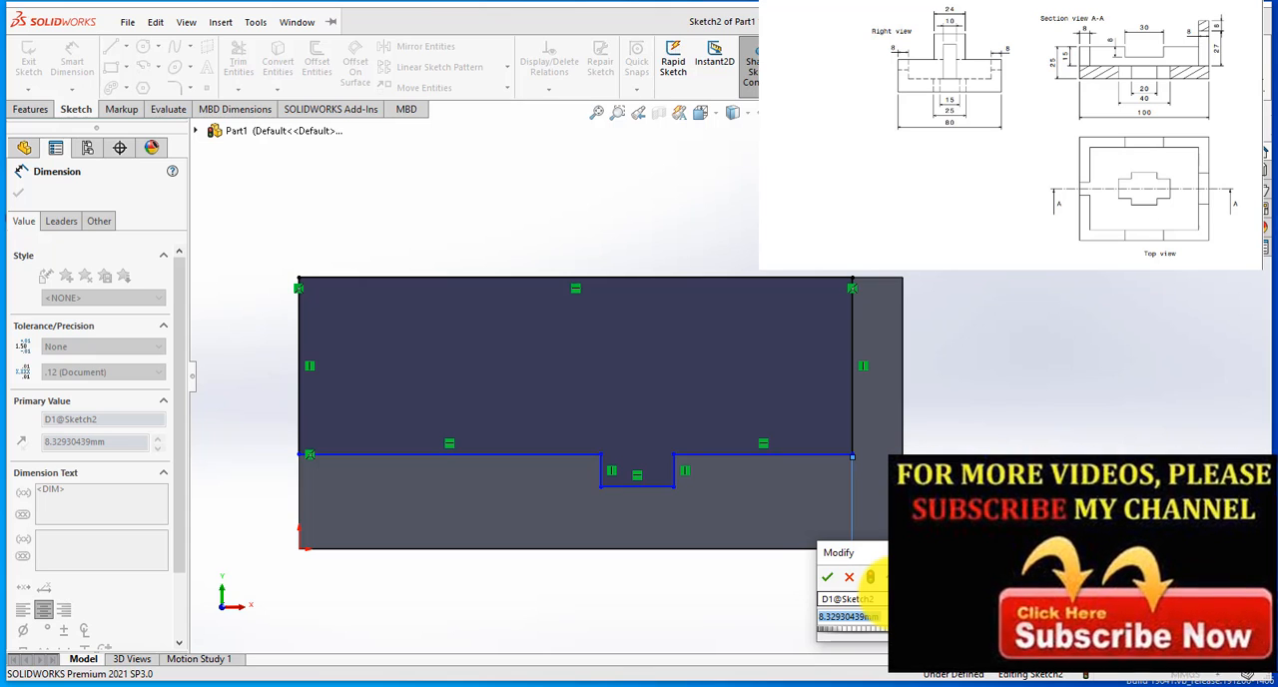
{"action": "type", "text": "8"}
{"action": "key", "text": "Return"}
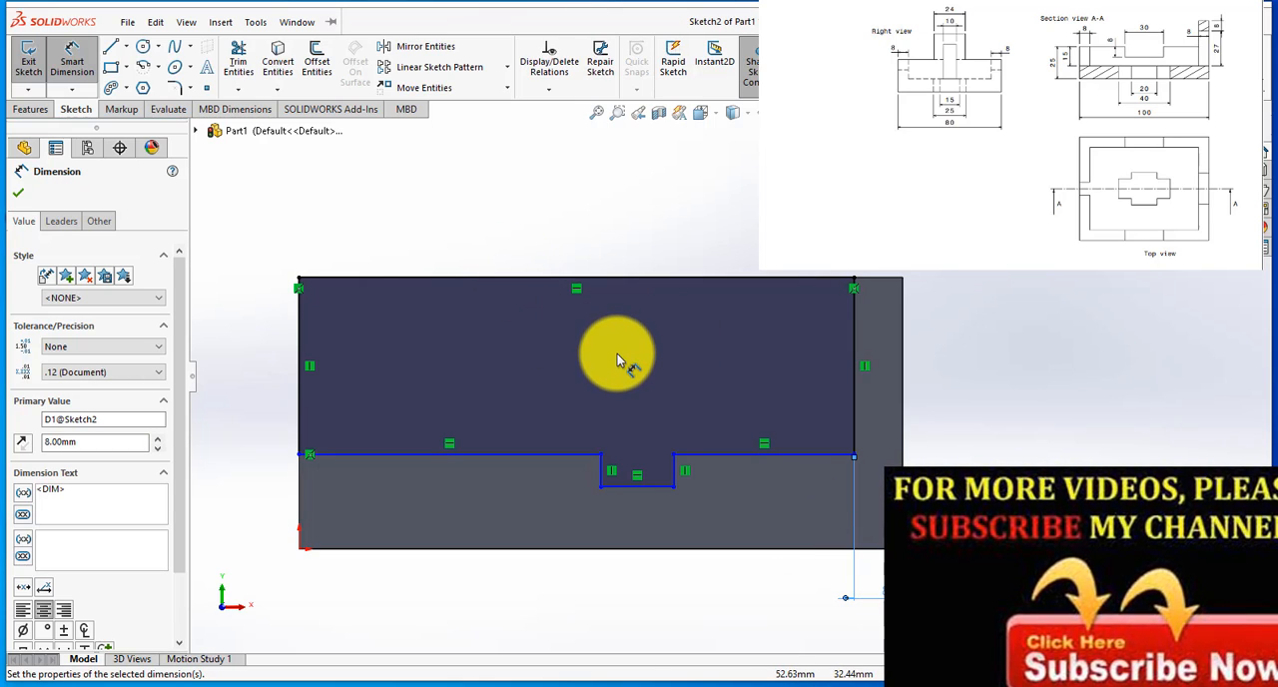
Step: Dimension the notch's right side at 35 mm from the block's right edge
{"action": "left_click", "coordinate": [675, 471]}
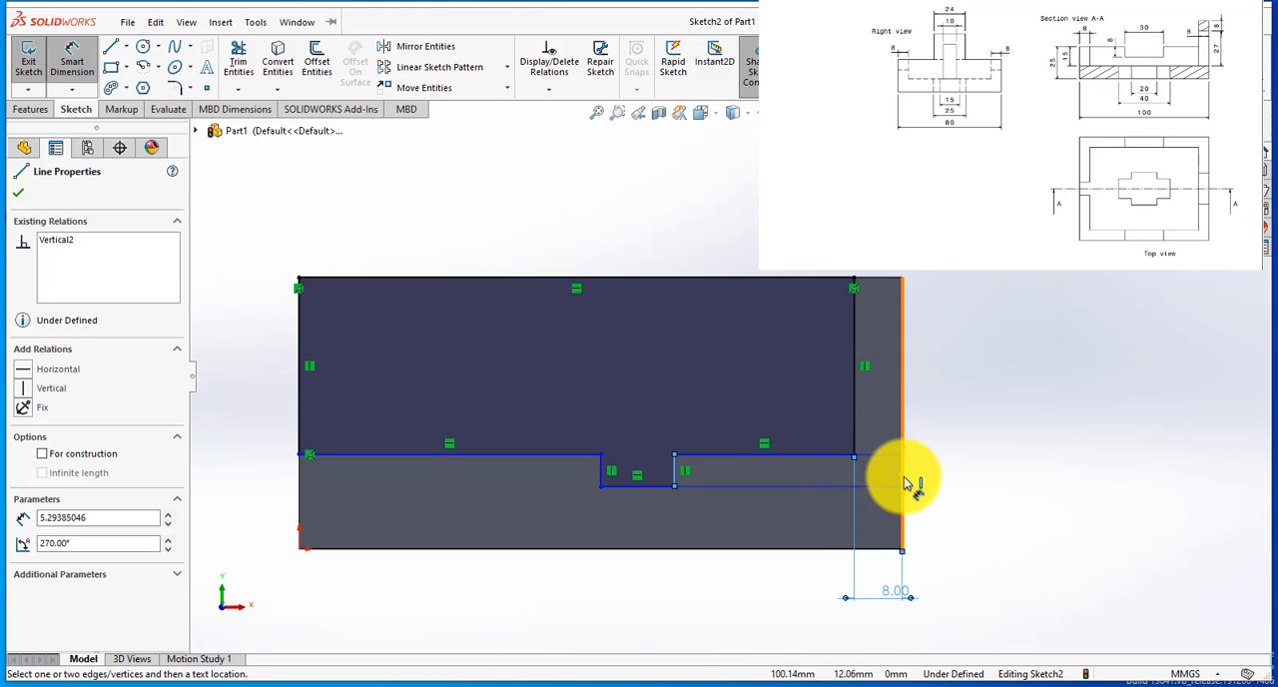
{"action": "left_click", "coordinate": [904, 483]}
{"action": "left_click", "coordinate": [785, 595]}
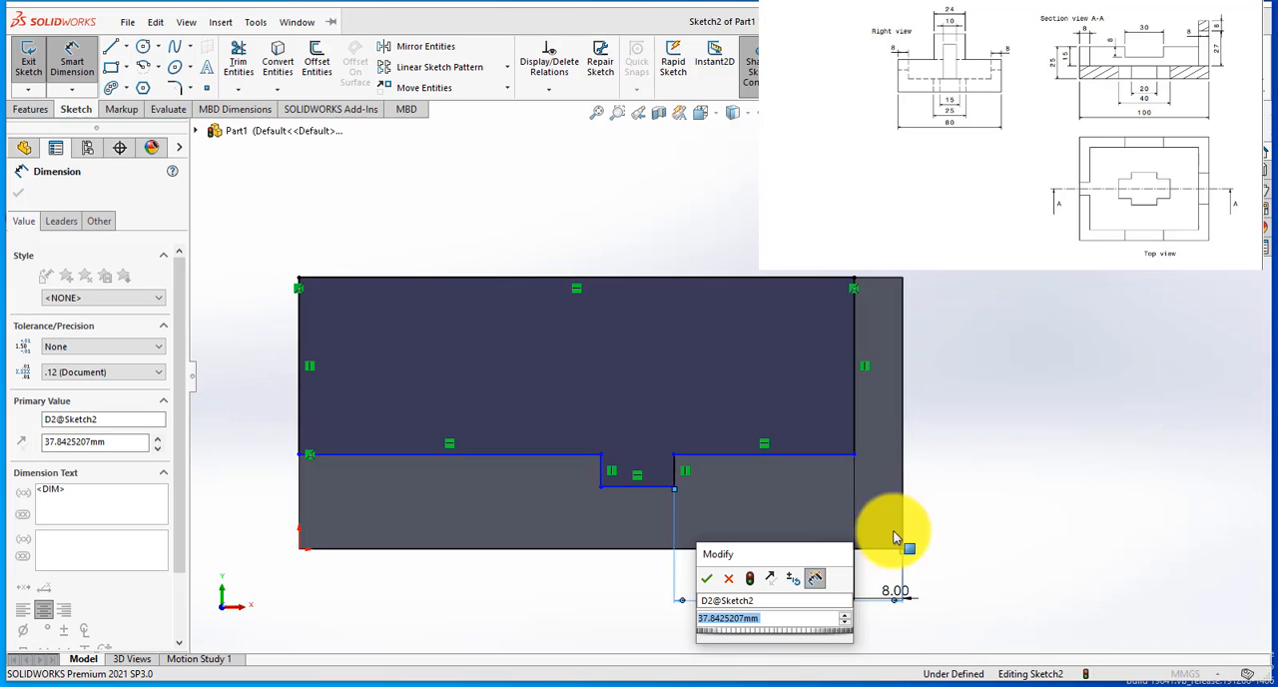
{"action": "scroll", "coordinate": [959, 510], "scroll_direction": "down", "scroll_amount": 1}
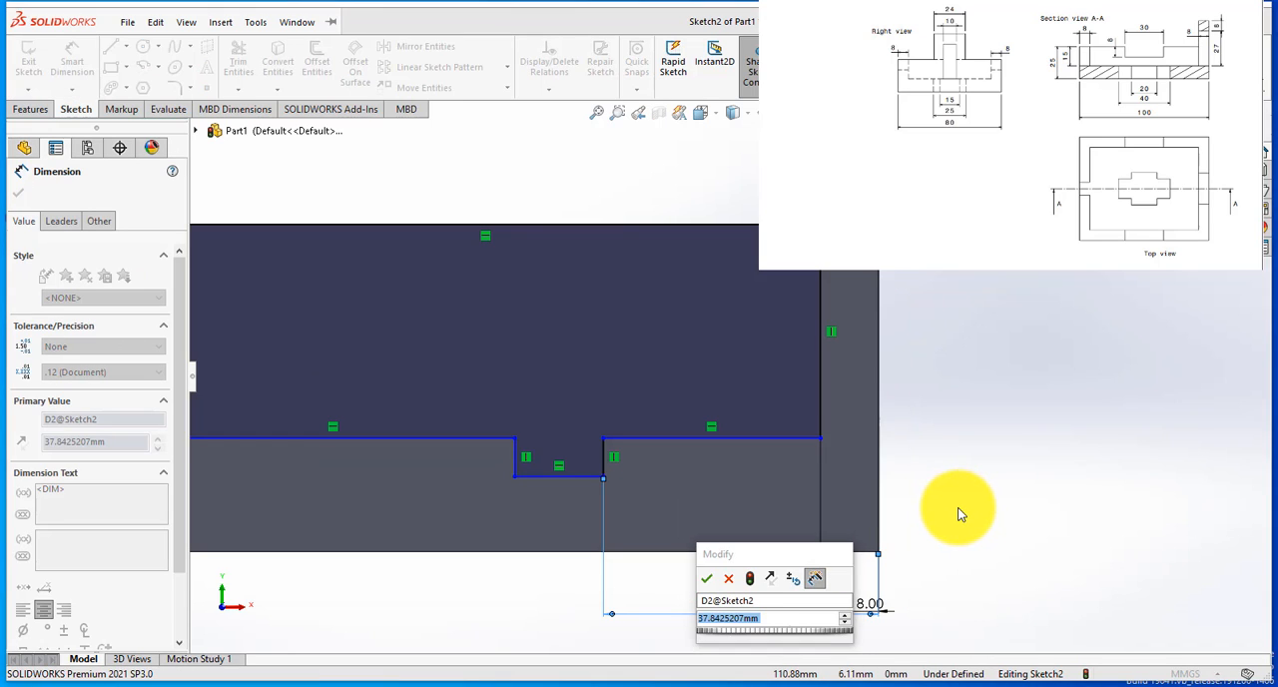
{"action": "type", "text": "35"}
{"action": "key", "text": "Return"}
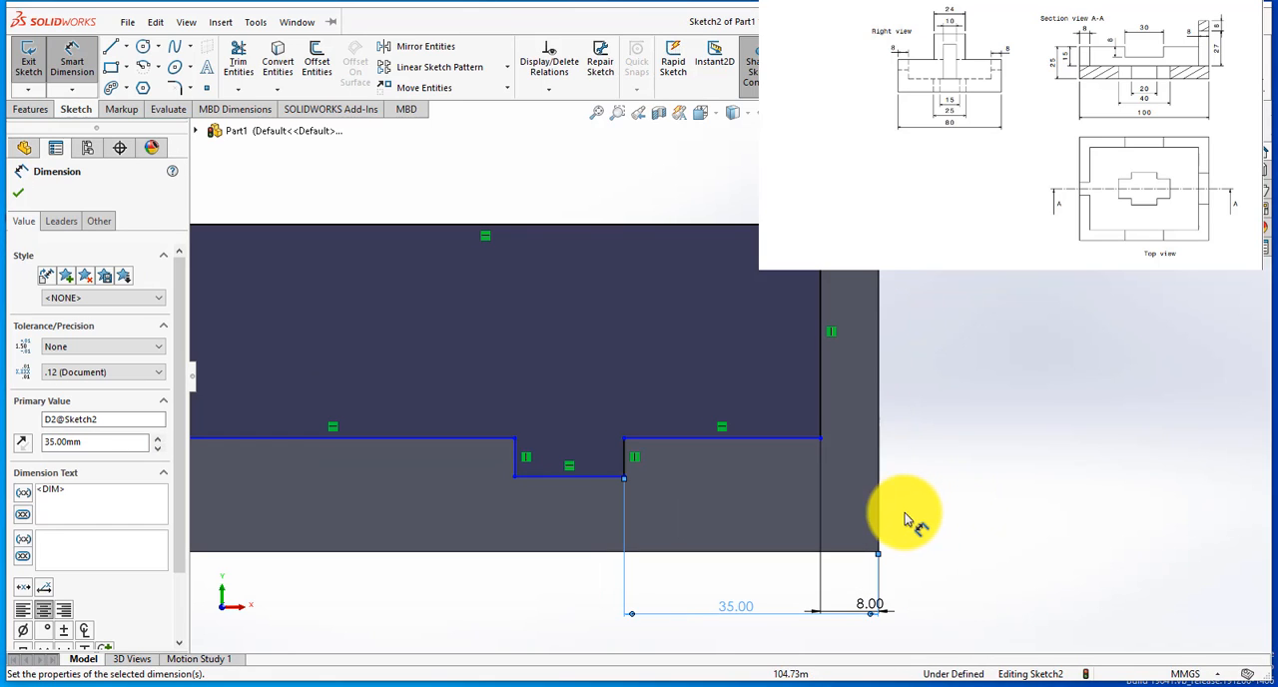
Step: Dimension the notch's bottom line to a width of 30 mm
{"action": "left_click", "coordinate": [557, 477]}
{"action": "left_click", "coordinate": [561, 512]}
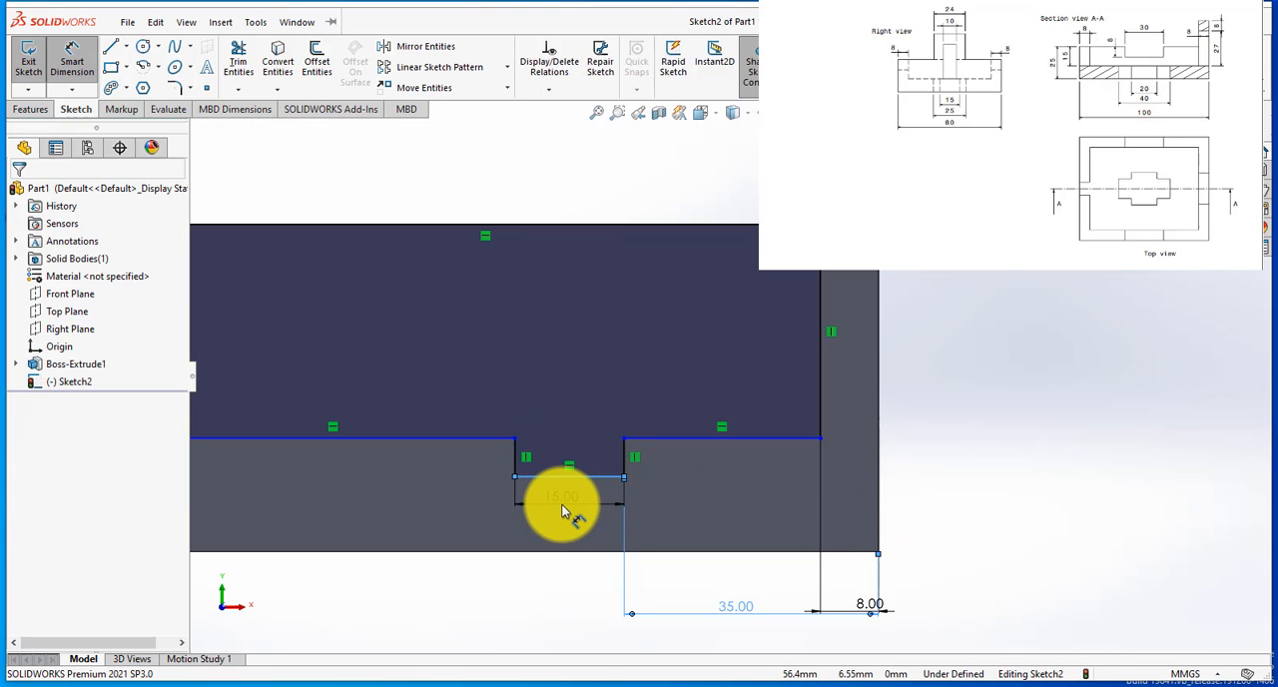
{"action": "type", "text": "15.00mm"}
{"action": "key", "text": "Return"}
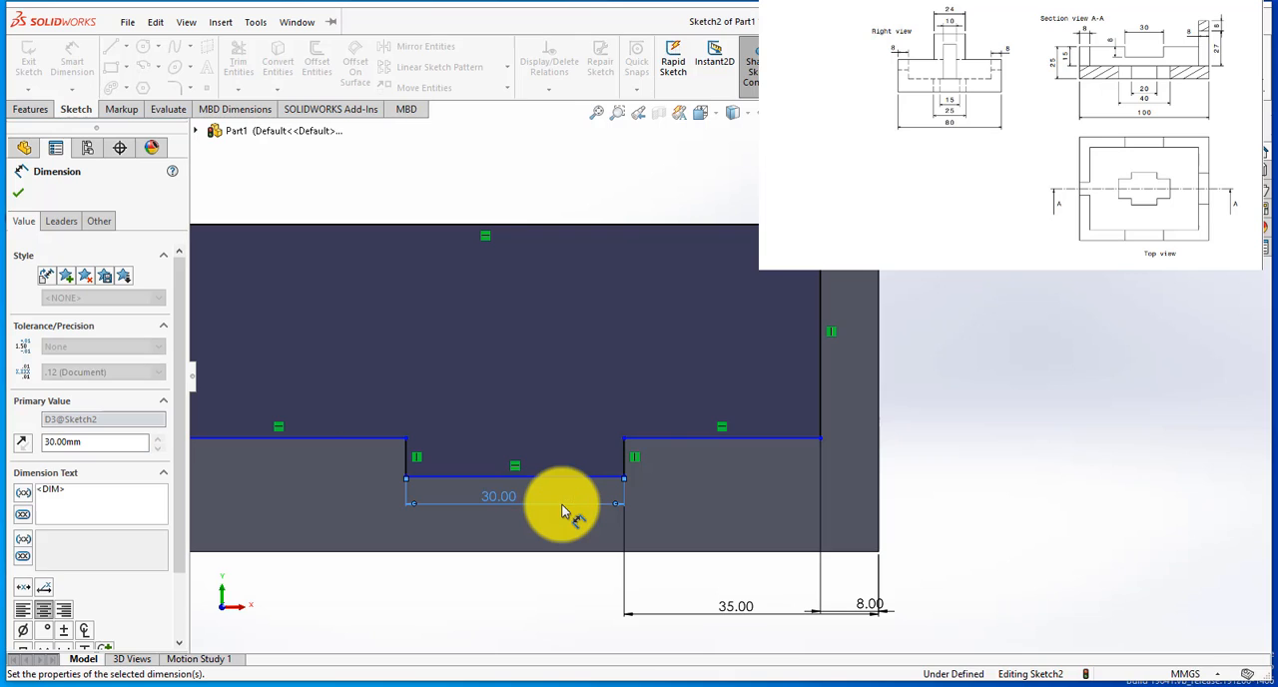
Step: Dimension both the left and right sides of the notch to a depth of 8 mm
{"action": "scroll", "coordinate": [715, 448], "scroll_direction": "up", "scroll_amount": 3}
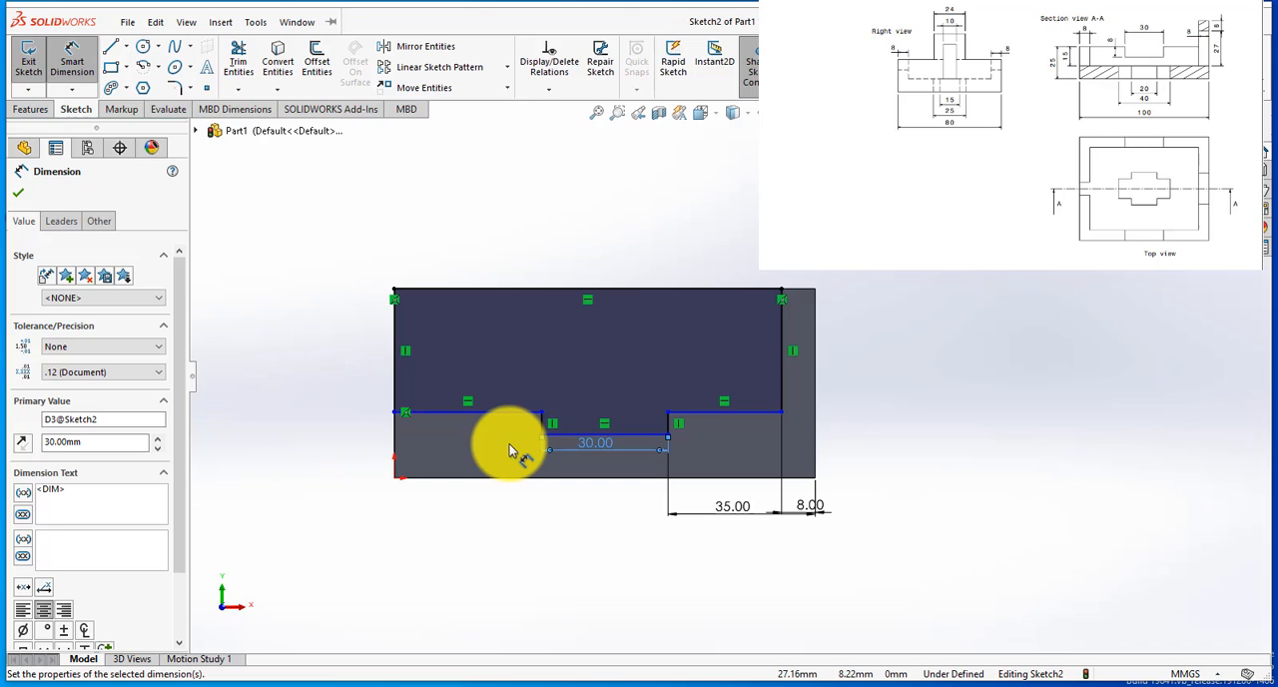
{"action": "scroll", "coordinate": [719, 446], "scroll_direction": "down", "scroll_amount": 3}
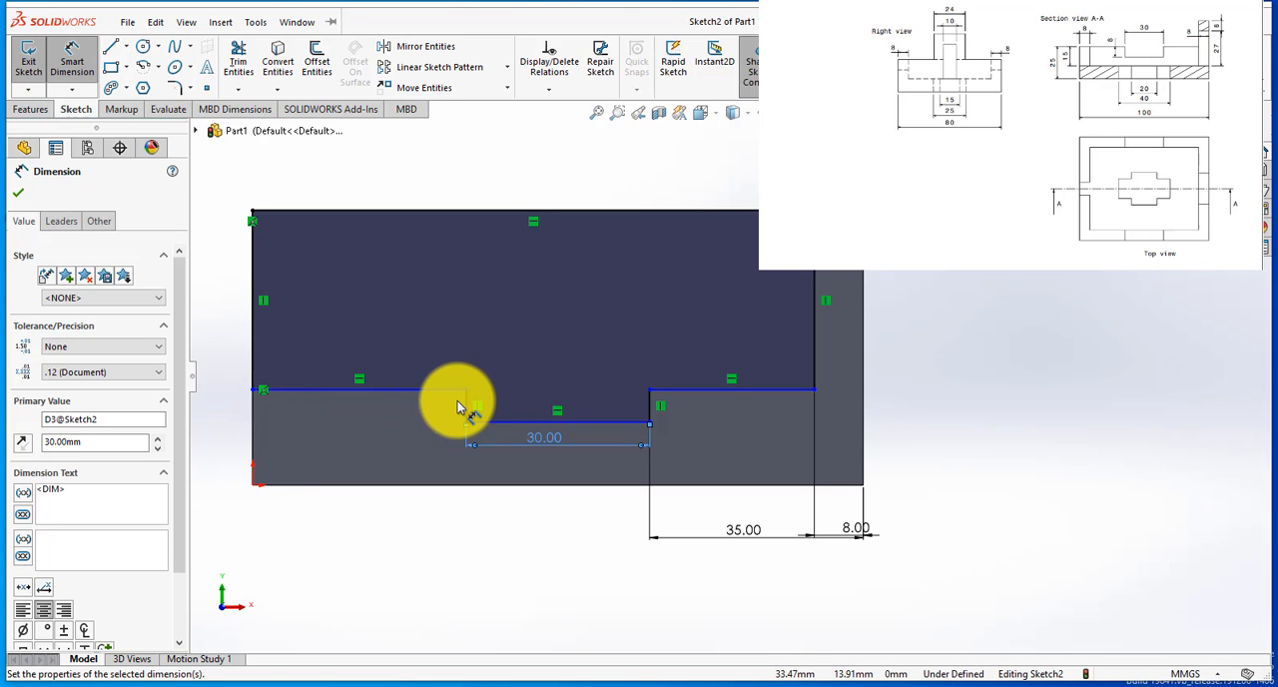
{"action": "left_click", "coordinate": [465, 404]}
{"action": "left_click", "coordinate": [441, 411]}
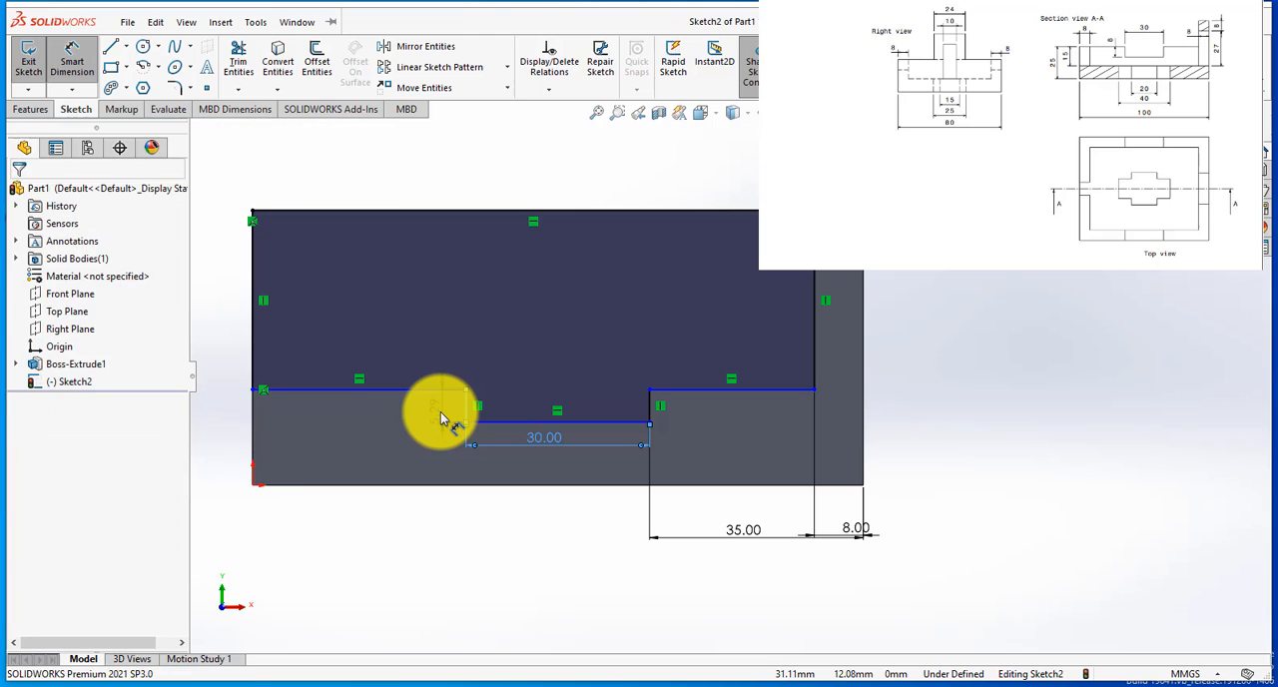
{"action": "type", "text": "8"}
{"action": "key", "text": "Return"}
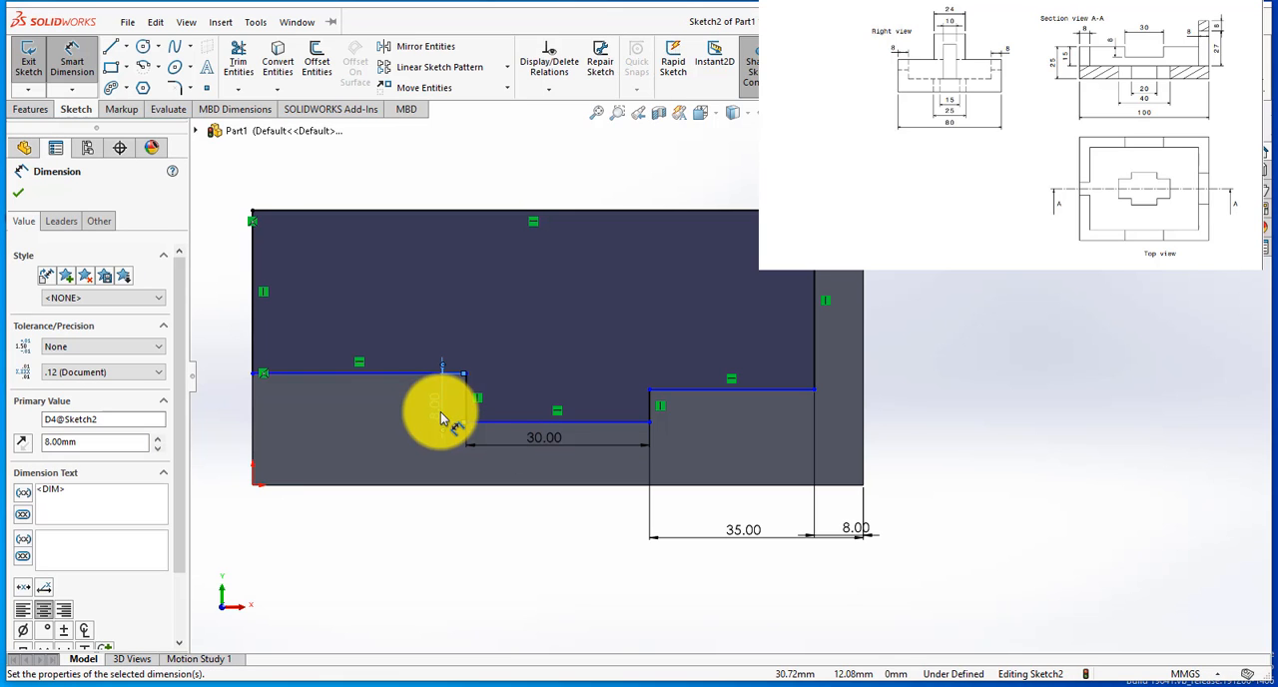
{"action": "left_click", "coordinate": [648, 409]}
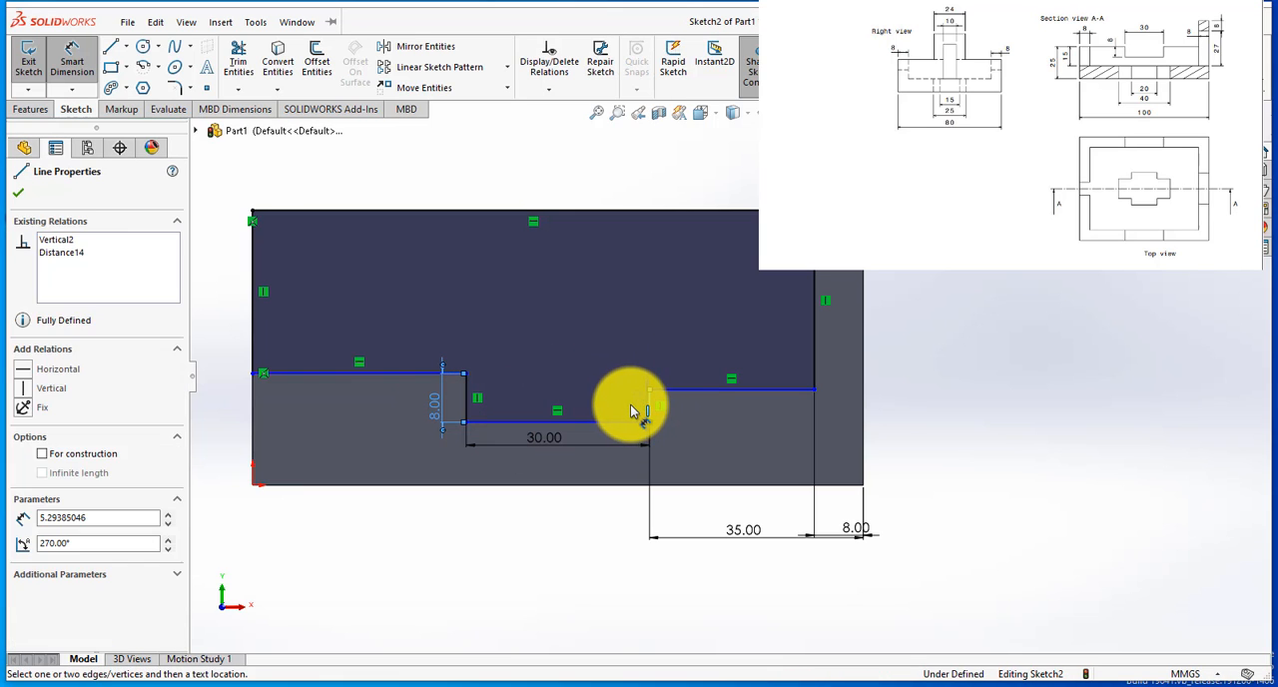
{"action": "left_click", "coordinate": [631, 410]}
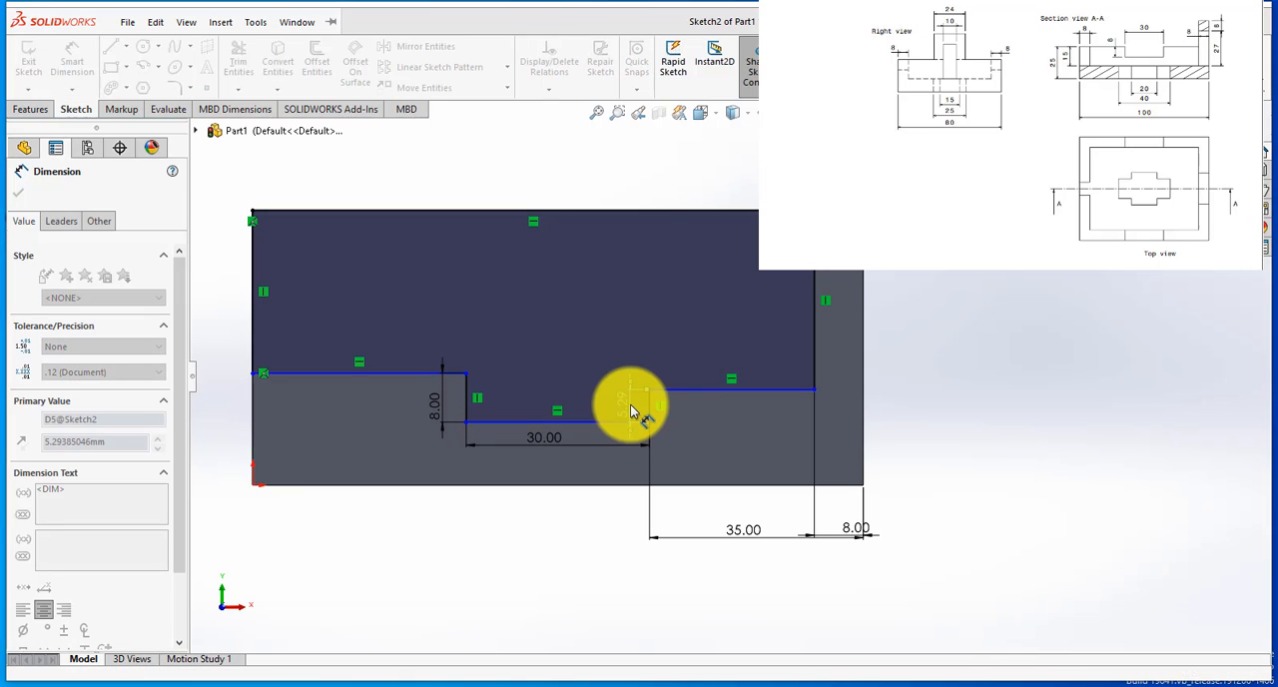
{"action": "type", "text": "8"}
{"action": "key", "text": "Return"}
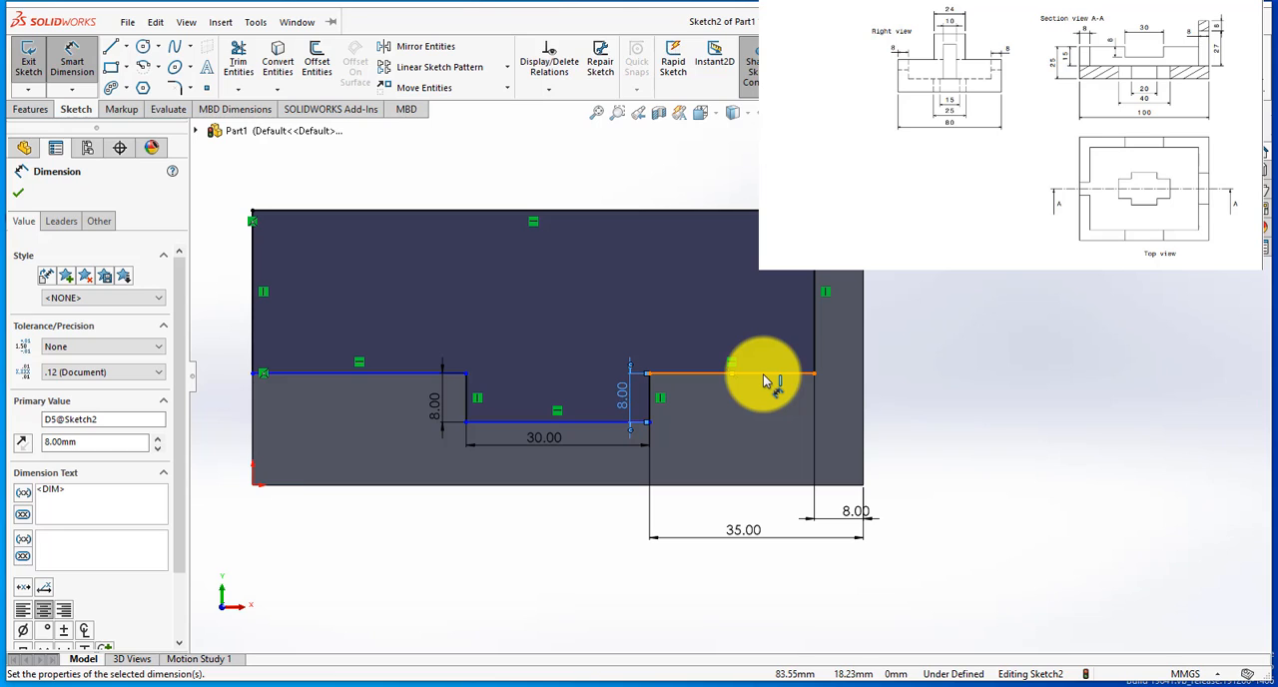
Step: Dimension the profile's right lower horizontal line at 25 mm above the block's bottom edge
{"action": "left_click", "coordinate": [777, 375]}
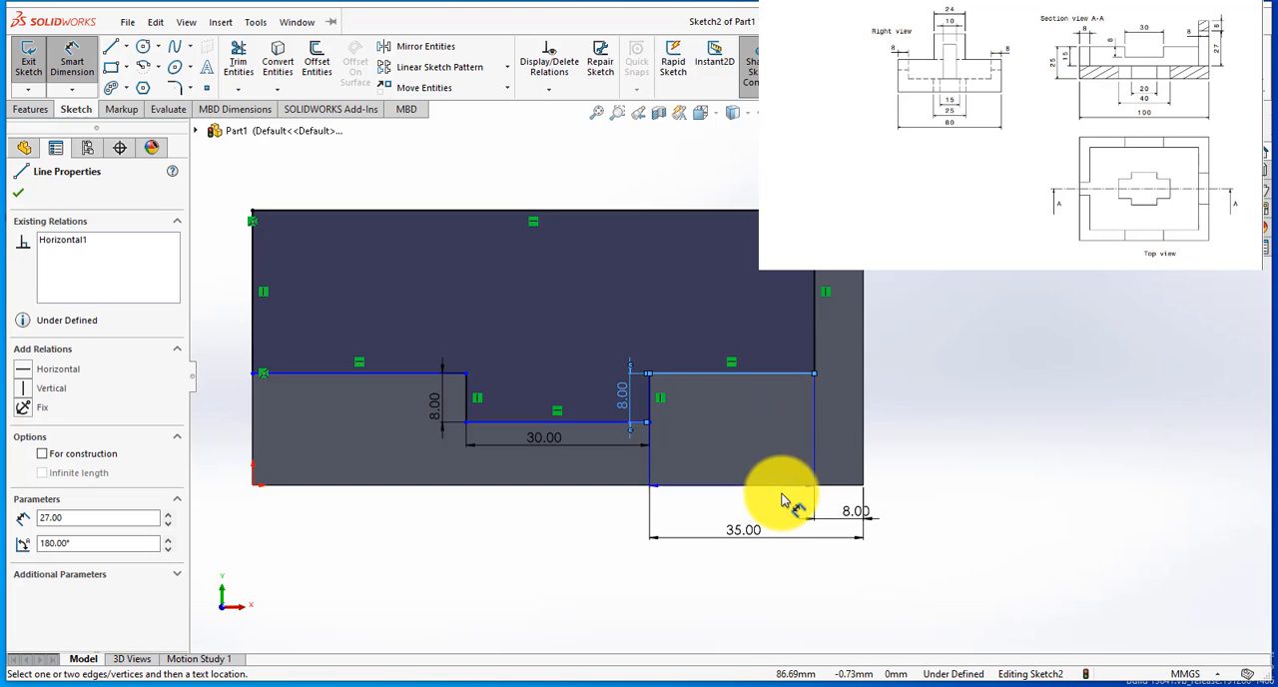
{"action": "left_click", "coordinate": [777, 489]}
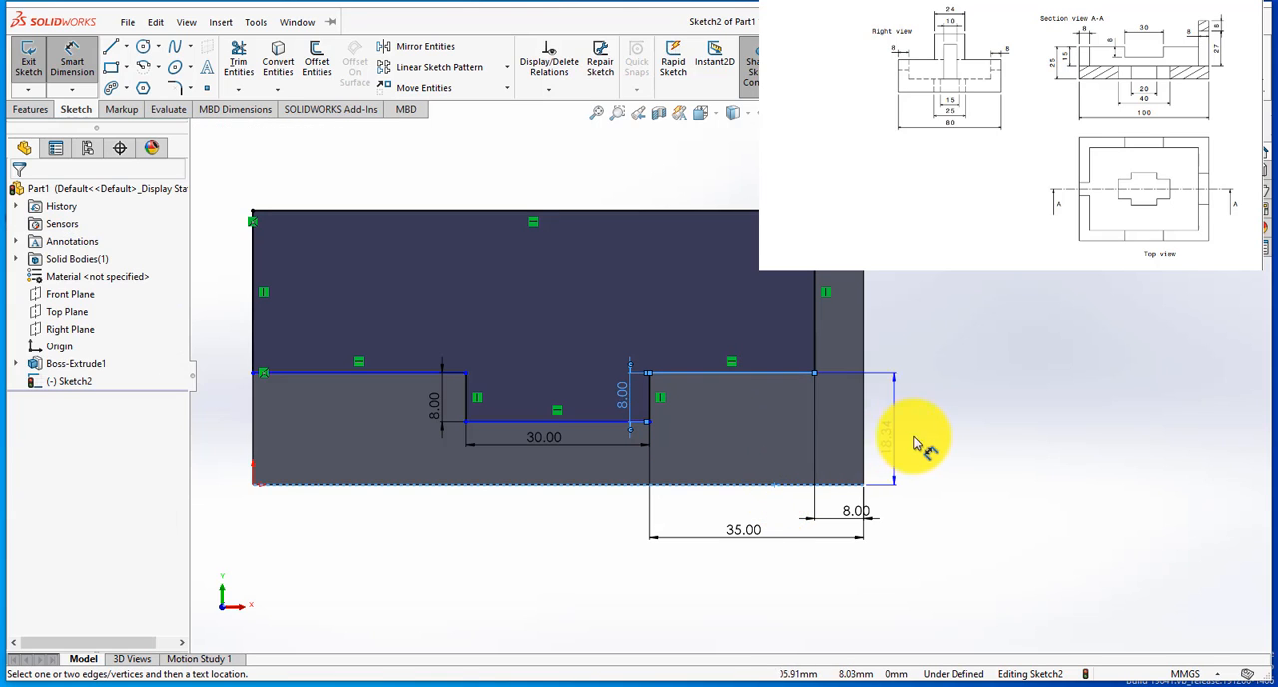
{"action": "left_click", "coordinate": [924, 446]}
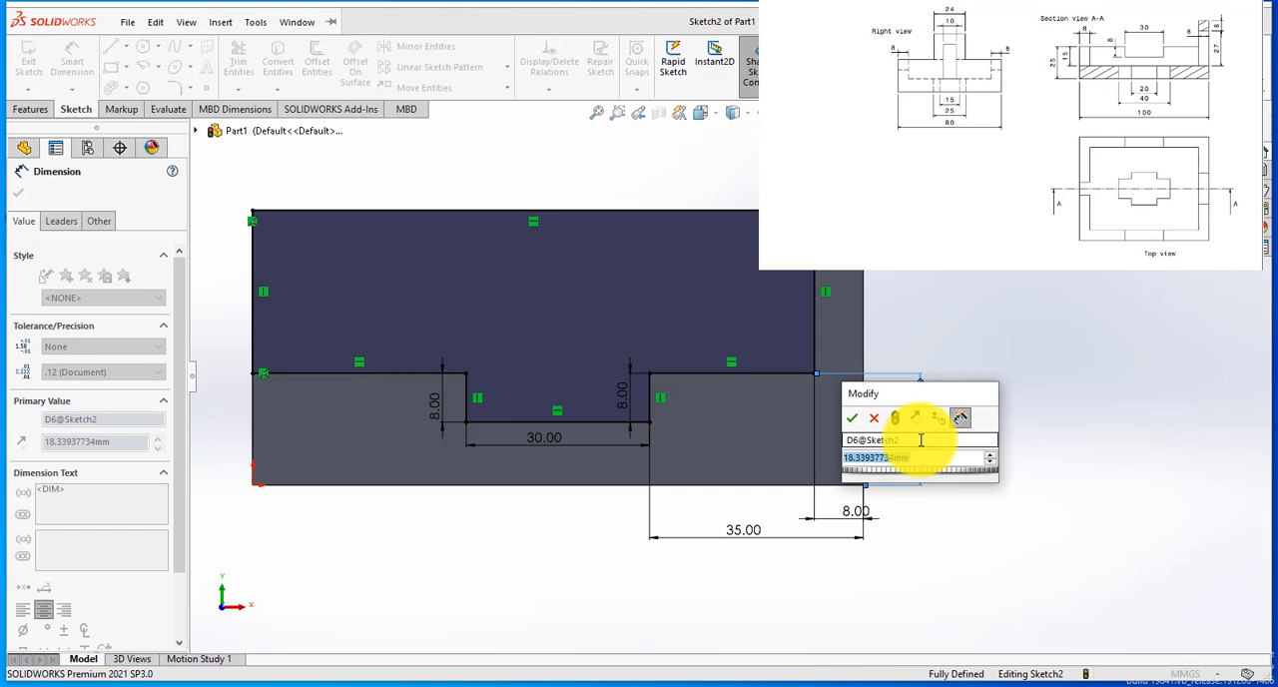
{"action": "type", "text": "25"}
{"action": "key", "text": "Return"}
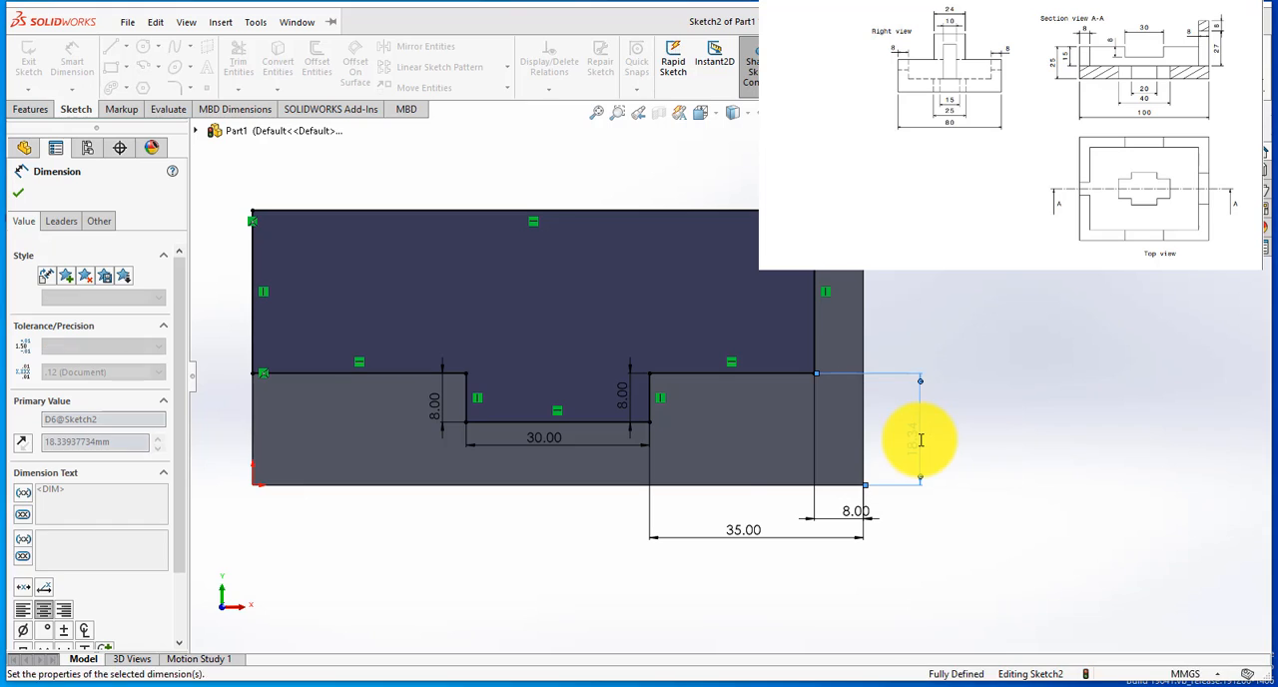
Step: Cut-extrude the stepped profile through the block with the Up To Surface end condition, ending at the opposite long side face
{"action": "scroll", "coordinate": [693, 497], "scroll_direction": "up", "scroll_amount": 2}
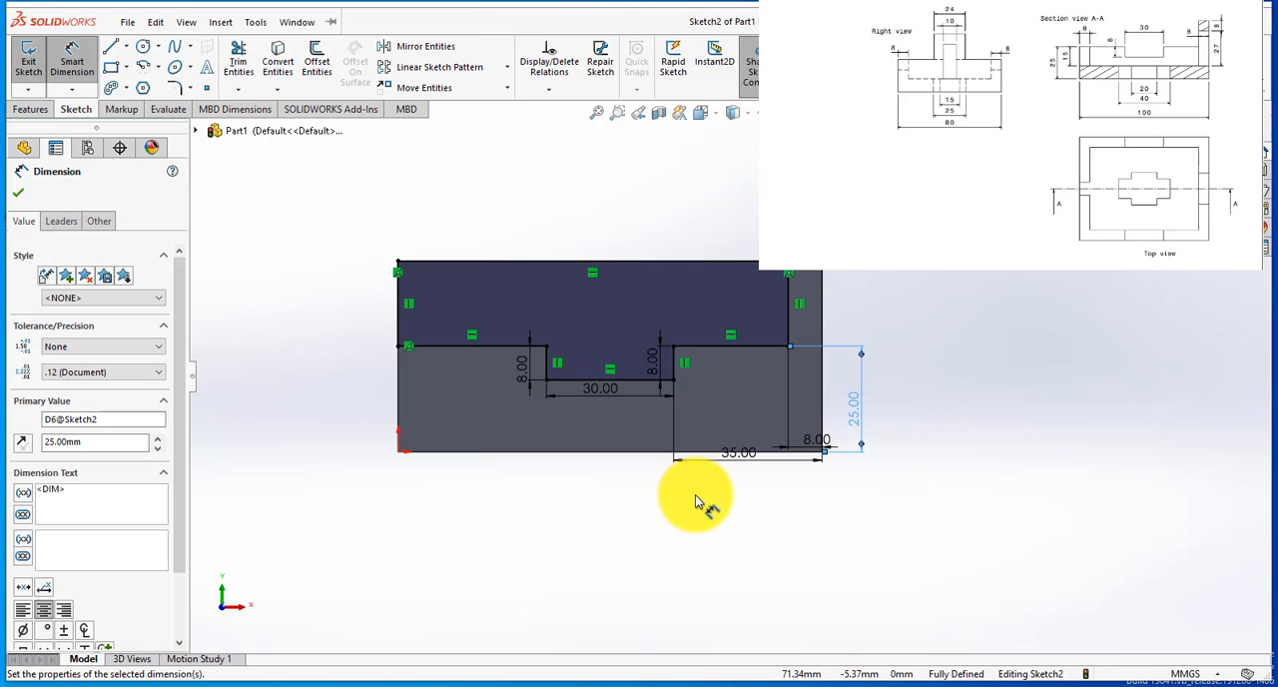
{"action": "scroll", "coordinate": [844, 307], "scroll_direction": "down", "scroll_amount": 1}
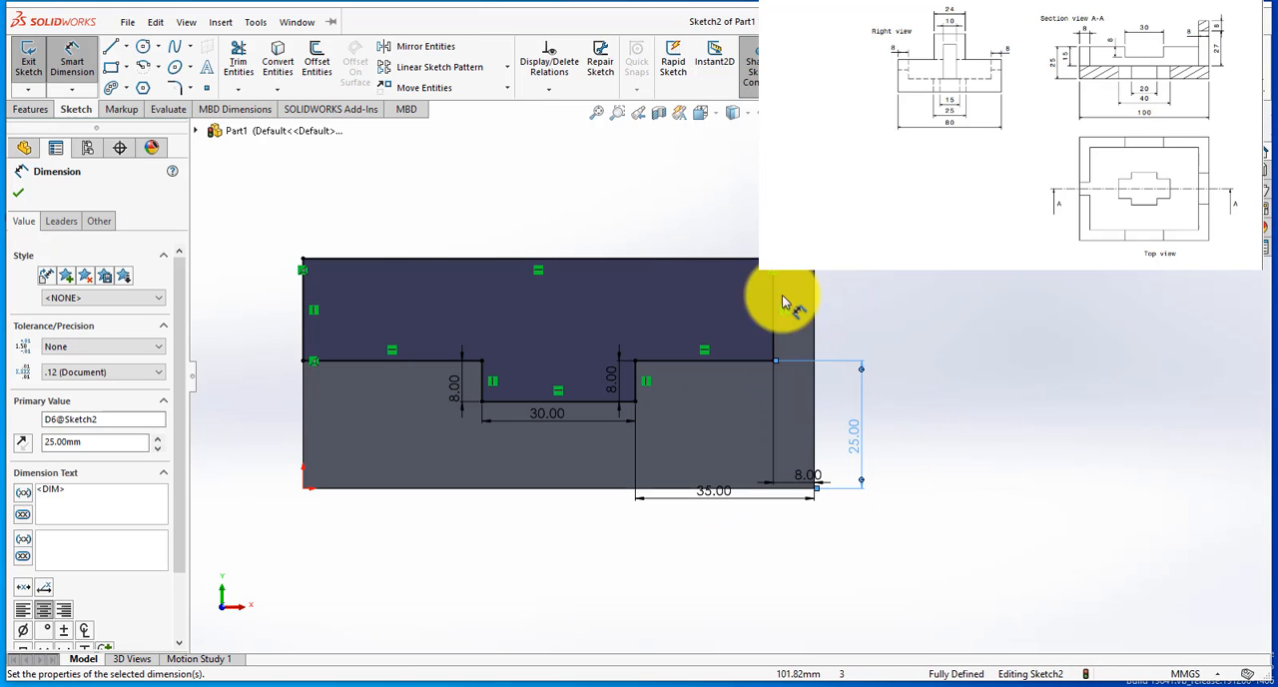
{"action": "left_click", "coordinate": [28, 109]}
{"action": "left_click", "coordinate": [241, 68]}
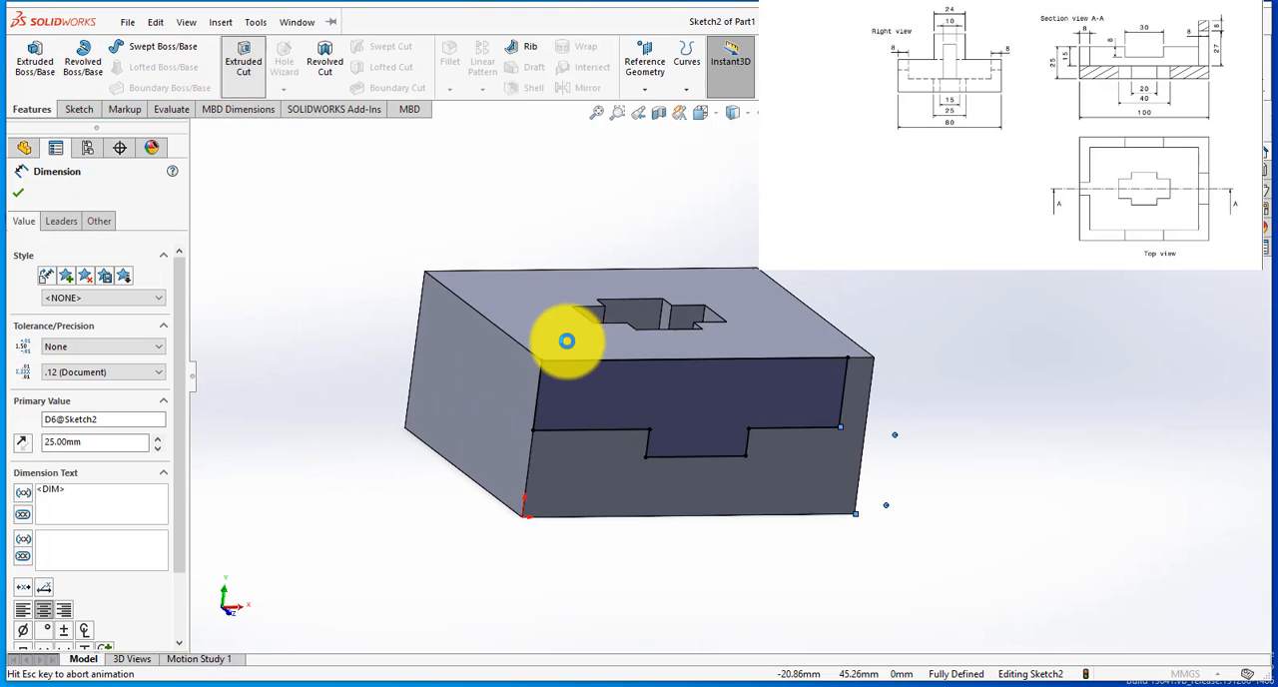
{"action": "middle_click_drag", "start_coordinate": [579, 365], "coordinate": [759, 309]}
{"action": "left_click", "coordinate": [85, 292]}
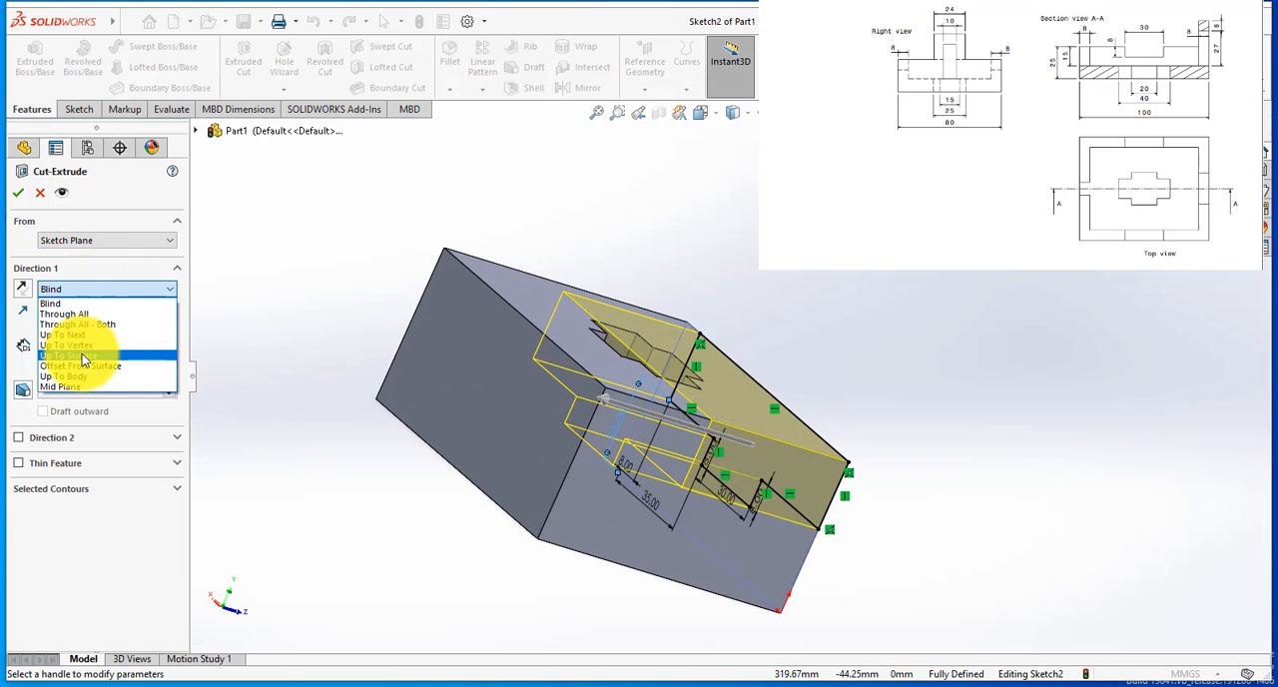
{"action": "left_click", "coordinate": [82, 354]}
{"action": "left_click", "coordinate": [486, 389]}
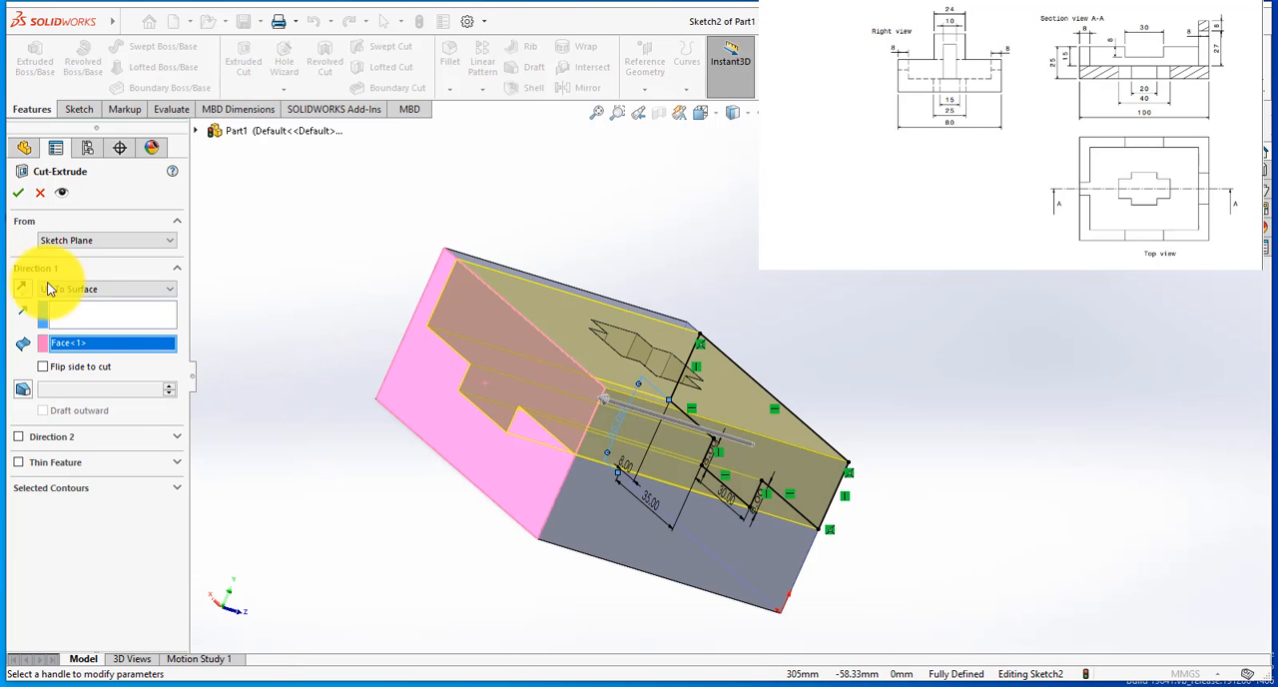
{"action": "left_click", "coordinate": [18, 191]}
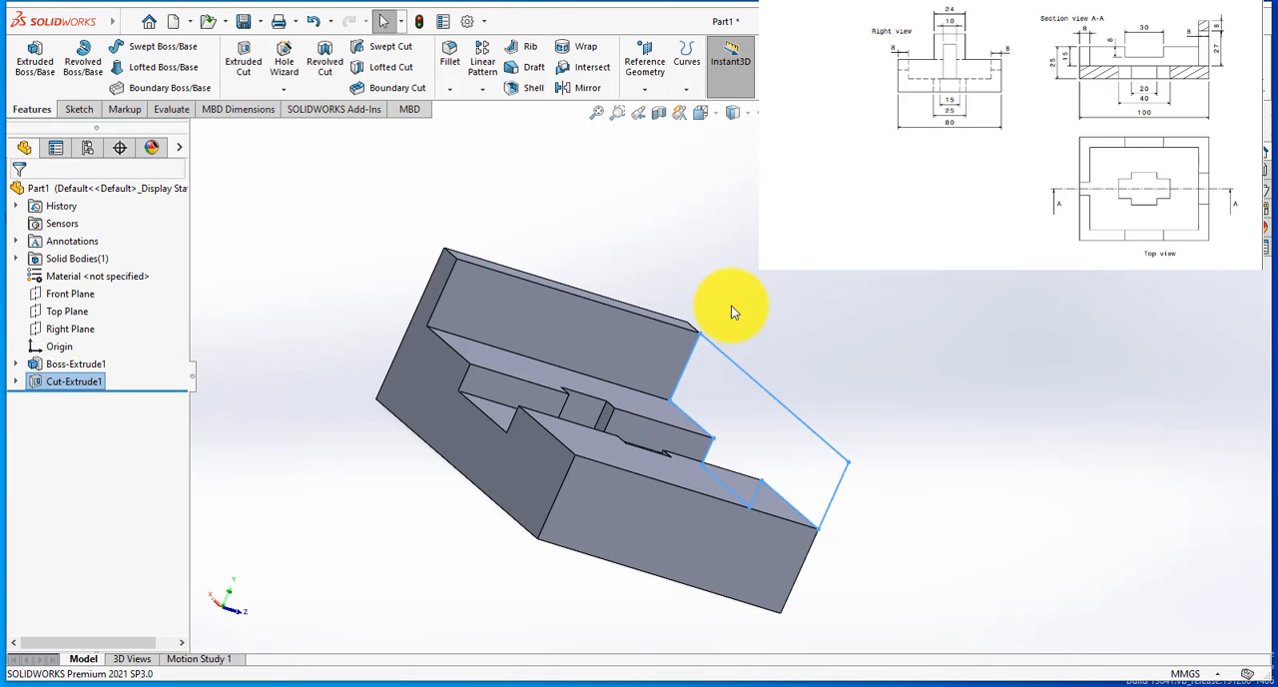
Step: Start a sketch on the low vertical end face opposite the tall wall
{"action": "scroll", "coordinate": [739, 322], "scroll_direction": "down", "scroll_amount": 3}
{"action": "left_click", "coordinate": [765, 386]}
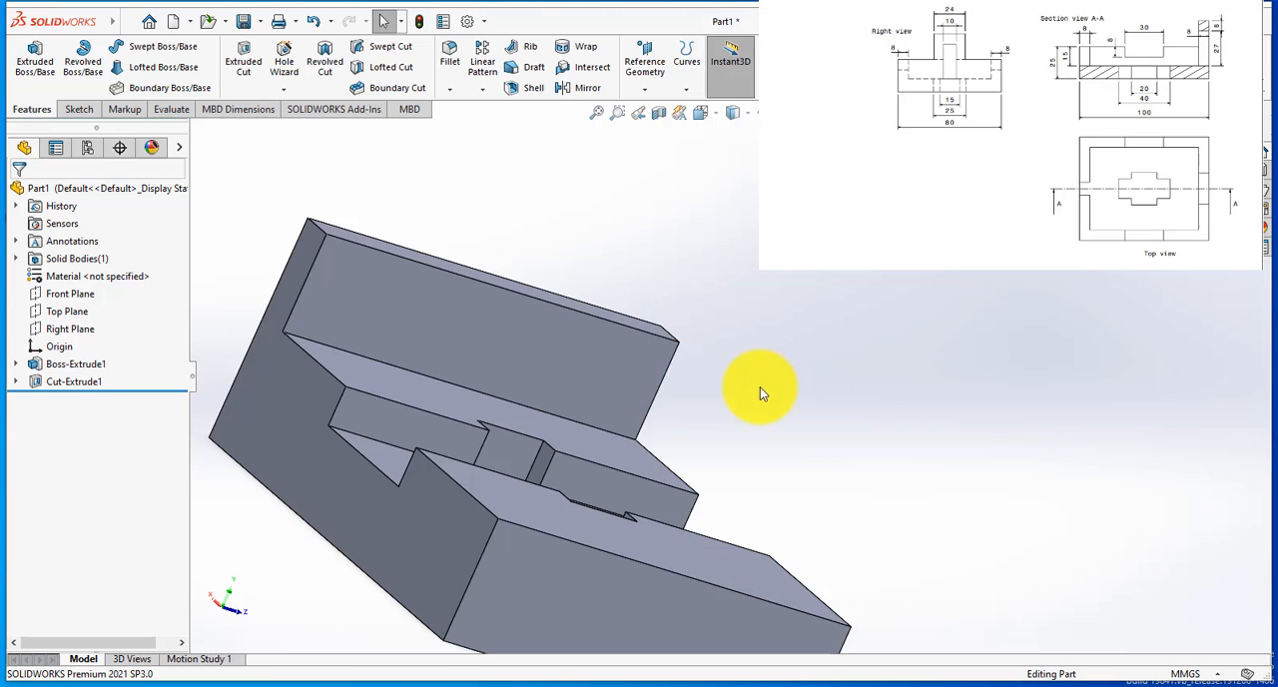
{"action": "middle_click_drag", "start_coordinate": [760, 387], "coordinate": [494, 393]}
{"action": "scroll", "coordinate": [493, 387], "scroll_direction": "up", "scroll_amount": 2}
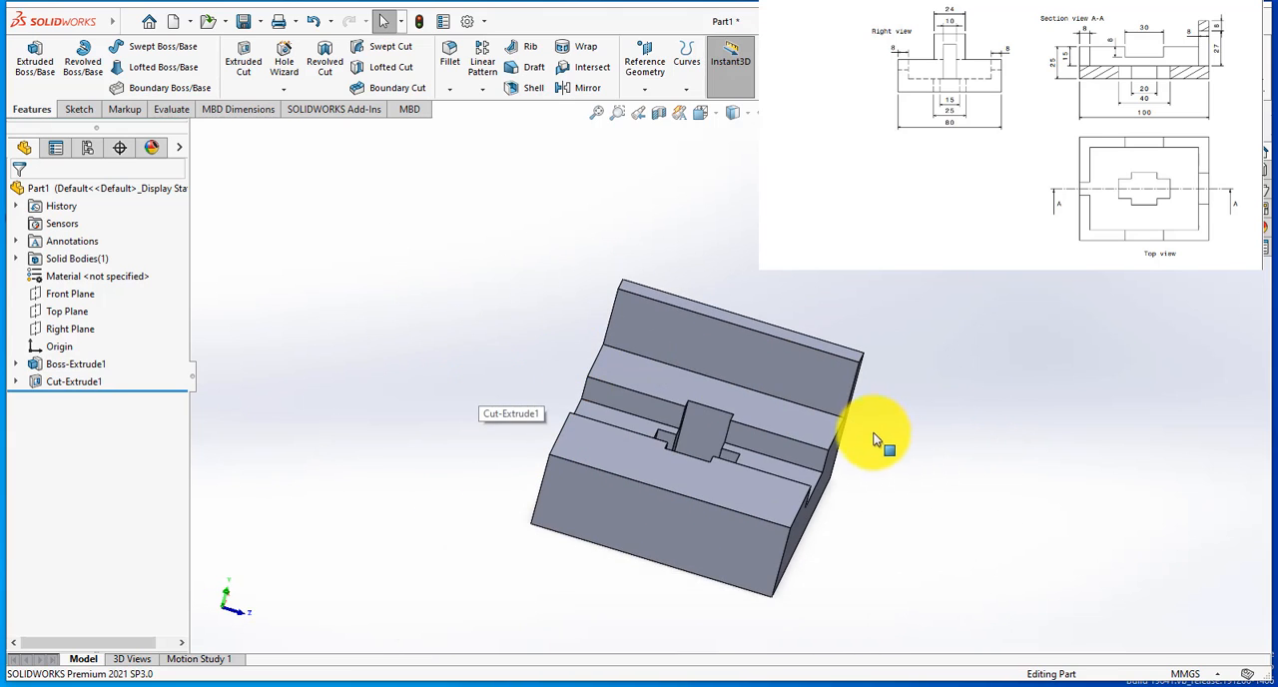
{"action": "scroll", "coordinate": [874, 442], "scroll_direction": "down", "scroll_amount": 3}
{"action": "middle_click_drag", "start_coordinate": [748, 456], "coordinate": [723, 412]}
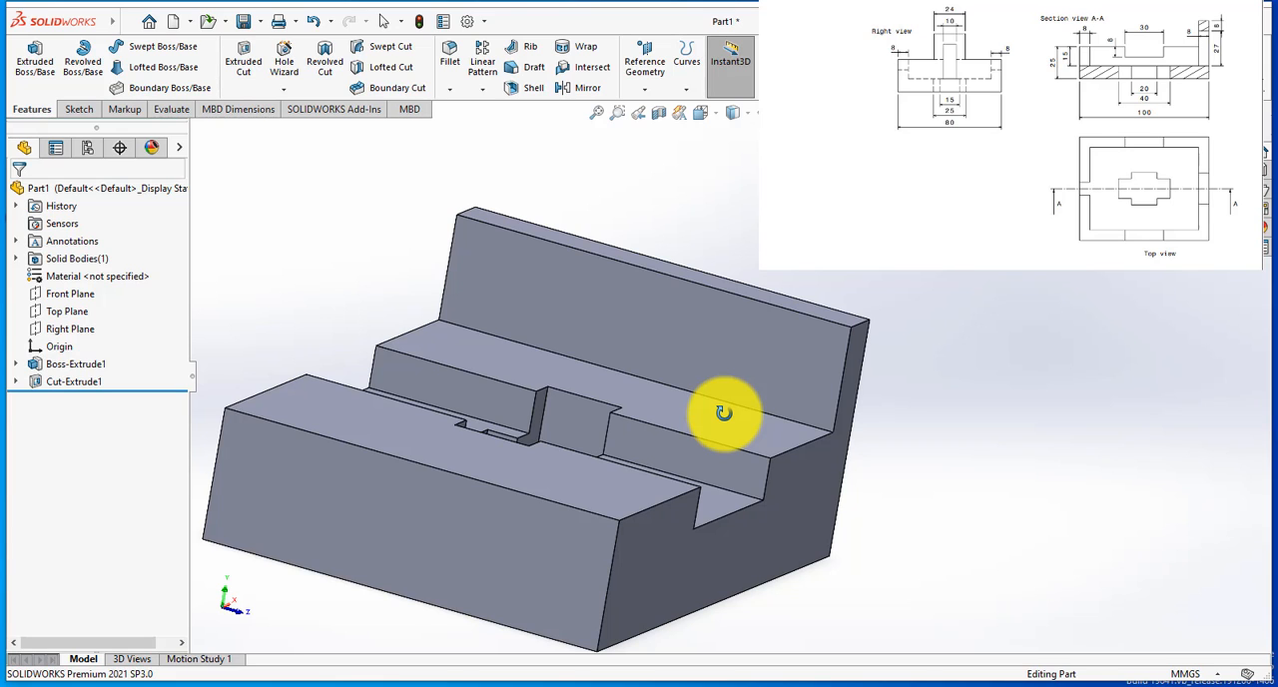
{"action": "middle_click_drag", "start_coordinate": [723, 413], "coordinate": [730, 406]}
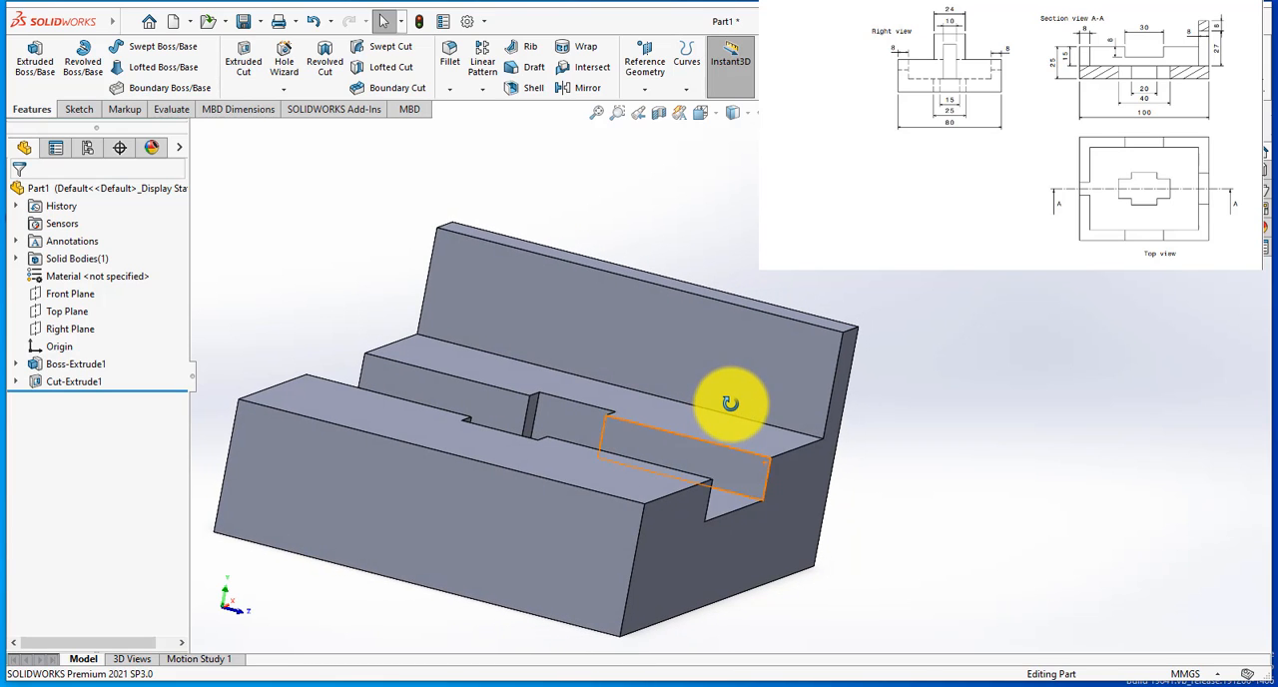
{"action": "left_click", "coordinate": [450, 516]}
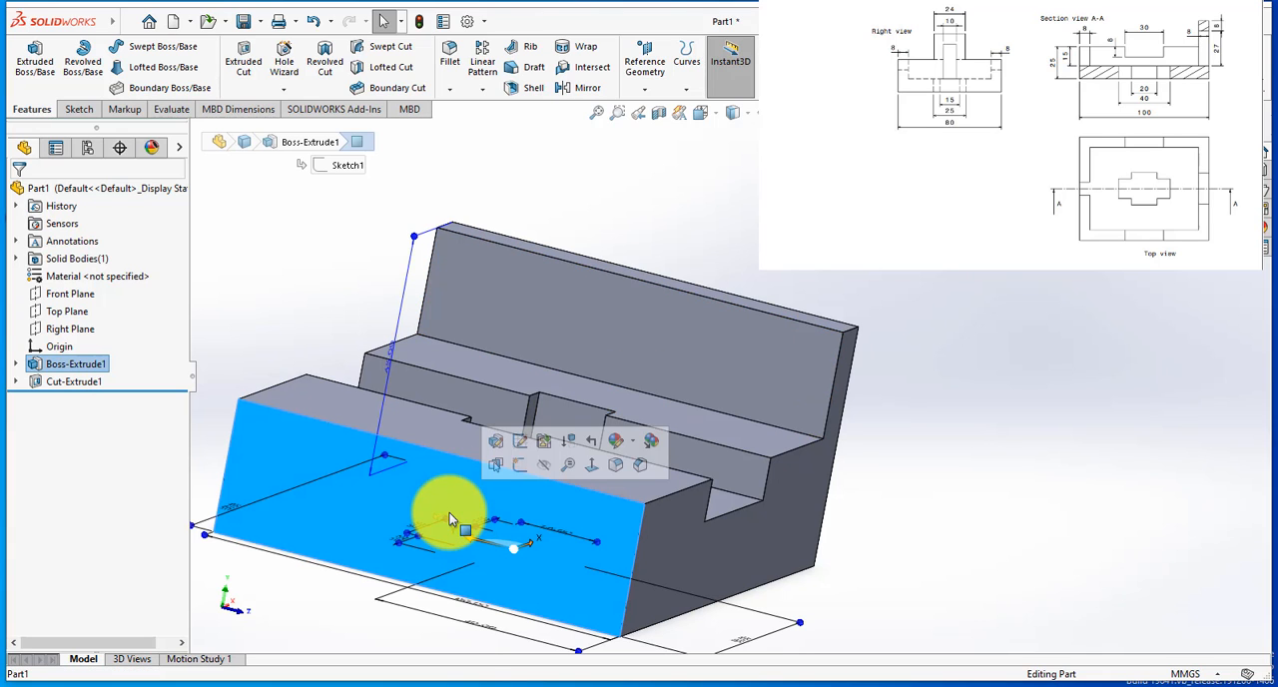
{"action": "left_click", "coordinate": [527, 466]}
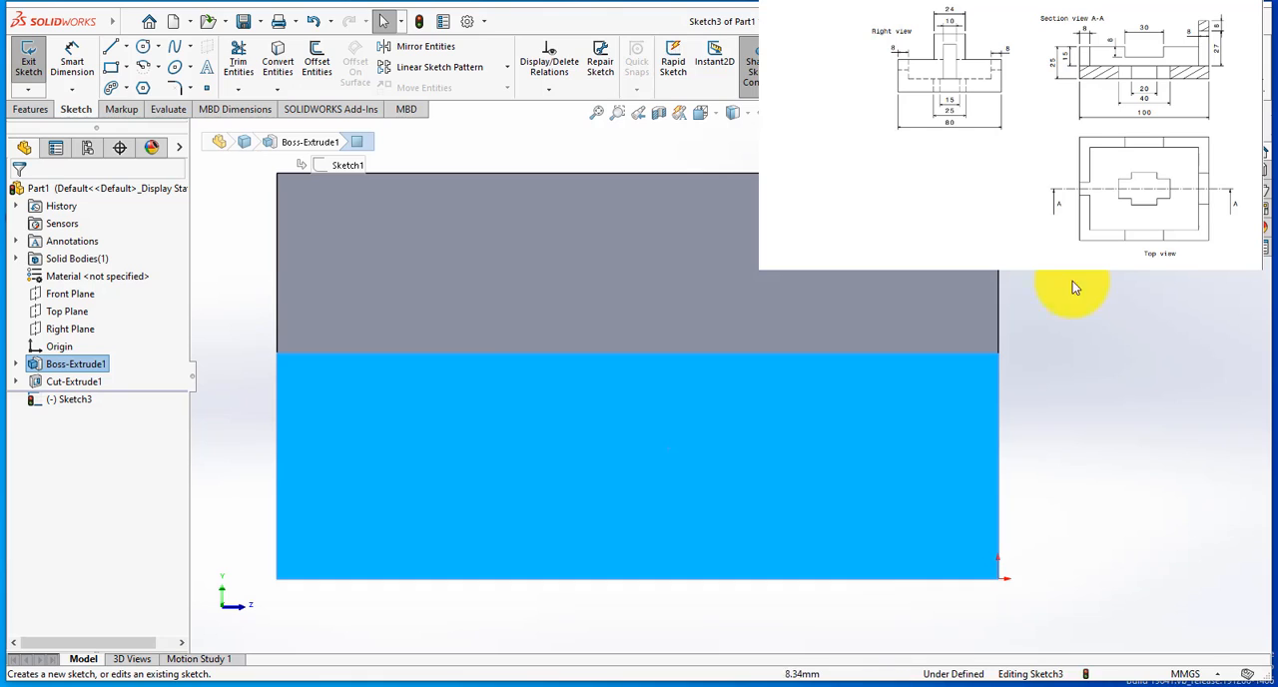
{"action": "left_click", "coordinate": [1079, 322]}
{"action": "key", "text": "f"}
{"action": "scroll", "coordinate": [1111, 290], "scroll_direction": "down", "scroll_amount": 1}
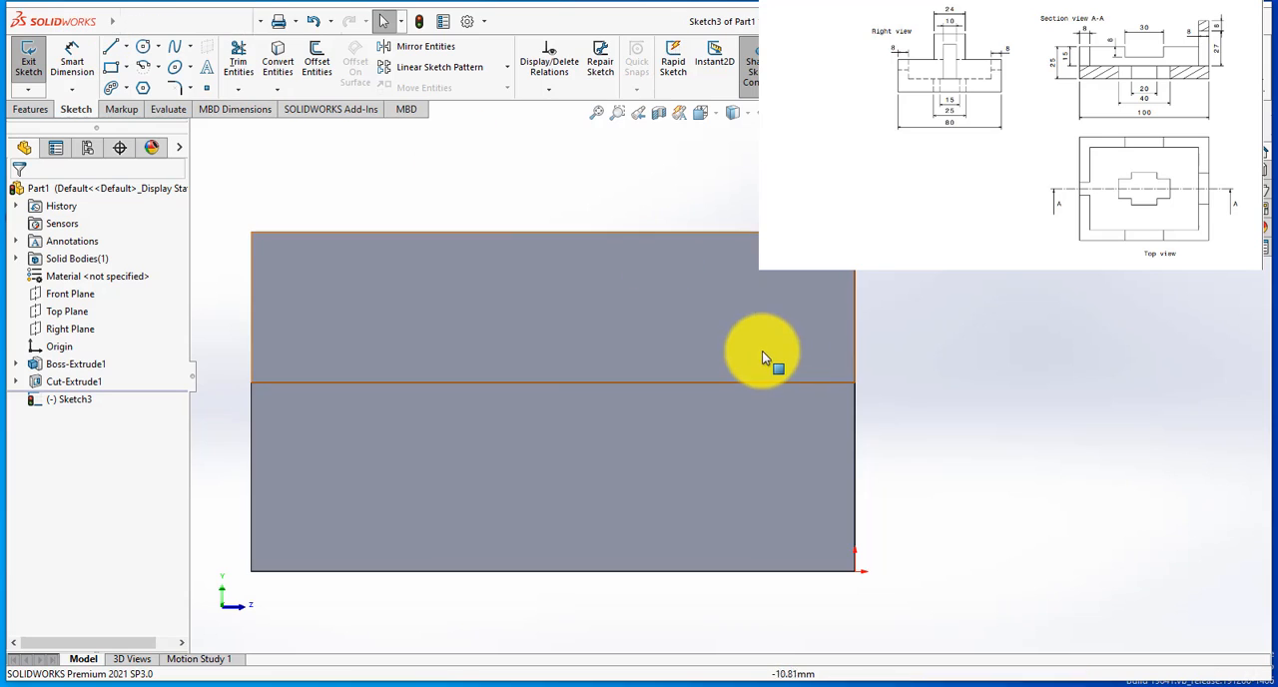
{"action": "scroll", "coordinate": [720, 345], "scroll_direction": "up", "scroll_amount": 1}
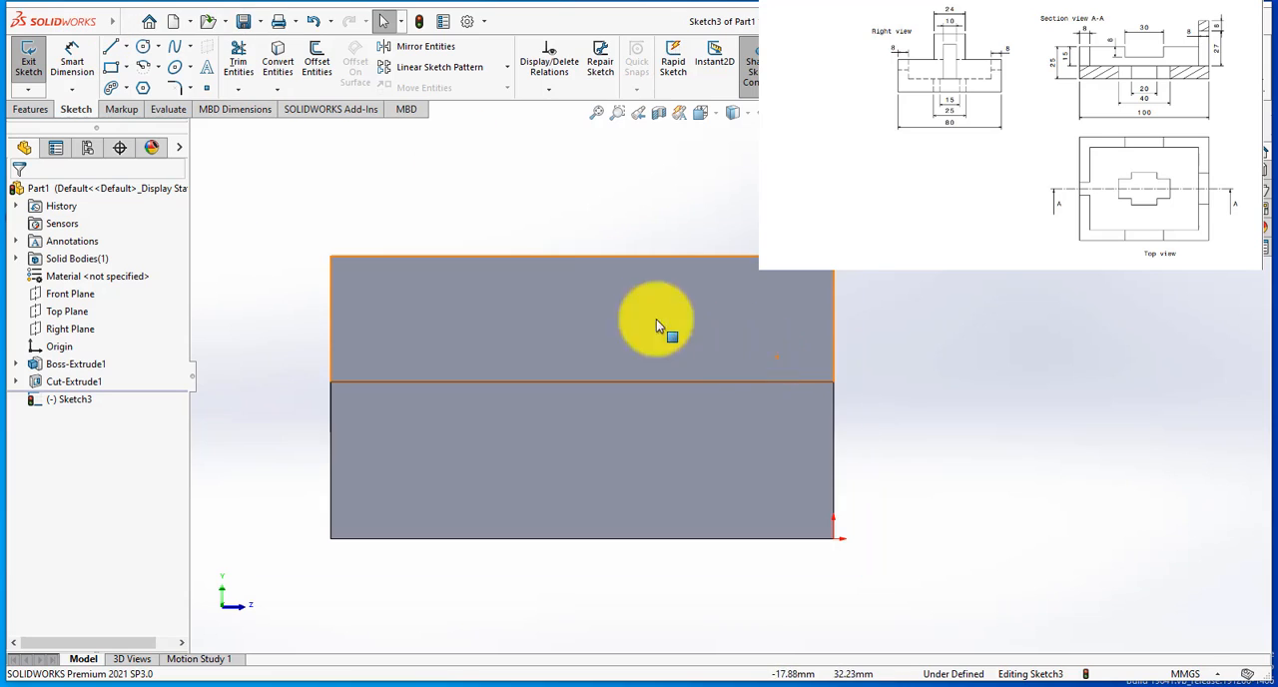
Step: Sketch two 20 mm tall rectangles in the upper corners, about 22 and 21 mm wide, and a central one about 10 by 29 mm
{"action": "left_click", "coordinate": [111, 47]}
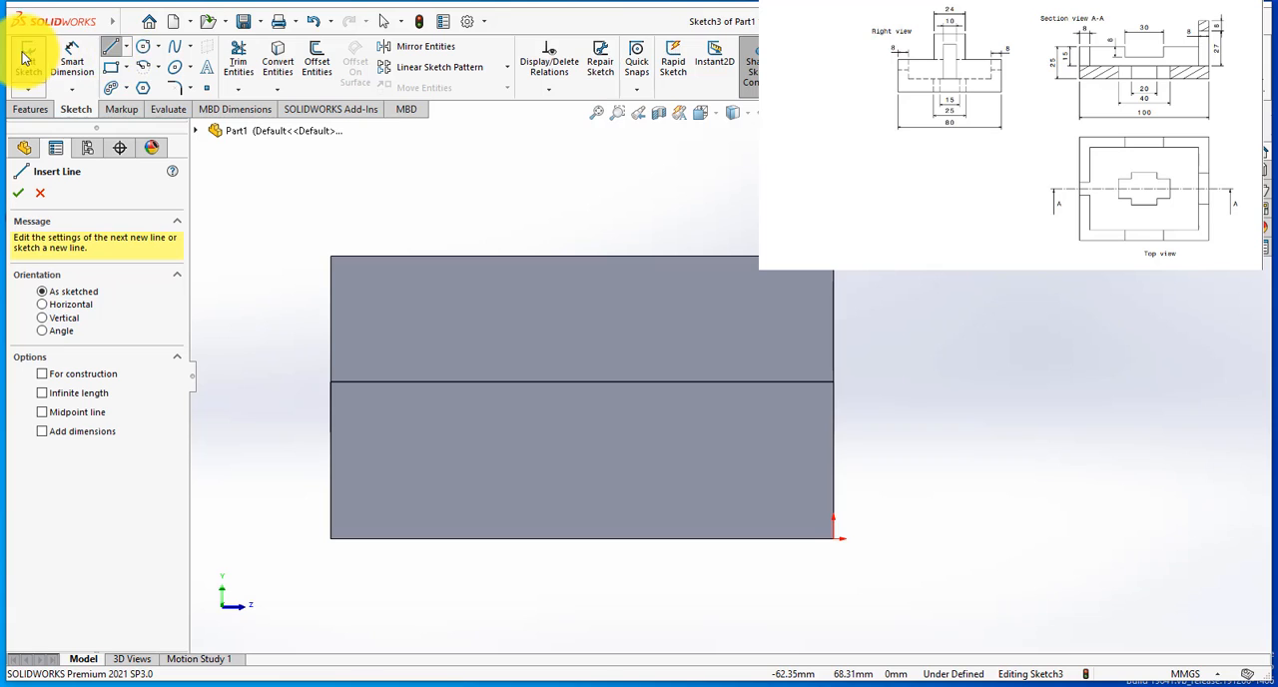
{"action": "left_click", "coordinate": [111, 67]}
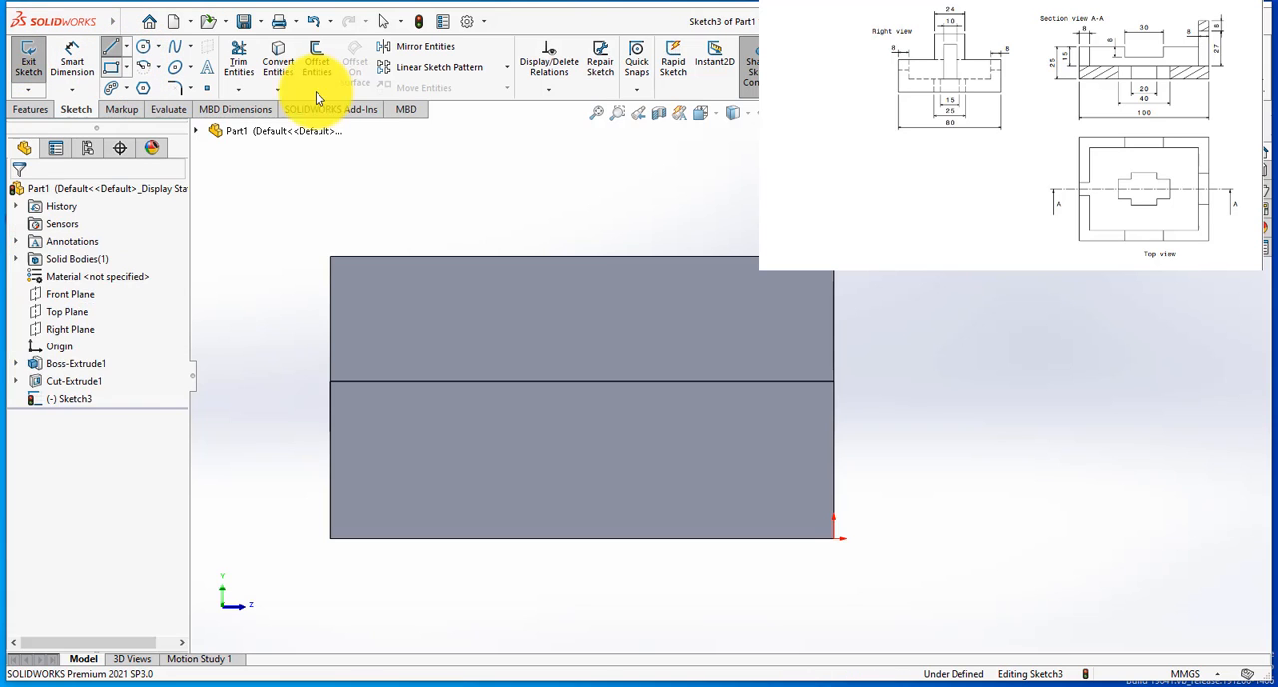
{"action": "left_click", "coordinate": [837, 274]}
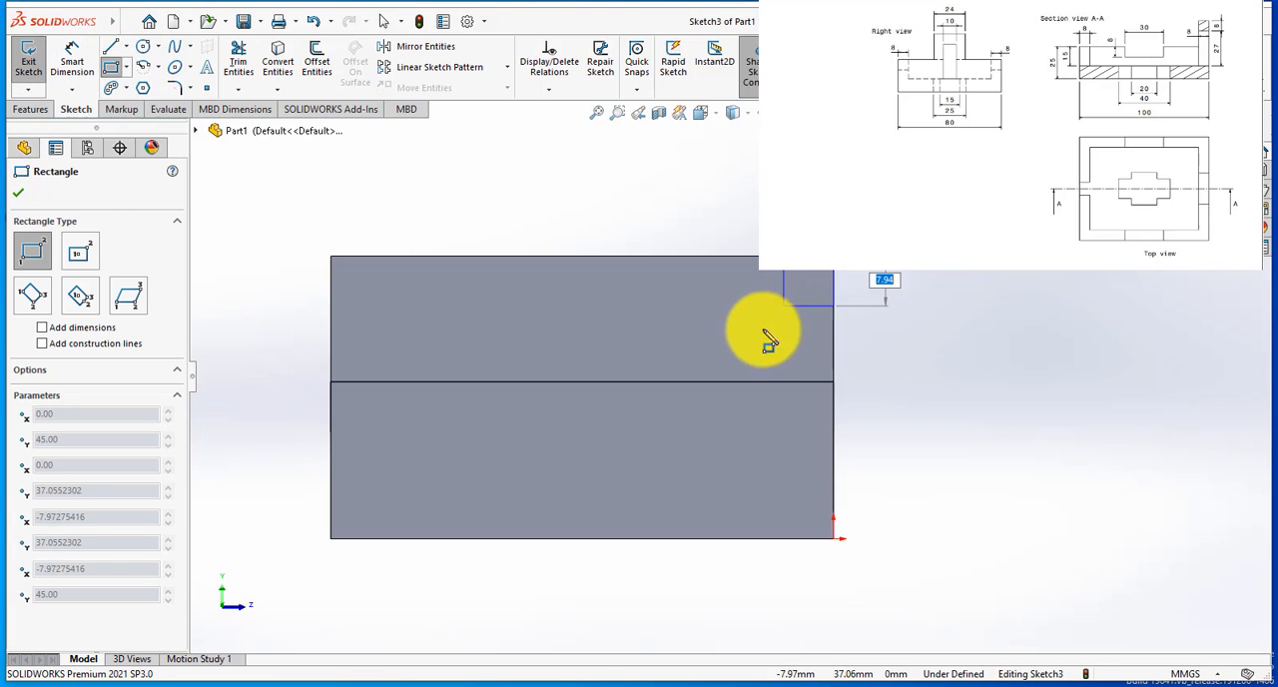
{"action": "left_click", "coordinate": [695, 382]}
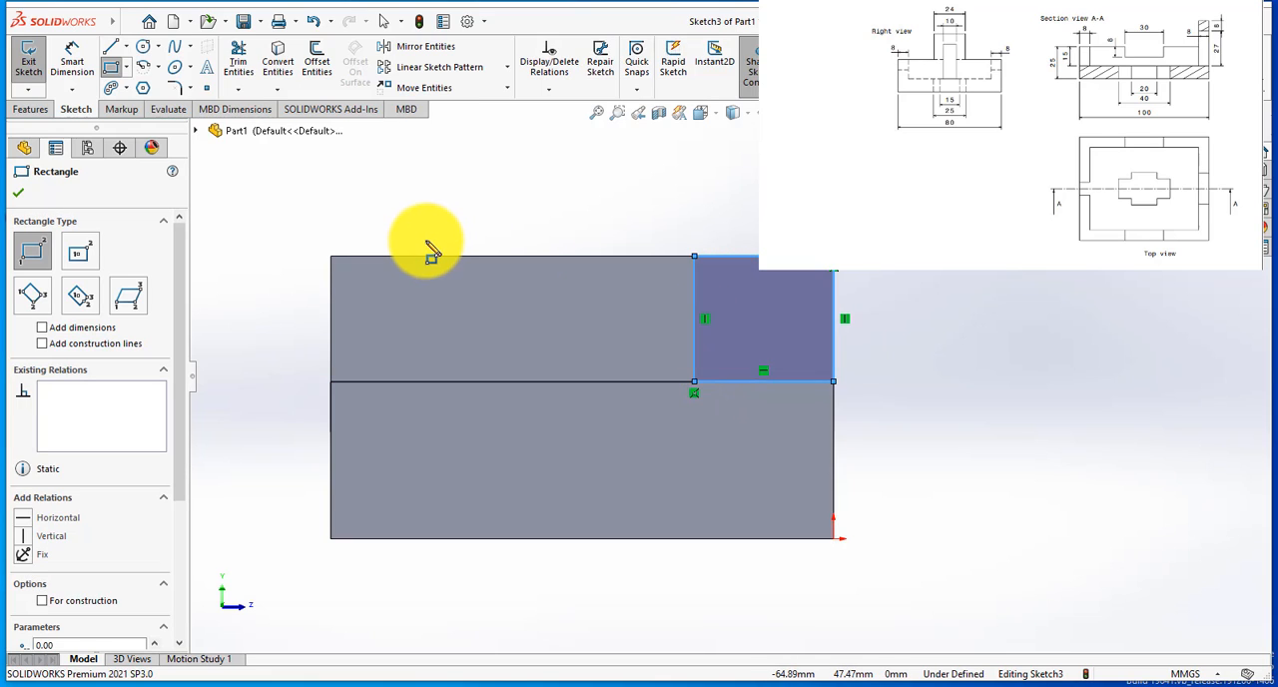
{"action": "left_click", "coordinate": [331, 257]}
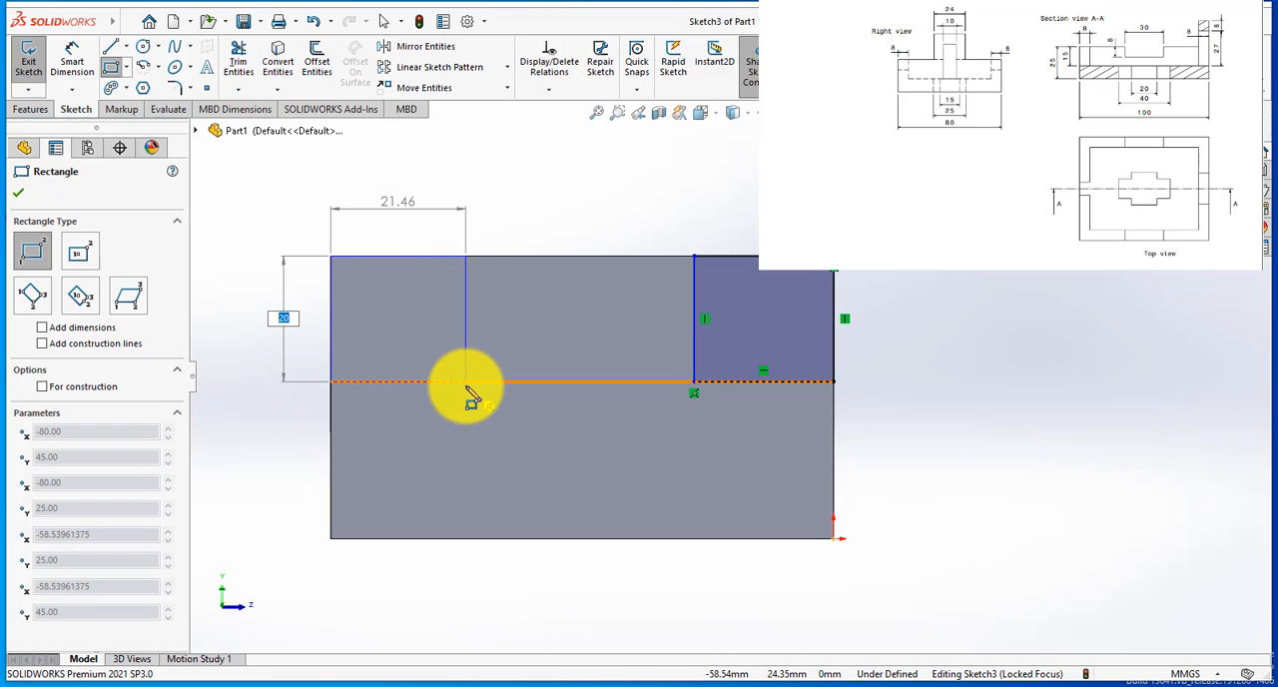
{"action": "left_click", "coordinate": [466, 382]}
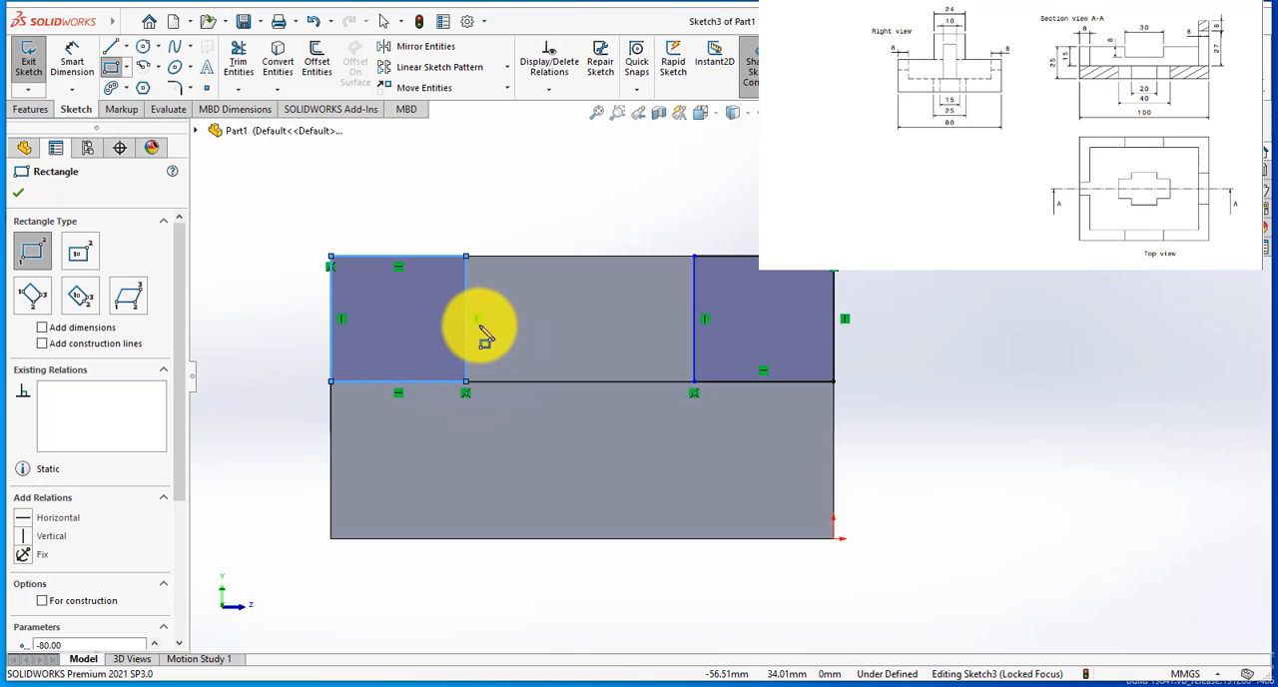
{"action": "left_click", "coordinate": [554, 273]}
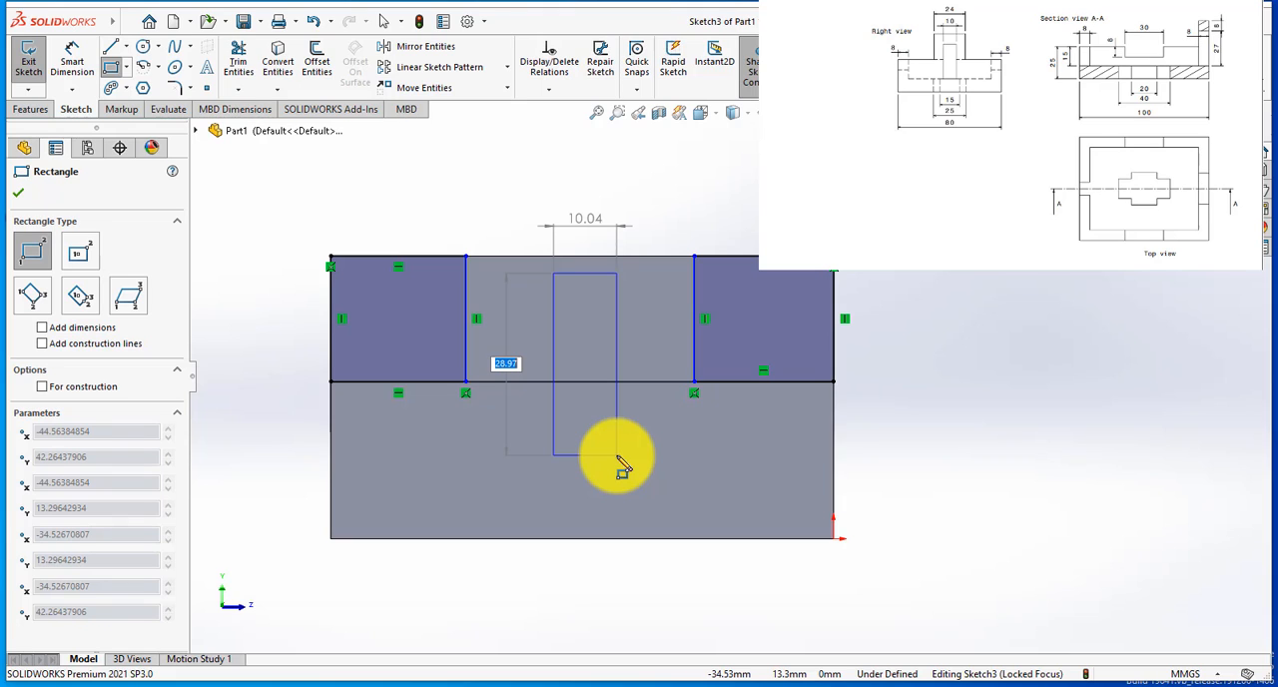
{"action": "left_click", "coordinate": [616, 455]}
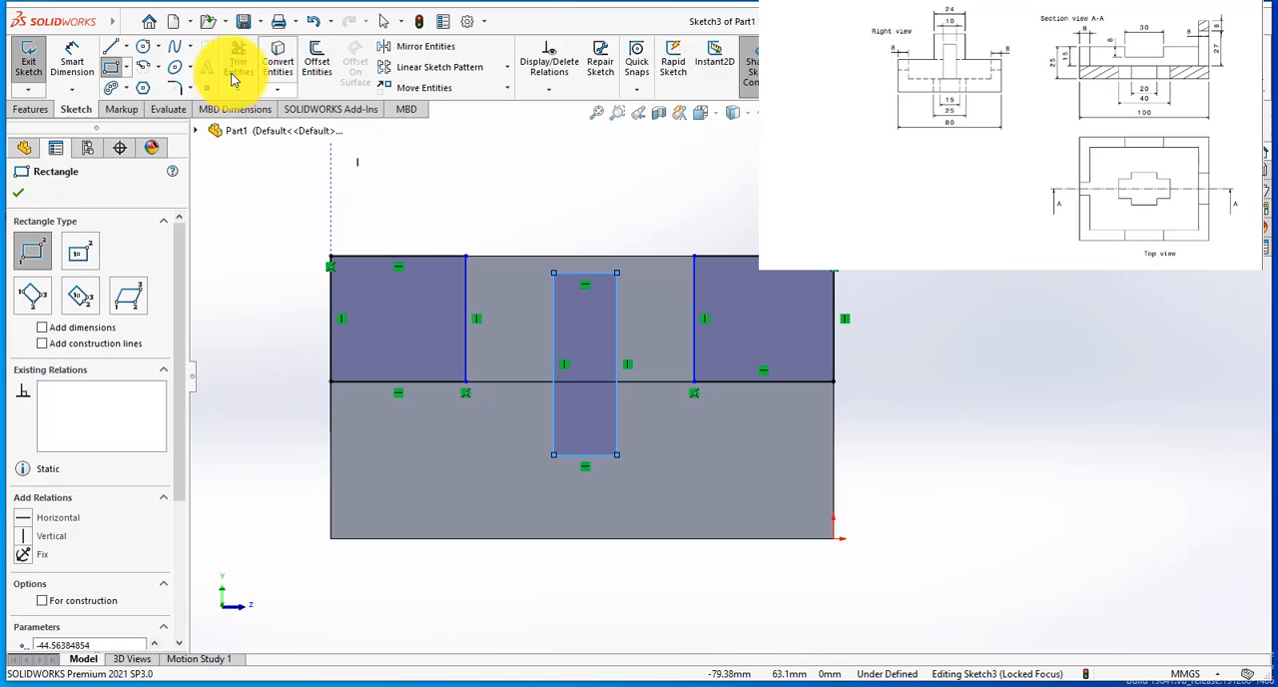
Step: Dimension the right corner rectangle's top line to a width of 28 mm
{"action": "left_click", "coordinate": [86, 68]}
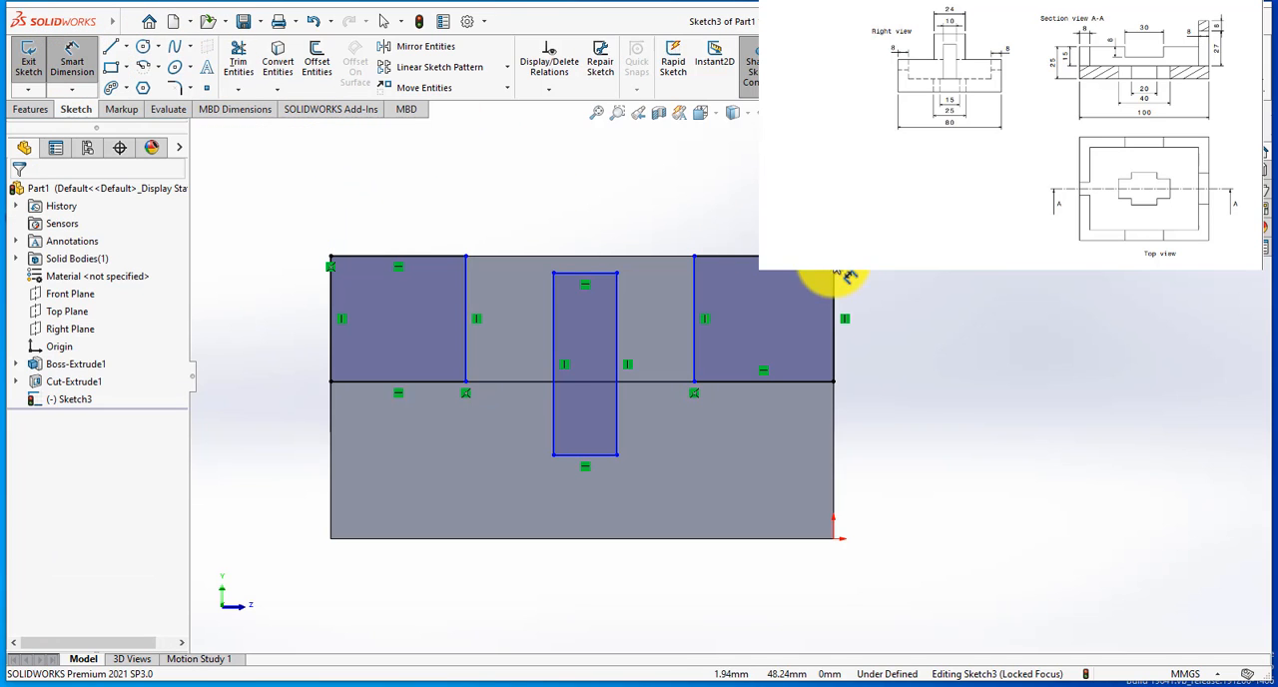
{"action": "left_click", "coordinate": [769, 257]}
{"action": "left_click", "coordinate": [774, 230]}
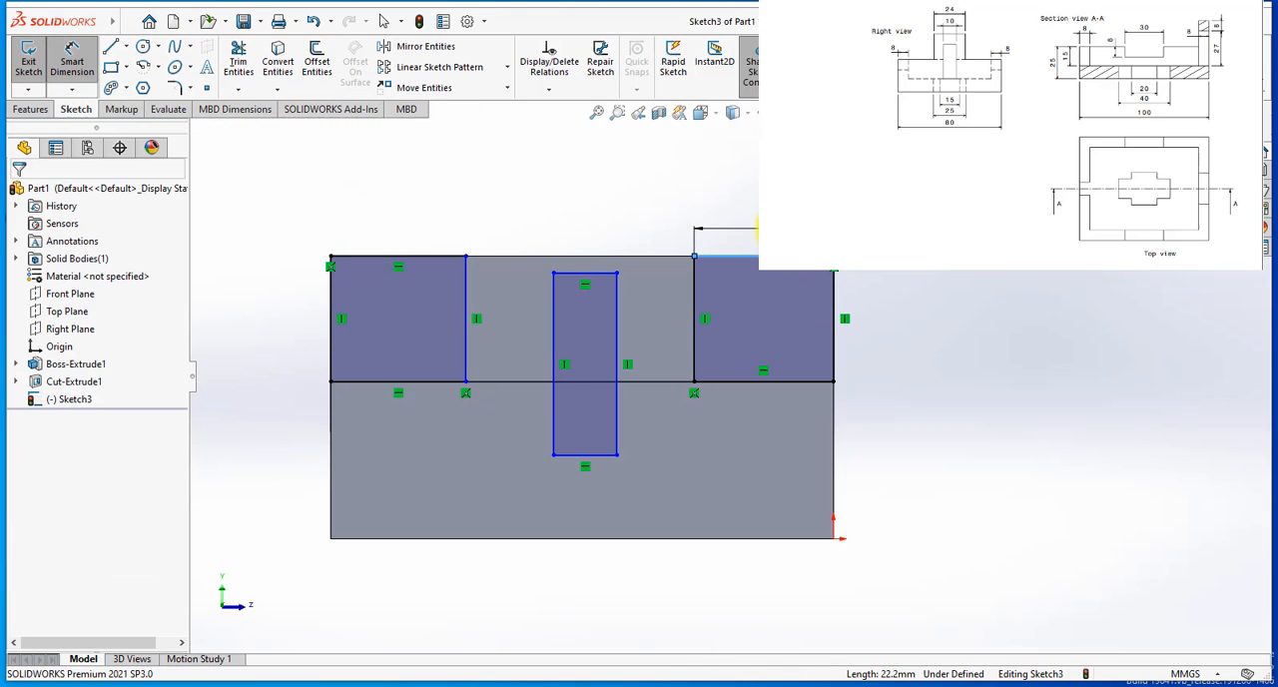
{"action": "type", "text": "28"}
{"action": "key", "text": "Return"}
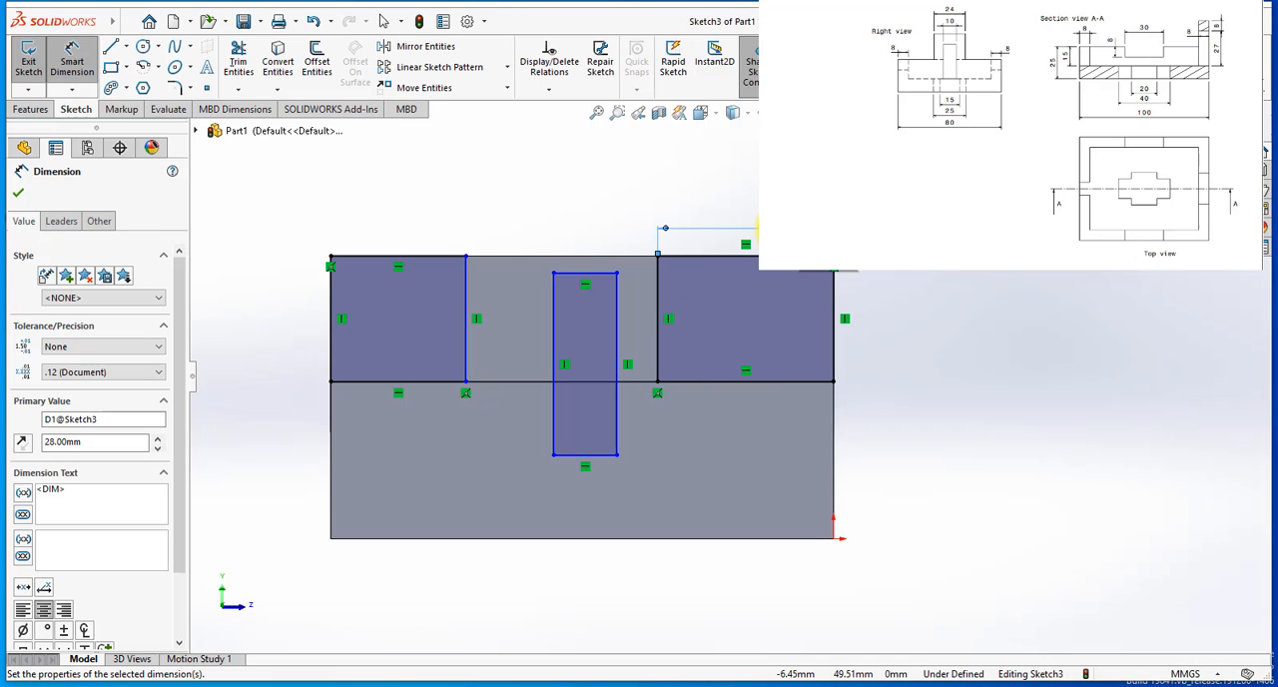
{"action": "left_click", "coordinate": [836, 303]}
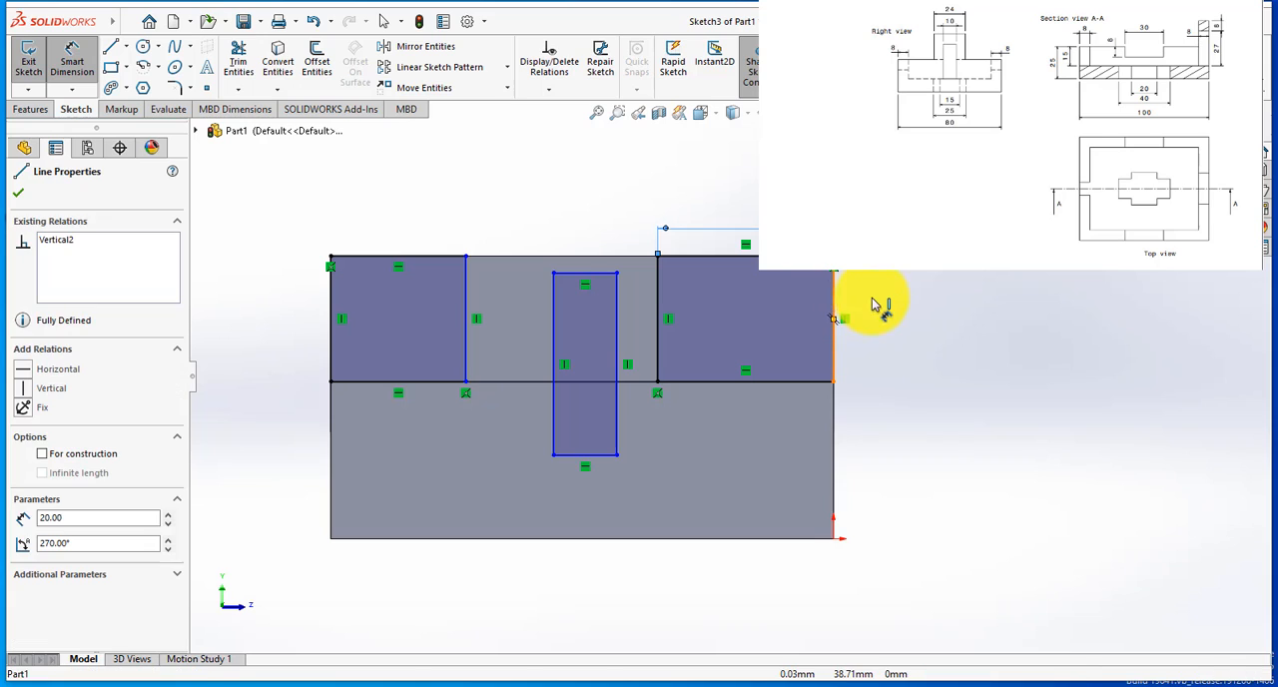
{"action": "left_click", "coordinate": [884, 308]}
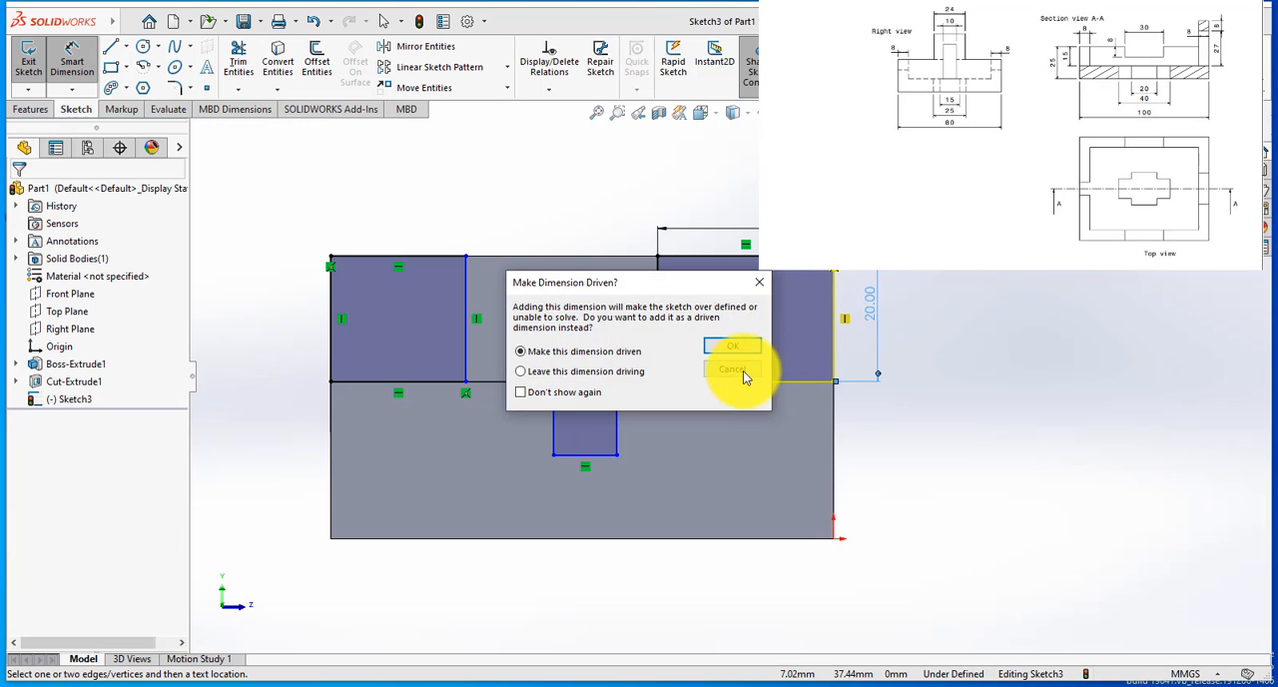
{"action": "left_click", "coordinate": [744, 377]}
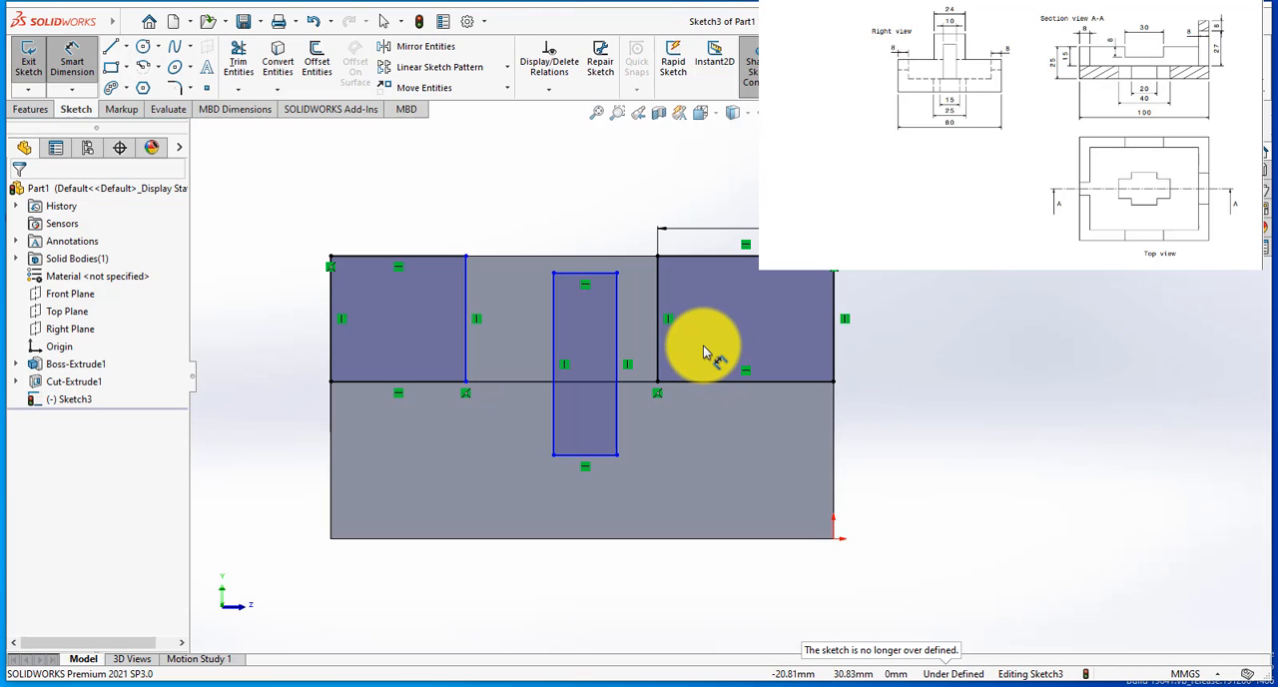
Step: Dimension the left corner rectangle's top line to a width of 28 mm
{"action": "left_click", "coordinate": [418, 249]}
{"action": "left_click", "coordinate": [419, 234]}
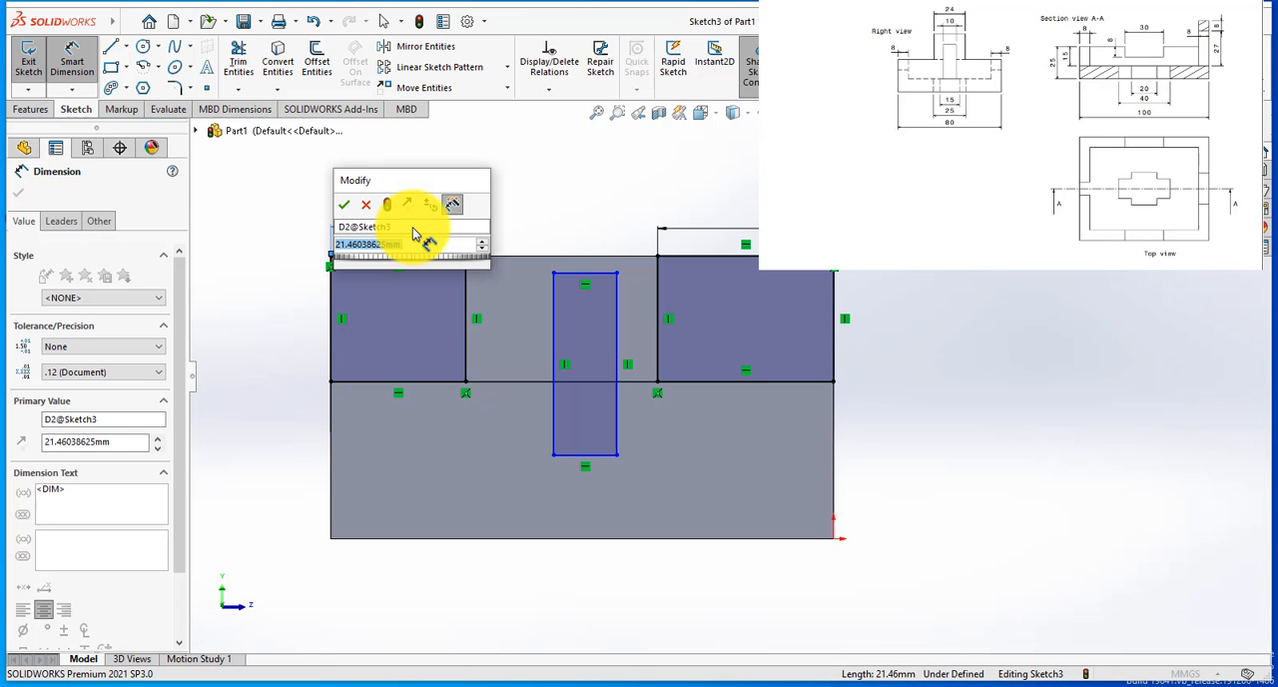
{"action": "type", "text": "28"}
{"action": "key", "text": "Return"}
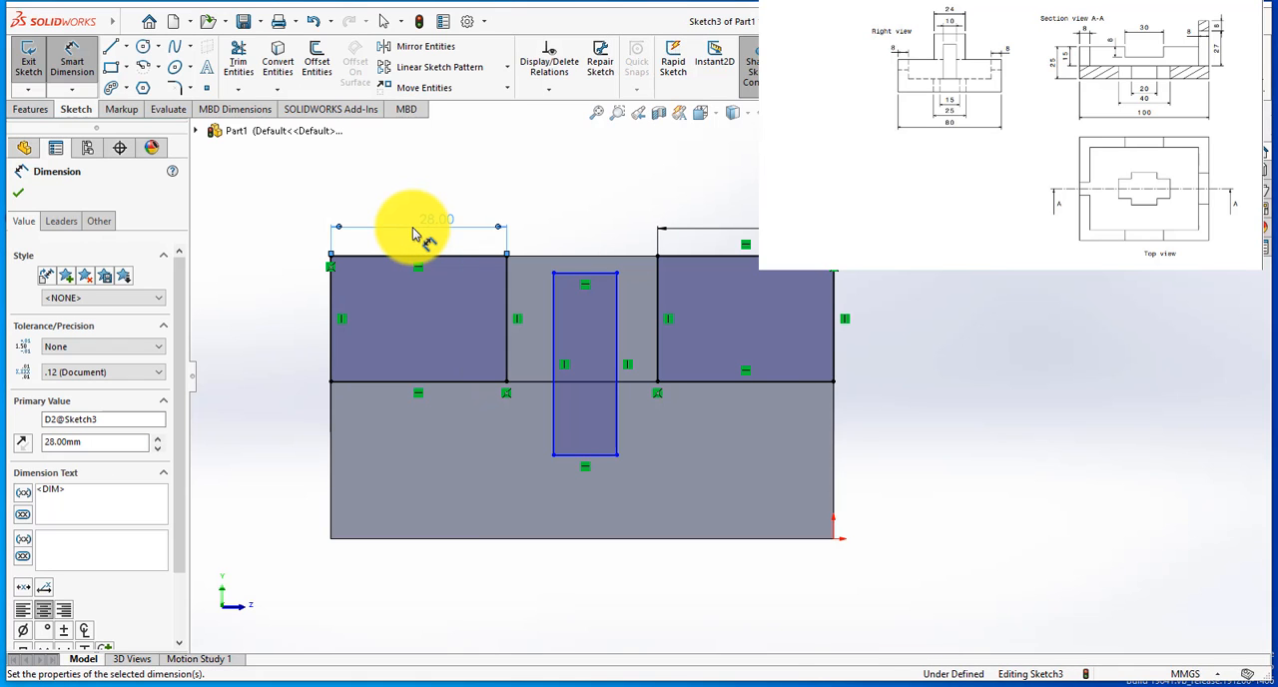
Step: Dimension the central rectangle's top line at 8 mm below the wall's top edge and its width at 10 mm
{"action": "left_click", "coordinate": [601, 273]}
{"action": "left_click", "coordinate": [596, 257]}
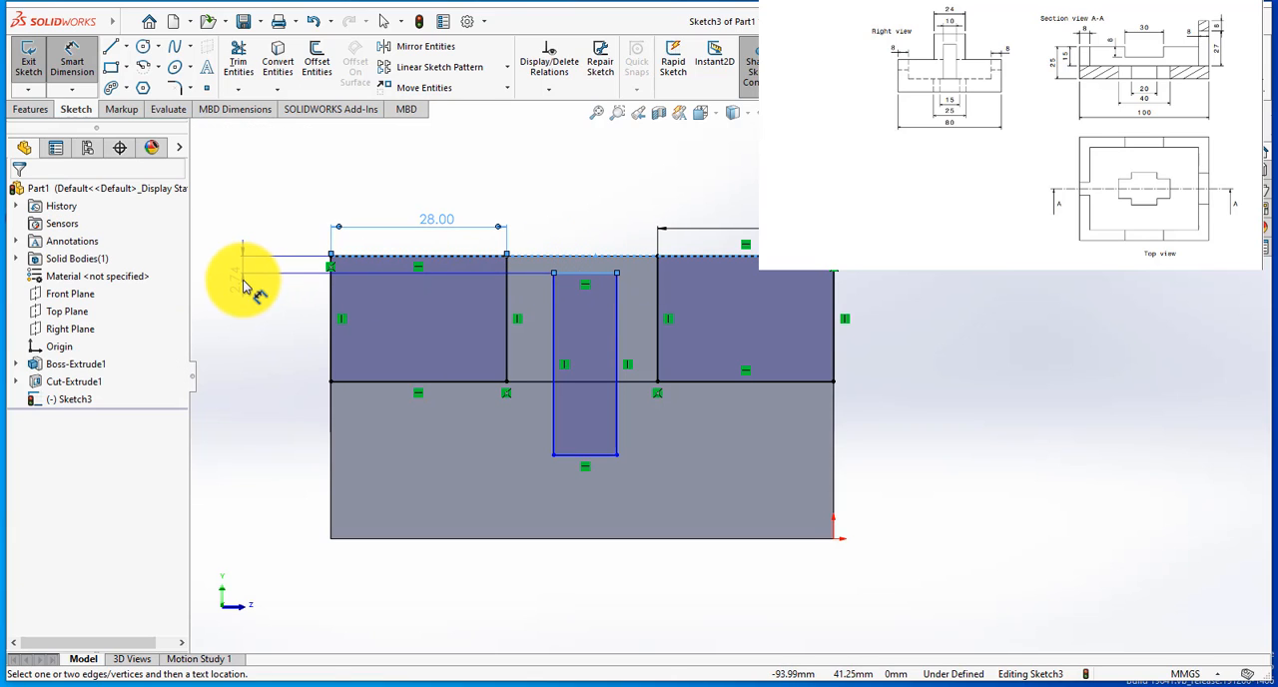
{"action": "left_click", "coordinate": [245, 284]}
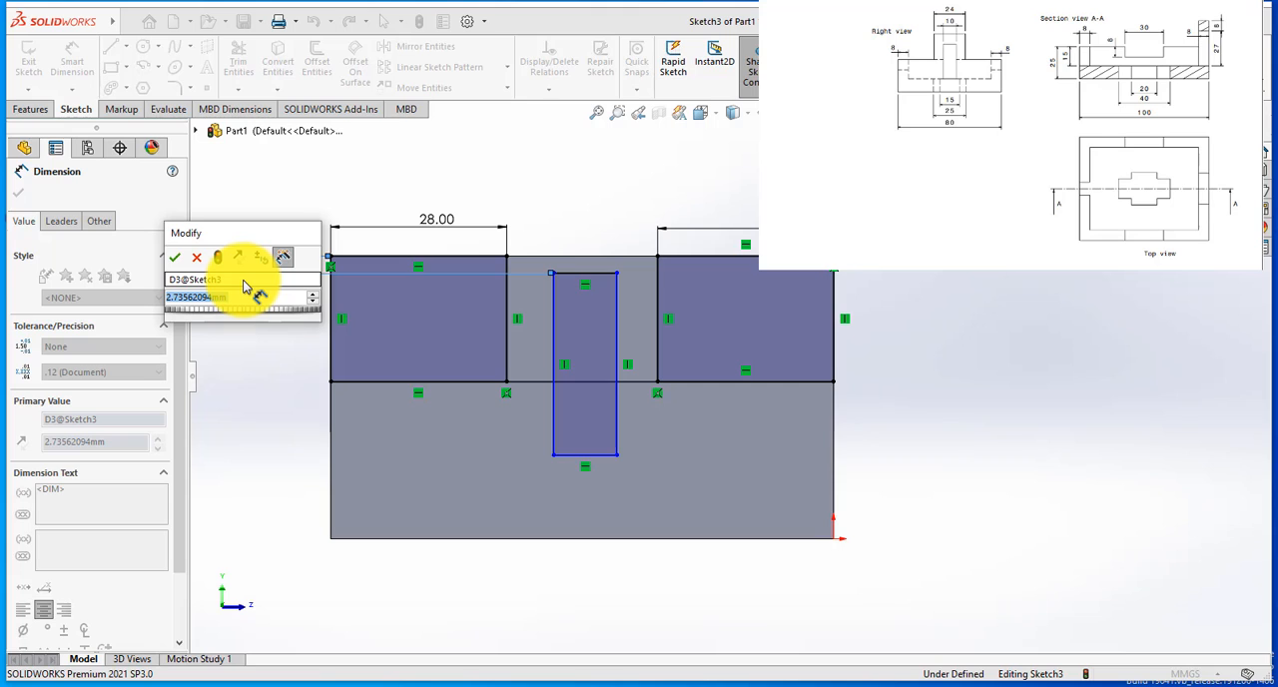
{"action": "type", "text": "8"}
{"action": "key", "text": "Return"}
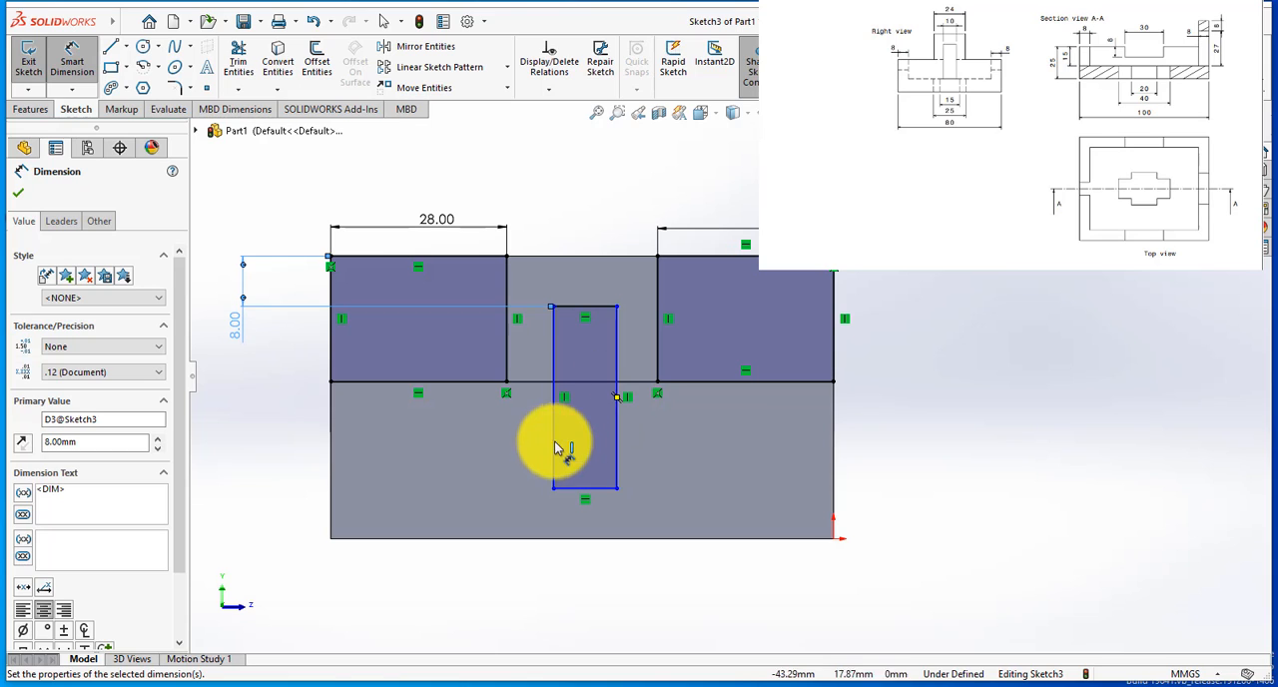
{"action": "left_click", "coordinate": [585, 306]}
{"action": "left_click", "coordinate": [587, 286]}
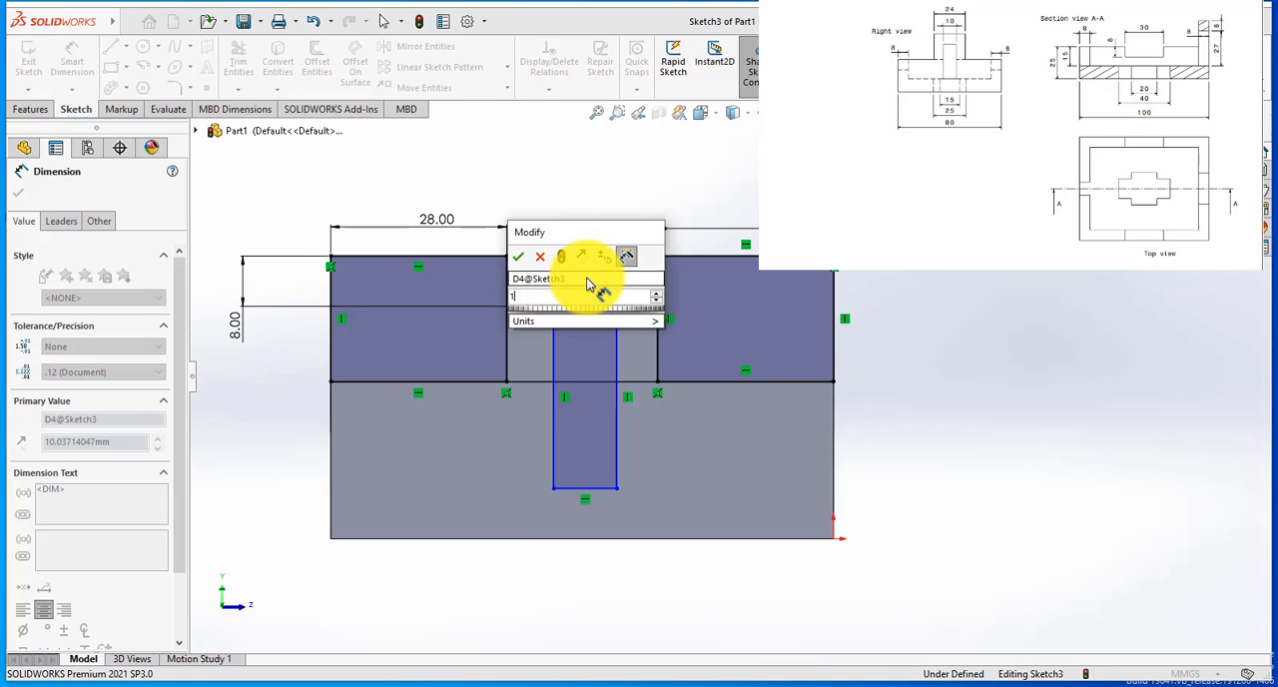
{"action": "type", "text": "10"}
{"action": "key", "text": "Return"}
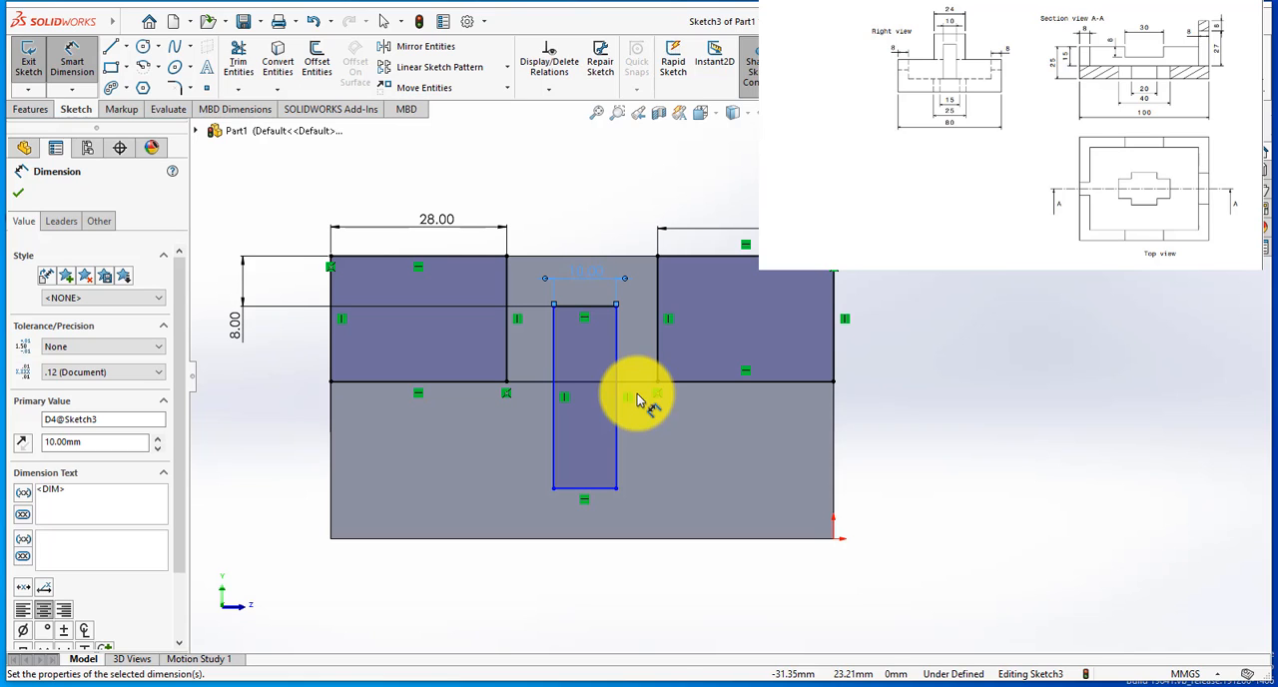
Step: Dimension the central rectangle's right side at 35 mm from the block's right edge
{"action": "left_click", "coordinate": [620, 452]}
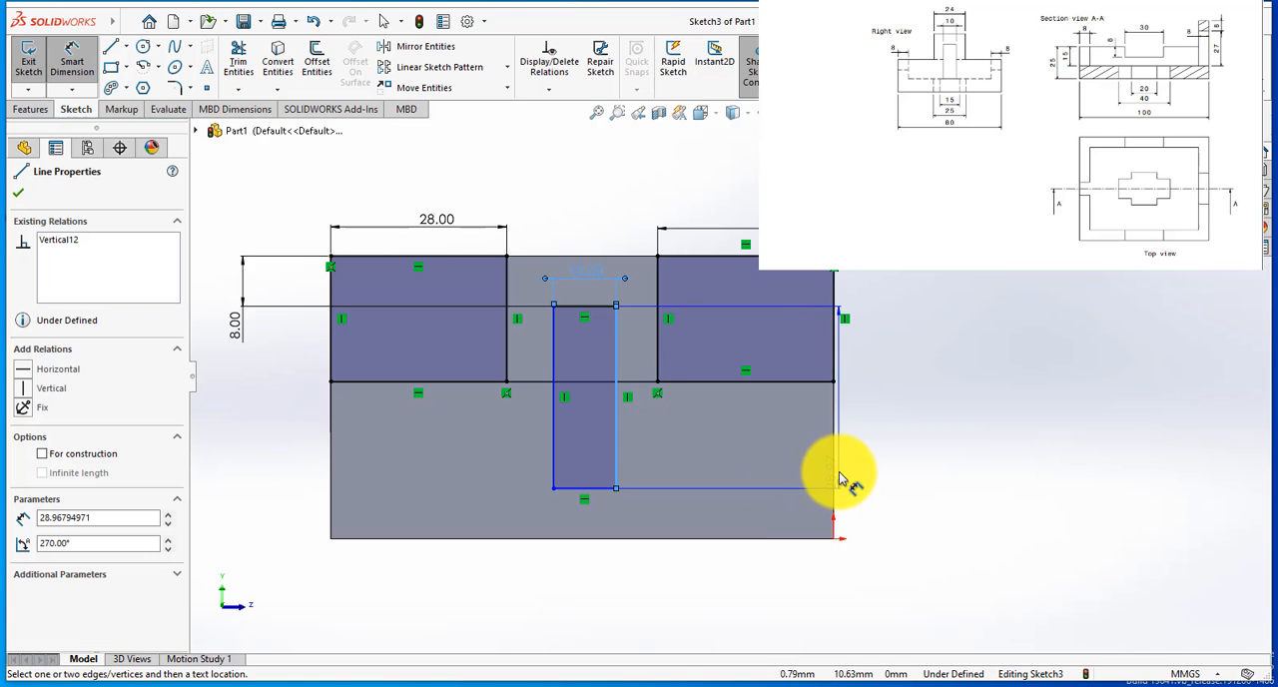
{"action": "left_click", "coordinate": [837, 473]}
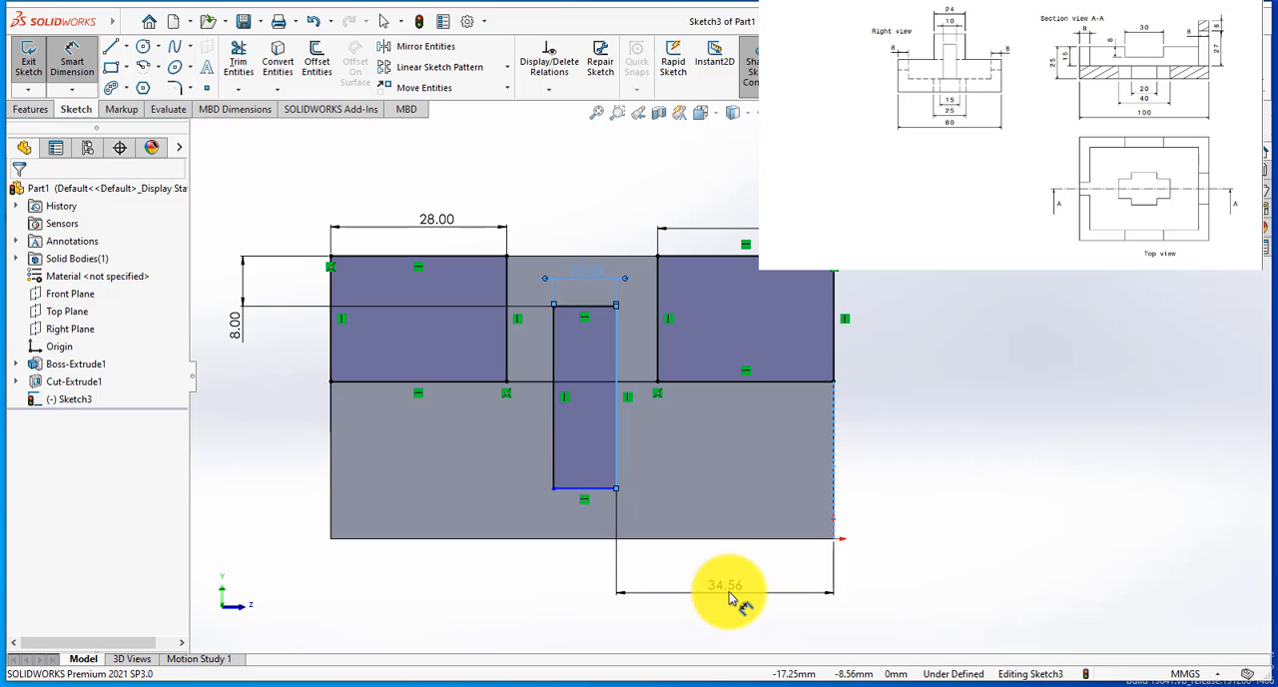
{"action": "left_click", "coordinate": [730, 593]}
{"action": "type", "text": "35"}
{"action": "key", "text": "Return"}
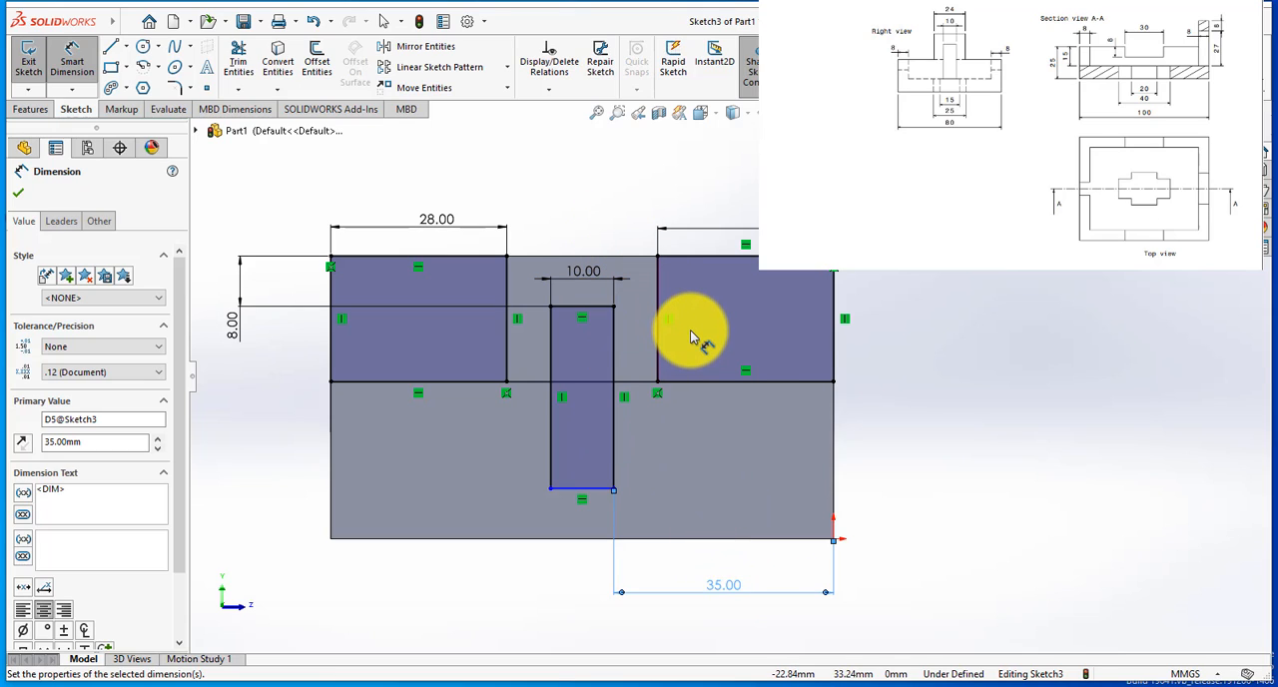
{"action": "left_click", "coordinate": [550, 460]}
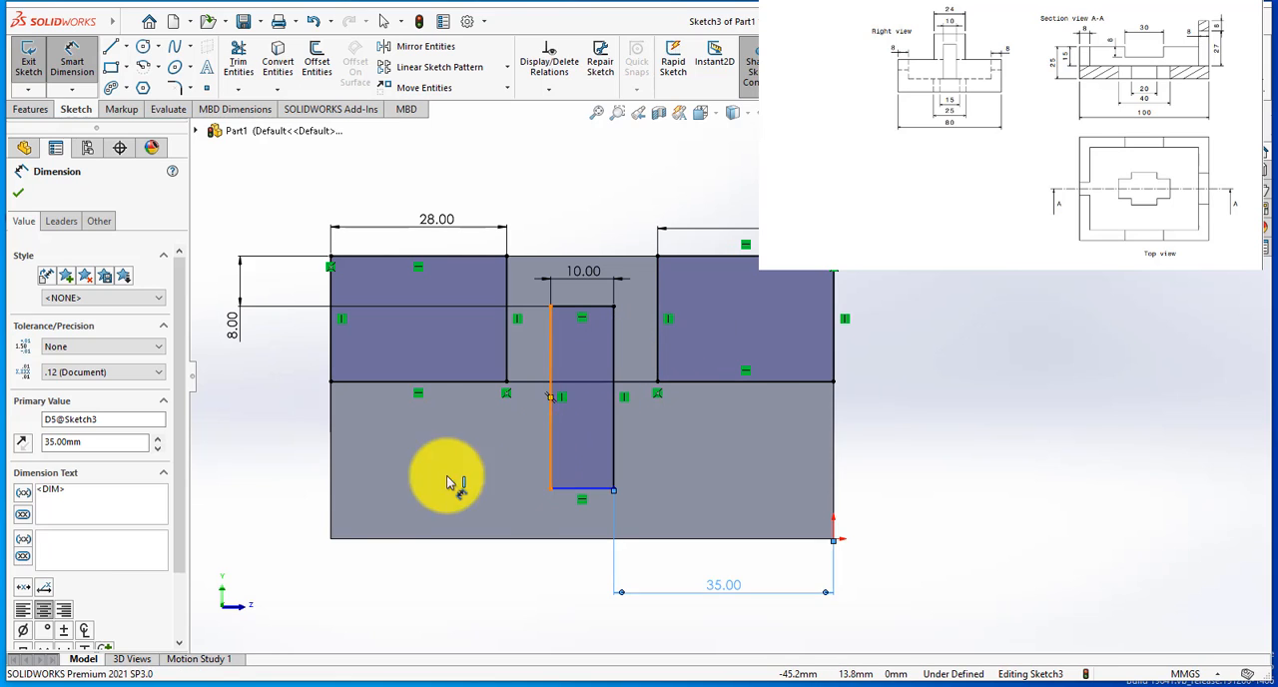
{"action": "left_click", "coordinate": [333, 479]}
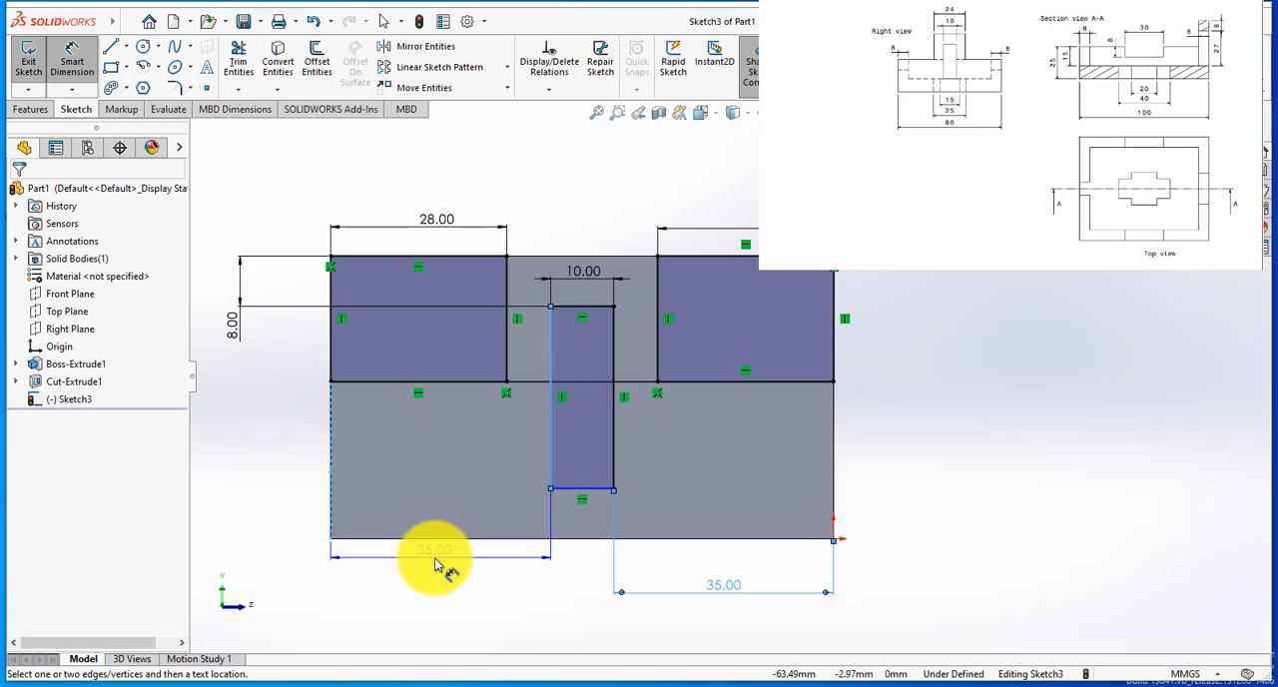
{"action": "left_click", "coordinate": [436, 565]}
{"action": "left_click", "coordinate": [755, 370]}
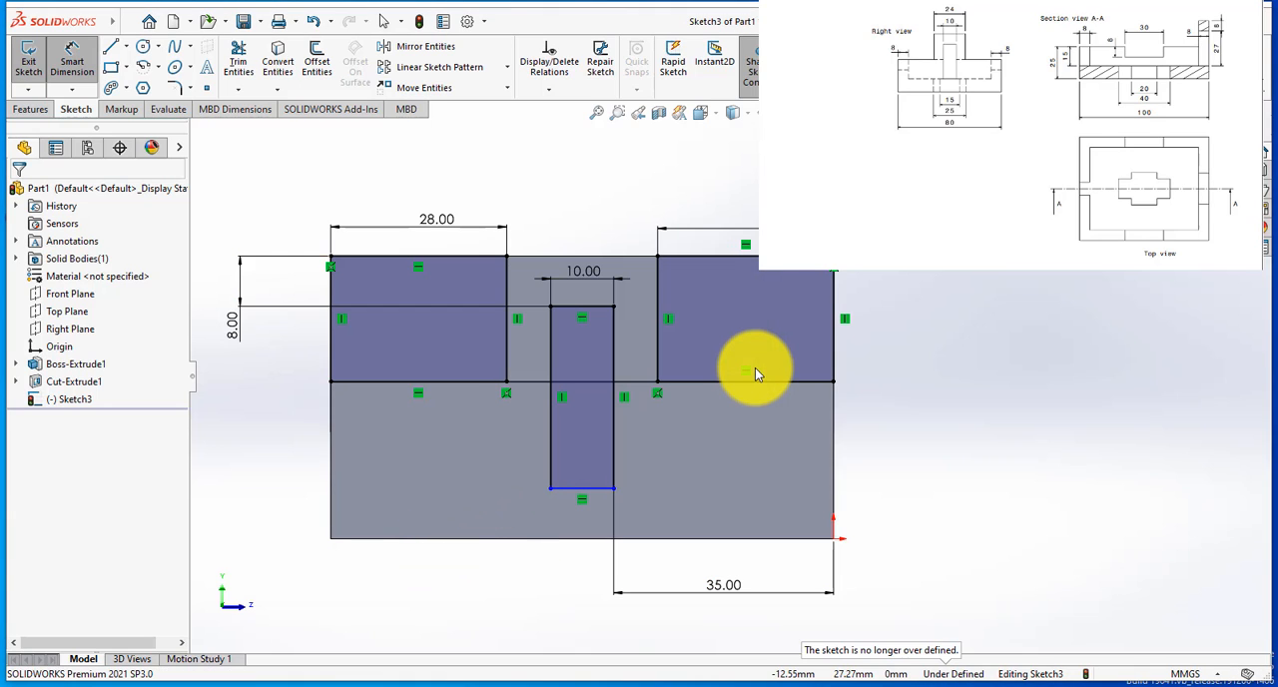
Step: Dimension the central rectangle's bottom line at 8 mm above the block's bottom edge
{"action": "left_click", "coordinate": [566, 491]}
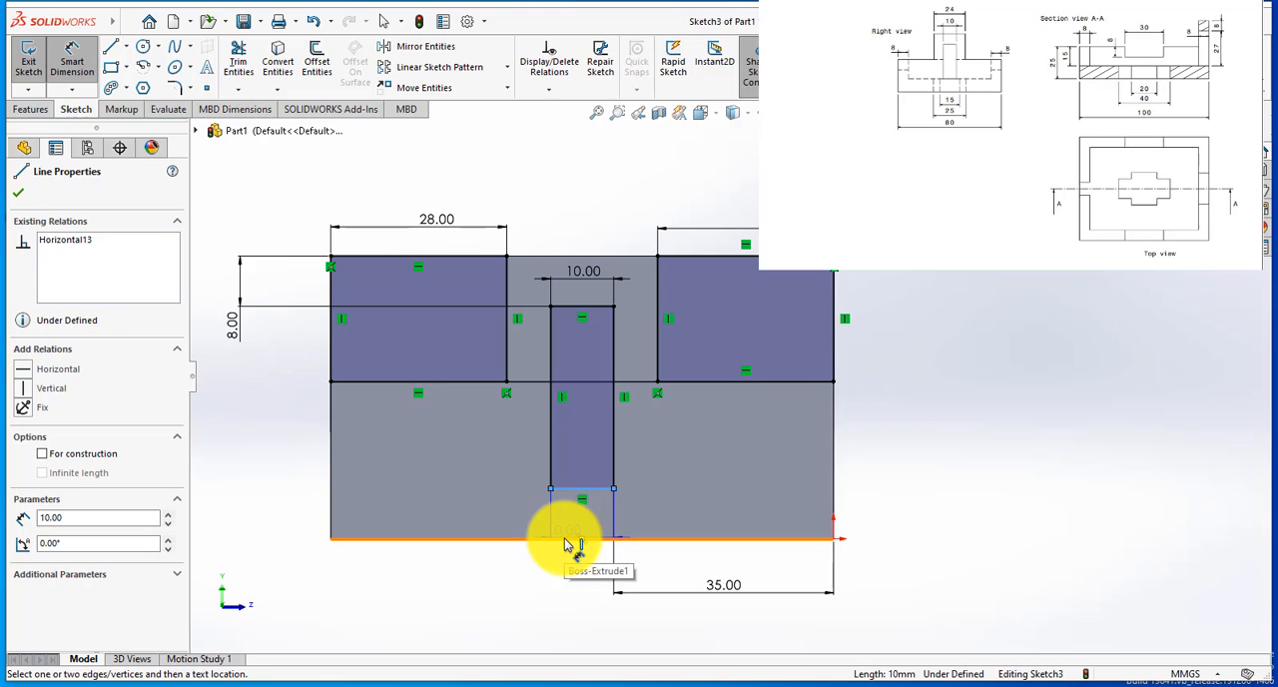
{"action": "left_click", "coordinate": [565, 544]}
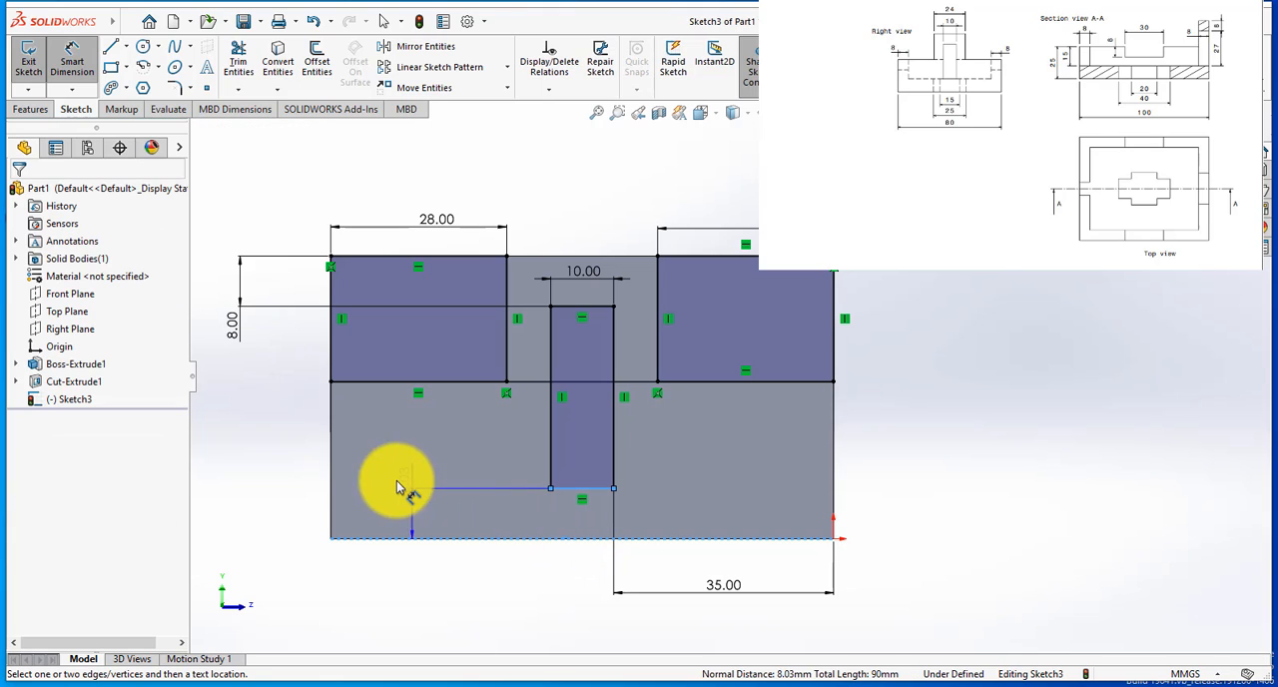
{"action": "left_click", "coordinate": [291, 512]}
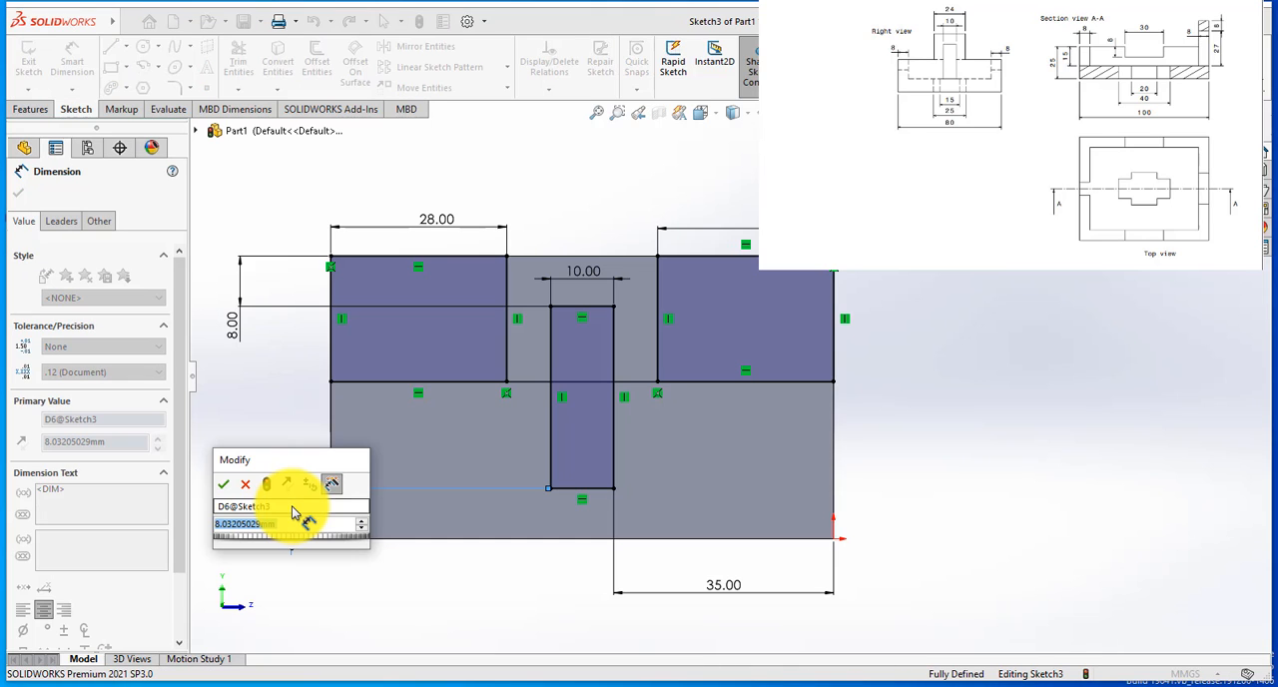
{"action": "type", "text": "8"}
{"action": "key", "text": "Return"}
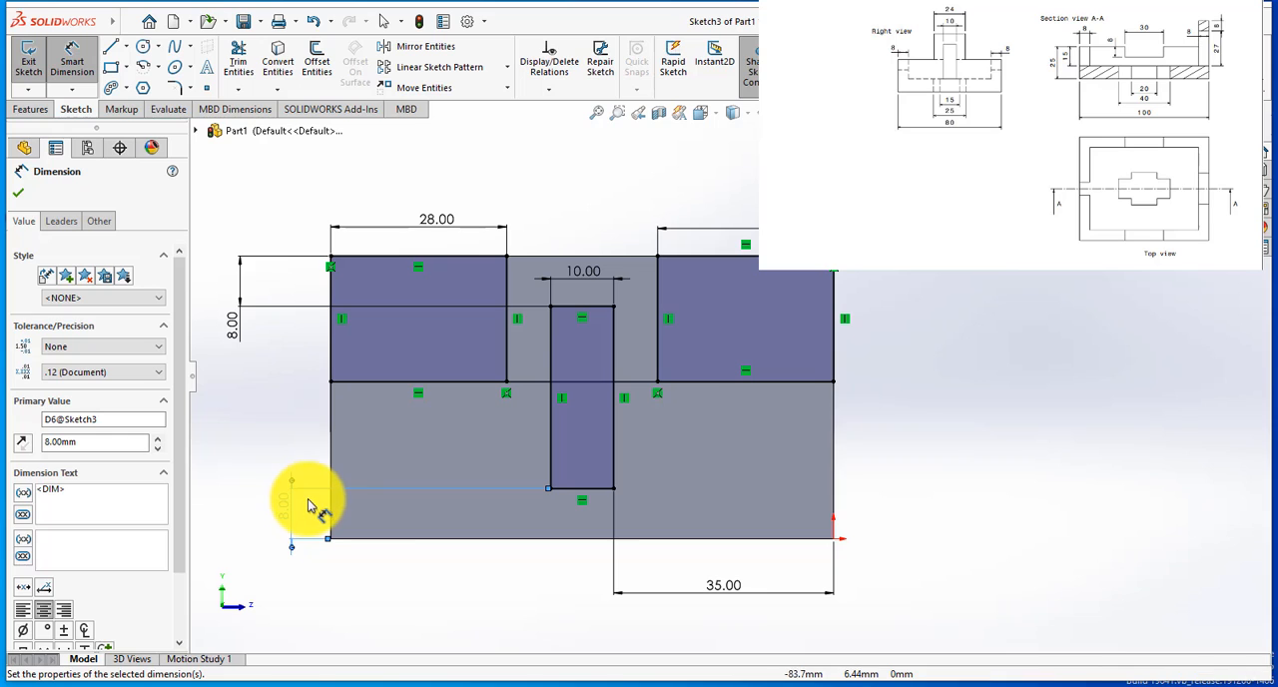
Step: Extrude-cut the three end-face rectangles using Up To Surface, ending at the outer face of the tall wall
{"action": "left_click", "coordinate": [30, 110]}
{"action": "left_click", "coordinate": [246, 60]}
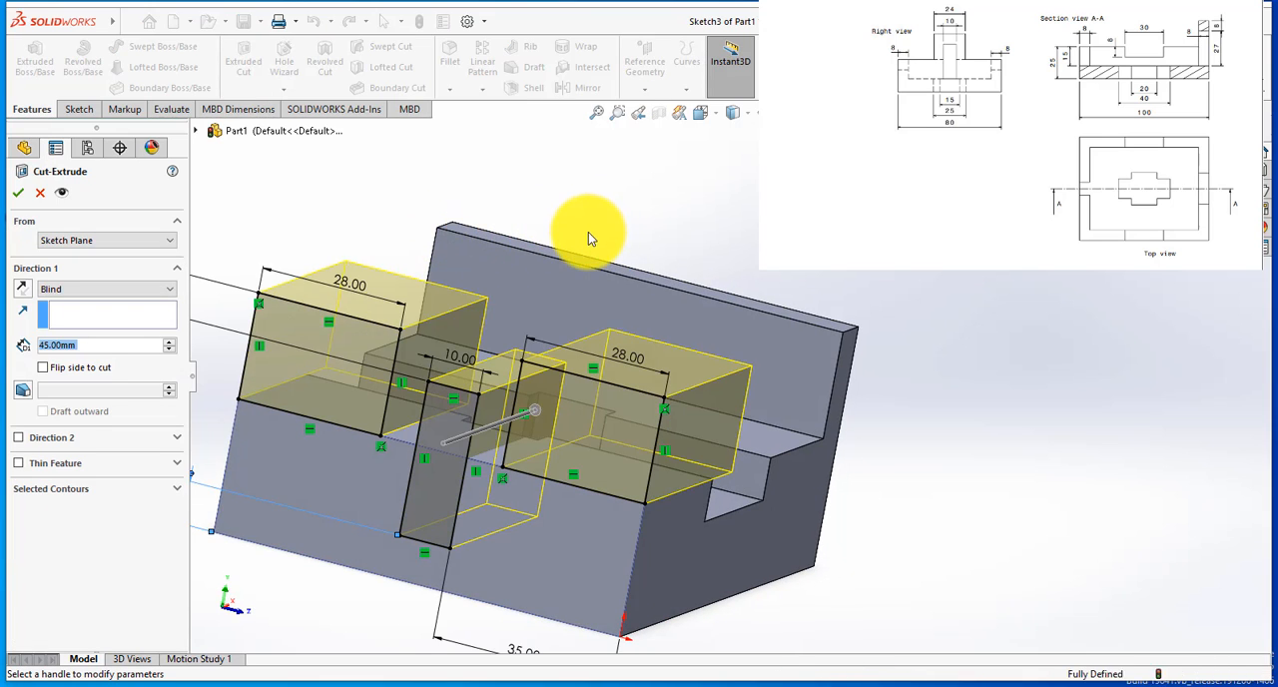
{"action": "middle_click_drag", "start_coordinate": [588, 240], "coordinate": [280, 256]}
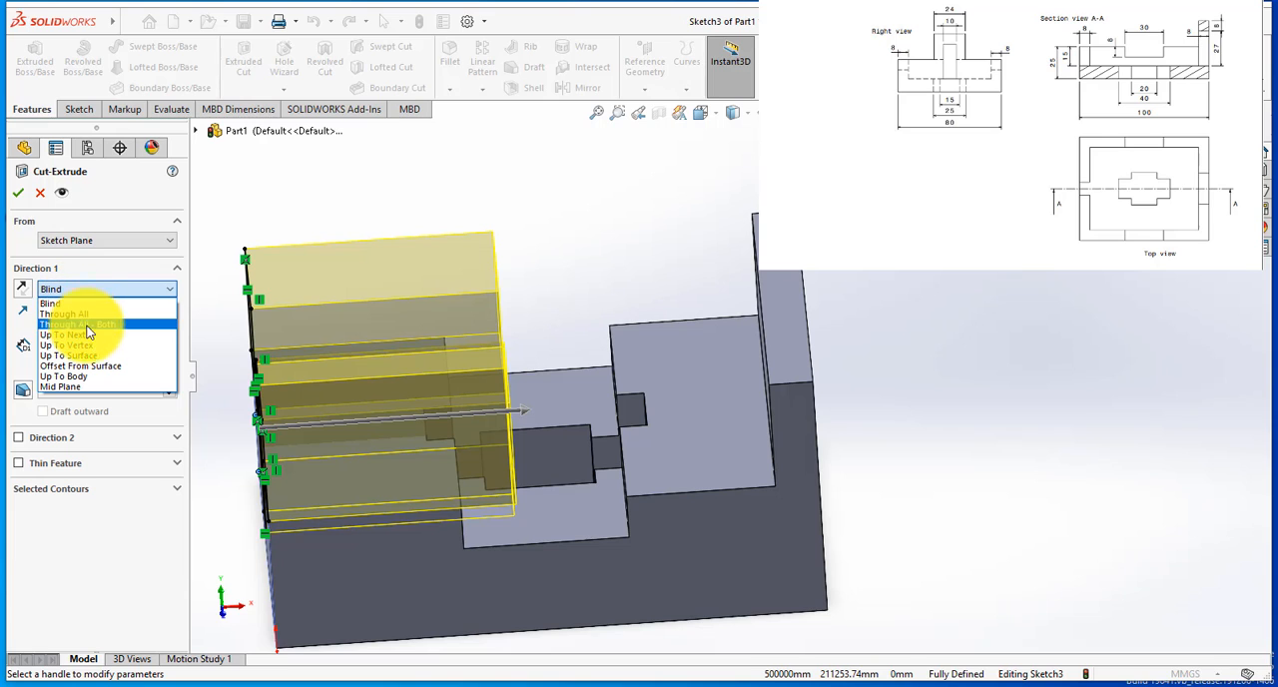
{"action": "left_click", "coordinate": [101, 355]}
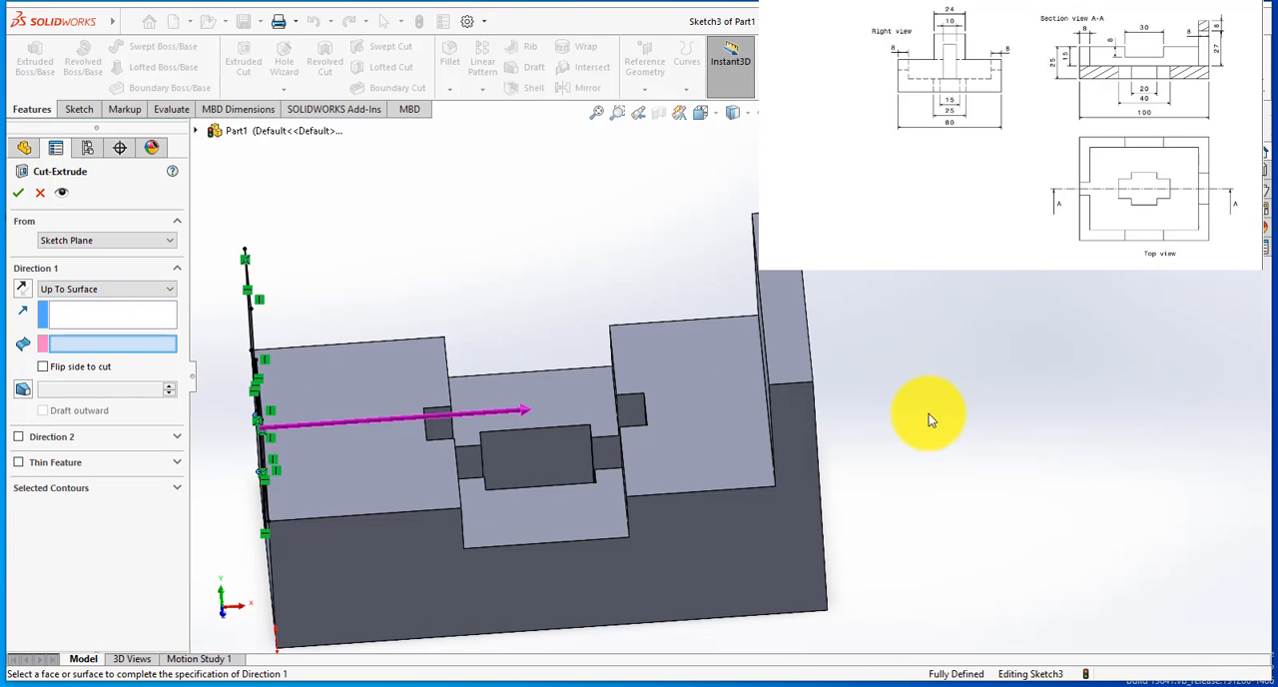
{"action": "middle_click_drag", "start_coordinate": [928, 418], "coordinate": [889, 390]}
{"action": "left_click", "coordinate": [752, 418]}
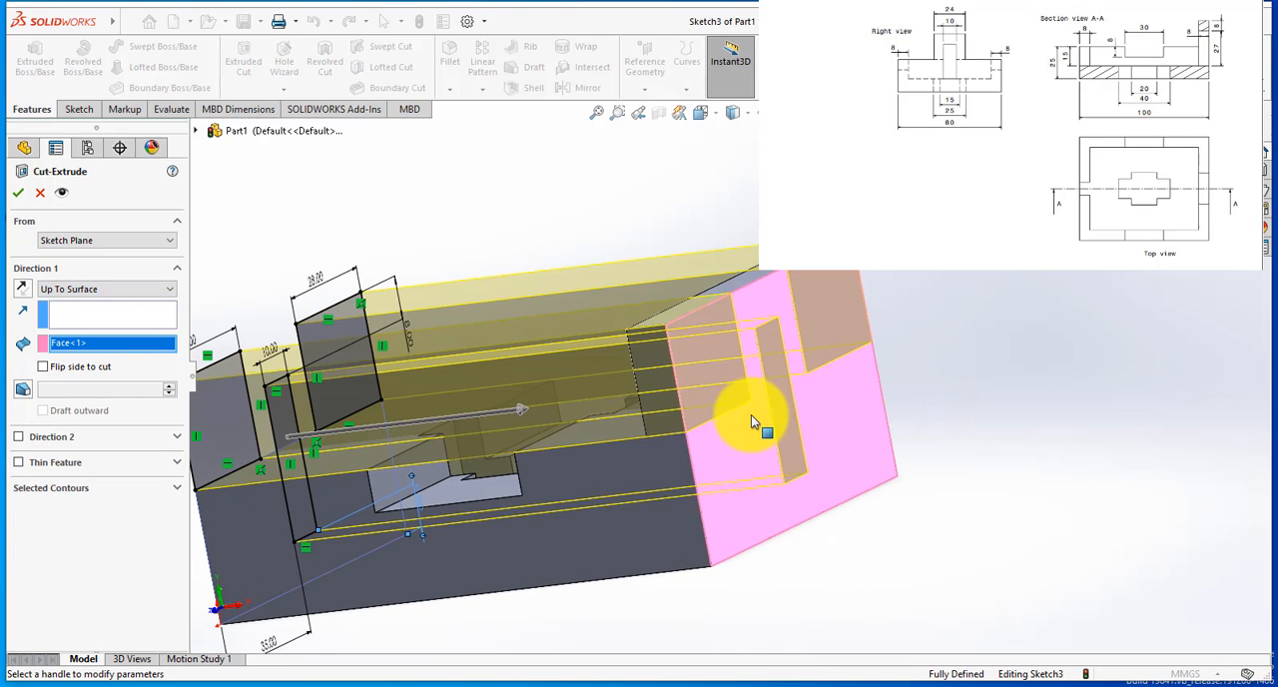
{"action": "left_click", "coordinate": [23, 194]}
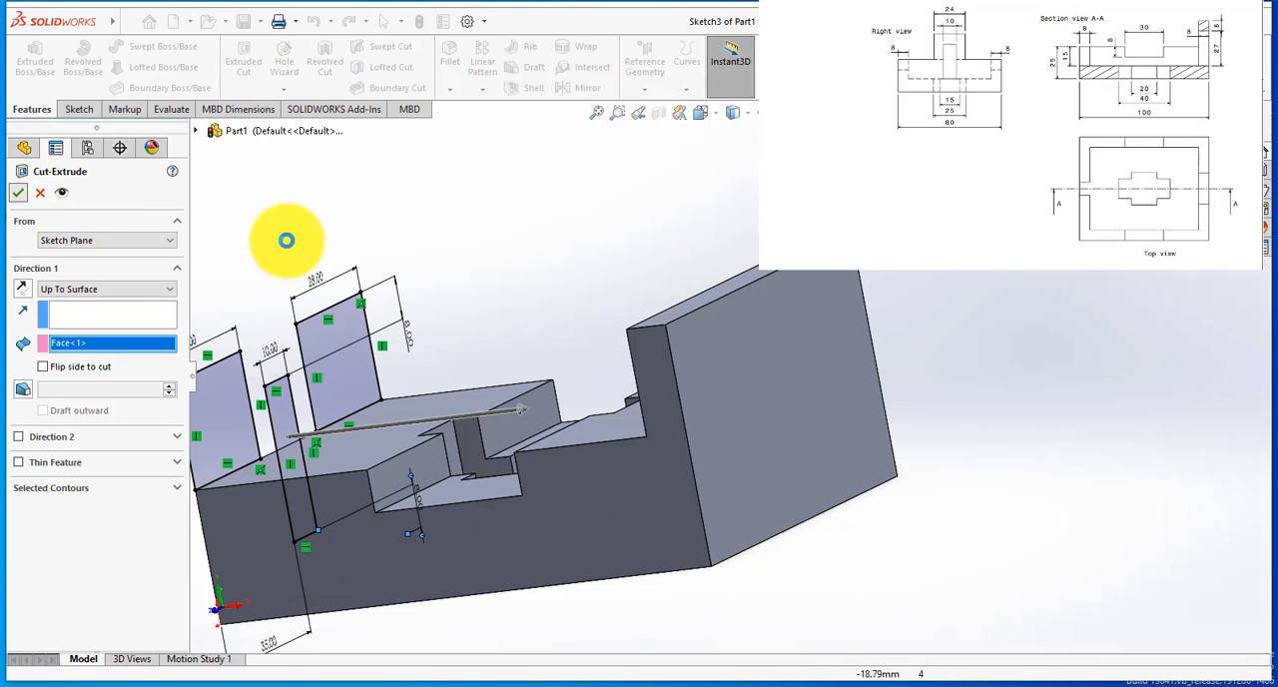
Step: Examine the narrowed wall and the slot running into the cross-shaped cutout from several angles
{"action": "mouse_move", "coordinate": [393, 346]}
{"action": "middle_mouse_down"}
{"action": "mouse_move", "coordinate": [493, 322]}
{"action": "mouse_move", "coordinate": [528, 353]}
{"action": "middle_mouse_up"}
{"action": "left_click", "coordinate": [764, 289]}
{"action": "middle_click_drag", "start_coordinate": [764, 289], "coordinate": [764, 415]}
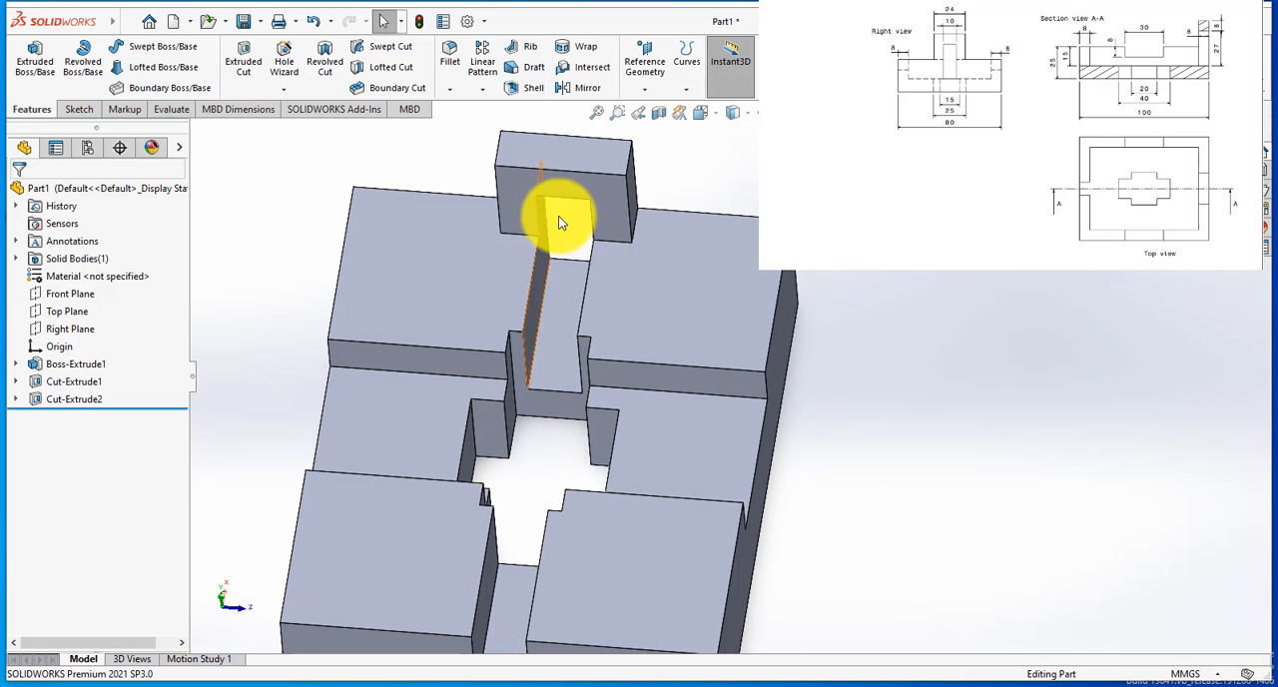
{"action": "scroll", "coordinate": [573, 233], "scroll_direction": "up", "scroll_amount": 3}
{"action": "middle_click_drag", "start_coordinate": [807, 485], "coordinate": [855, 385]}
{"action": "scroll", "coordinate": [855, 385], "scroll_direction": "down", "scroll_amount": 3}
{"action": "left_click", "coordinate": [584, 329]}
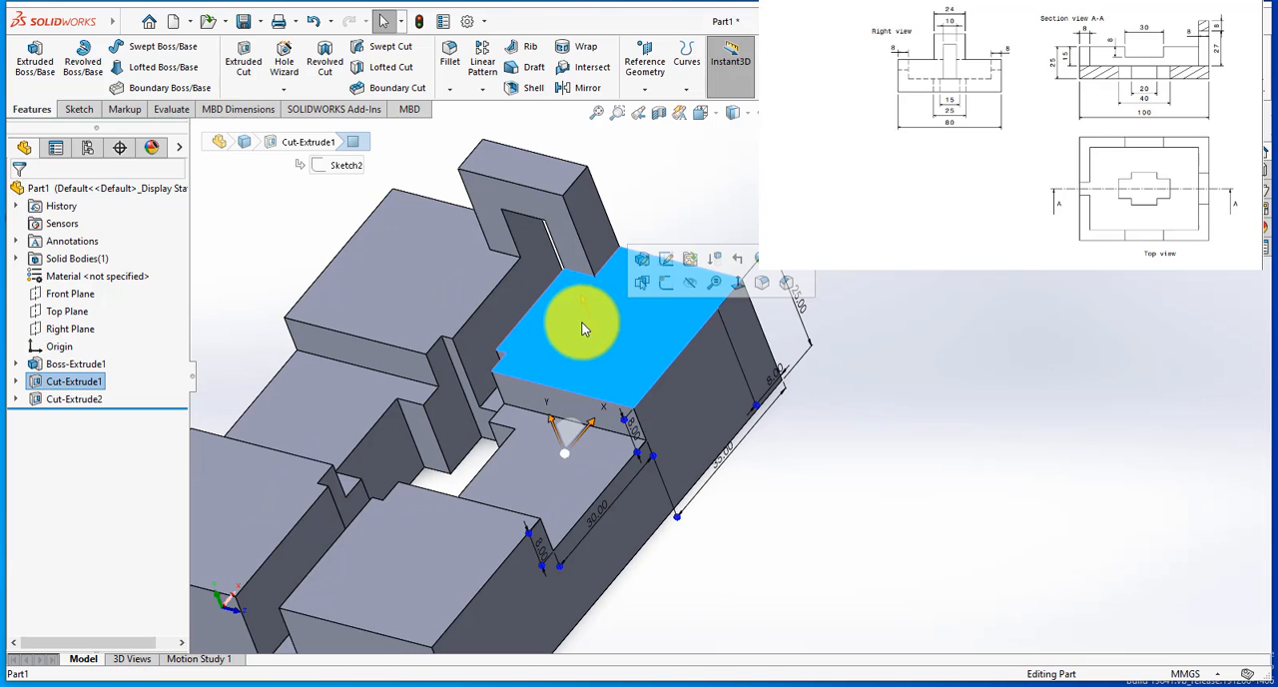
{"action": "left_click", "coordinate": [1005, 433]}
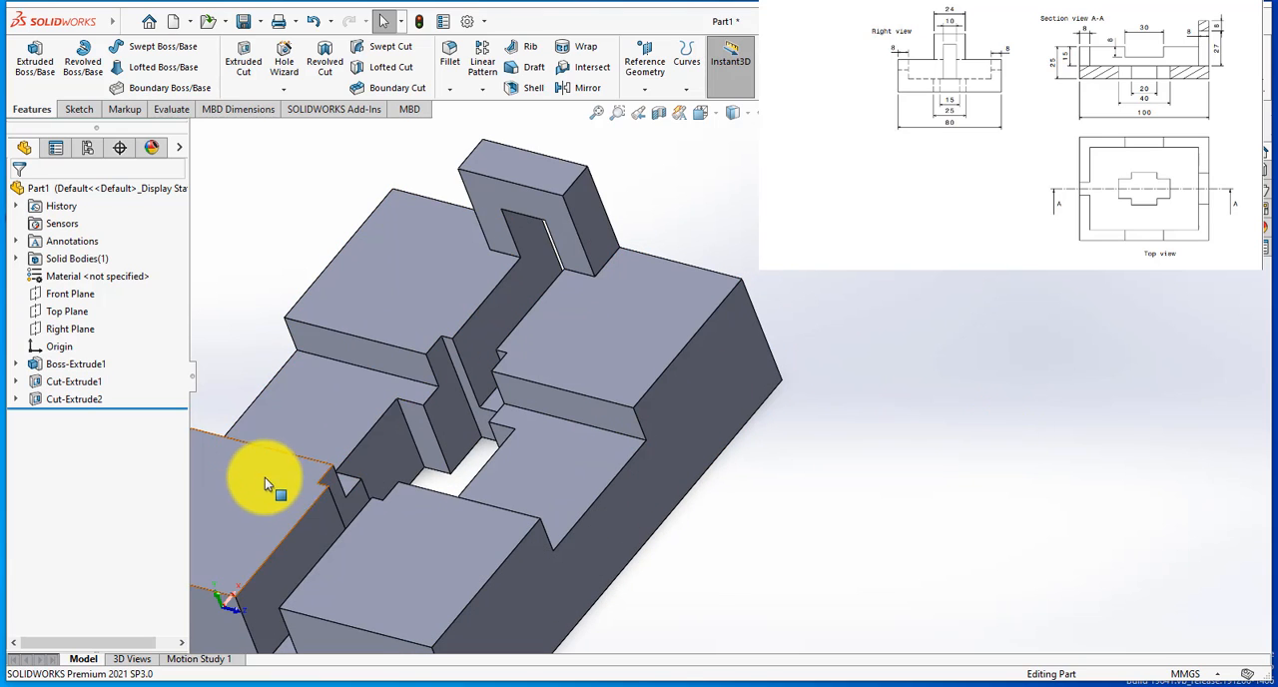
Step: Start a new sketch on the base's raised top face at the end opposite the tall wall
{"action": "left_click", "coordinate": [268, 430]}
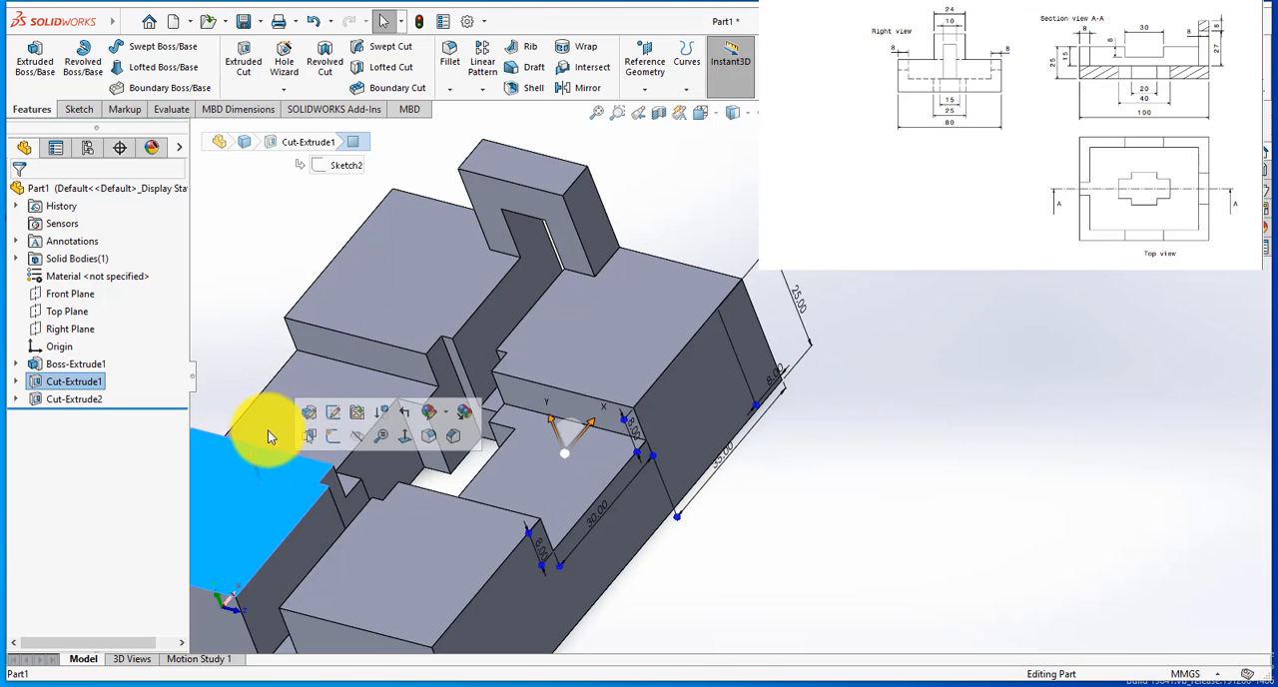
{"action": "left_click", "coordinate": [324, 435]}
{"action": "scroll", "coordinate": [1119, 238], "scroll_direction": "down", "scroll_amount": 2}
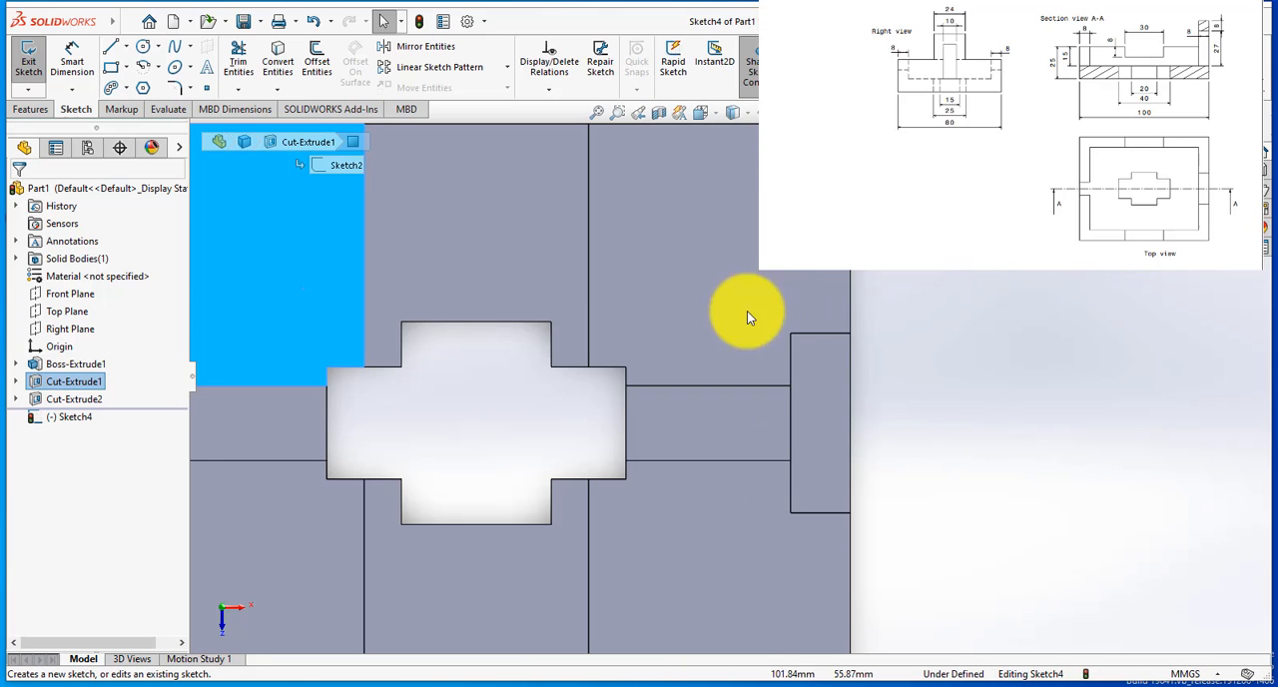
{"action": "scroll", "coordinate": [719, 312], "scroll_direction": "up", "scroll_amount": 2}
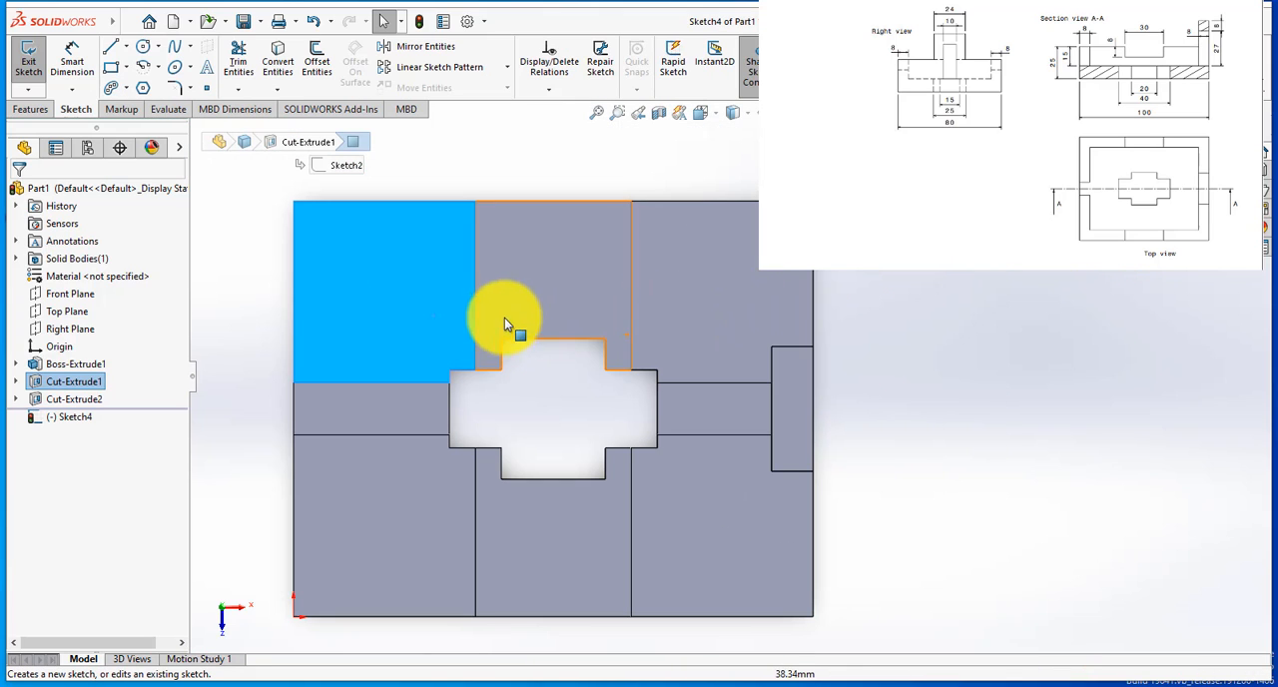
{"action": "left_click", "coordinate": [956, 355]}
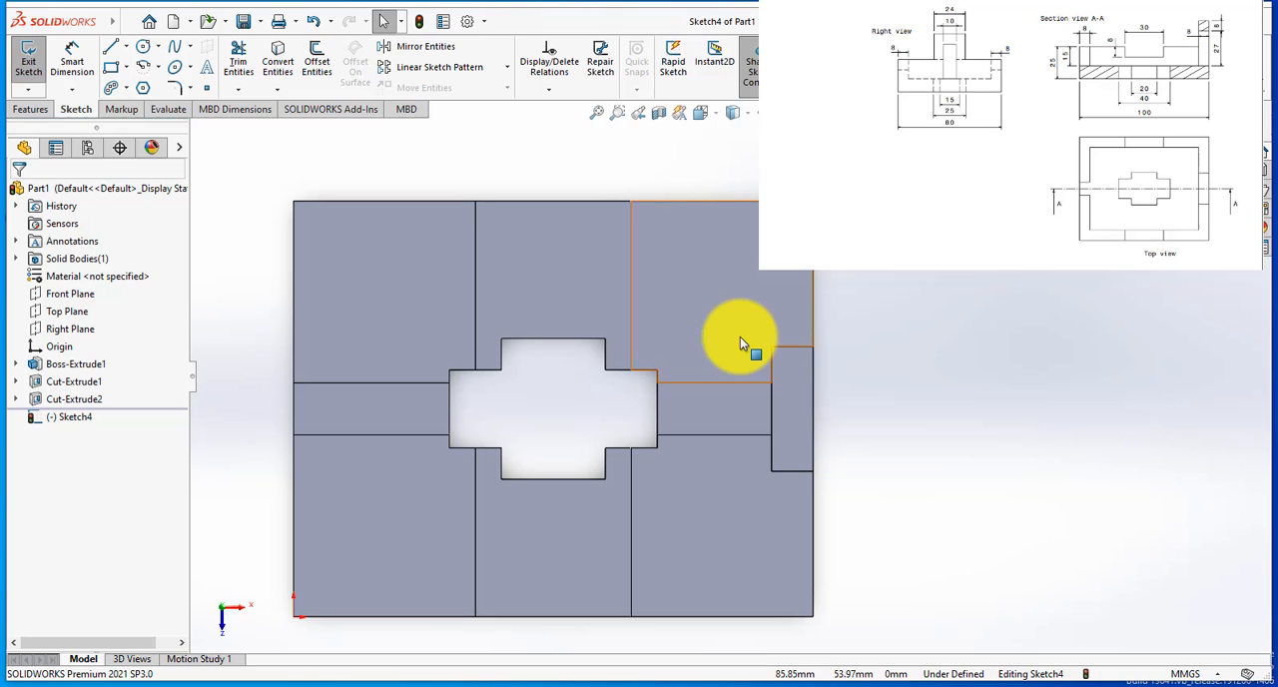
Step: Sketch a corner rectangle about 81 by 60 mm around the cross-shaped cutout, inside the base outline
{"action": "left_click", "coordinate": [112, 70]}
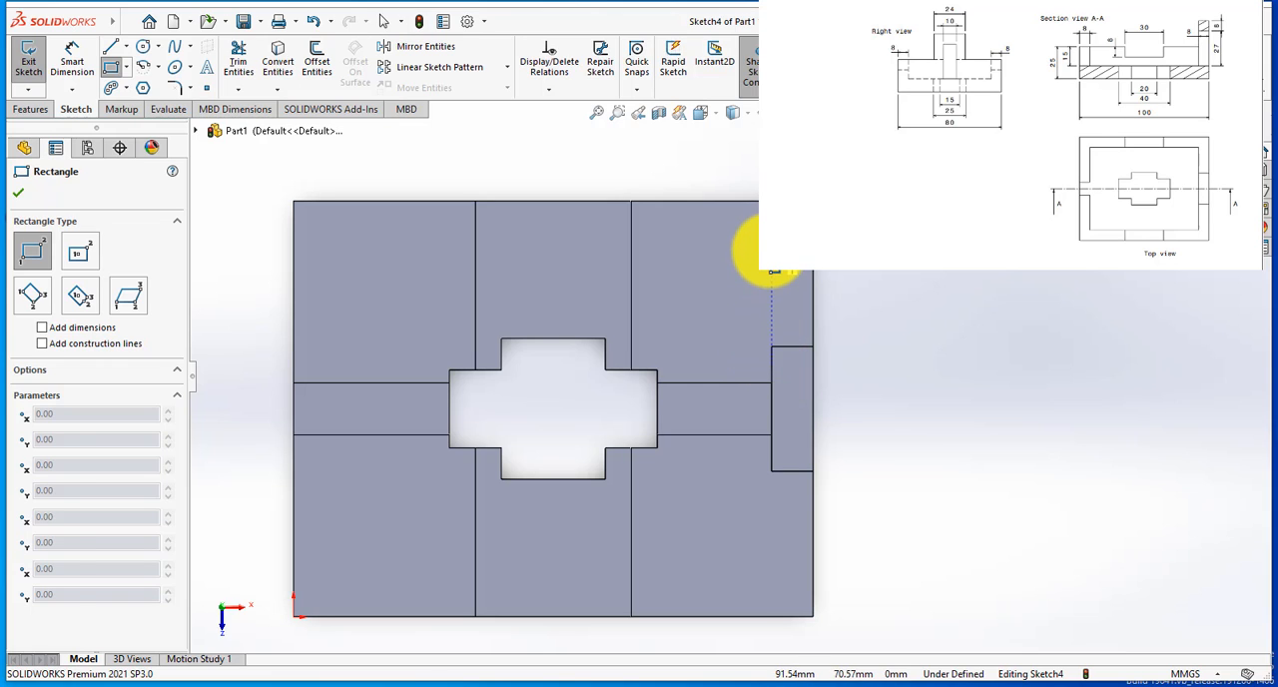
{"action": "left_click_drag", "start_coordinate": [771, 249], "coordinate": [733, 276]}
{"action": "left_click_drag", "start_coordinate": [675, 349], "coordinate": [350, 565]}
{"action": "scroll", "coordinate": [609, 458], "scroll_direction": "up", "scroll_amount": 2}
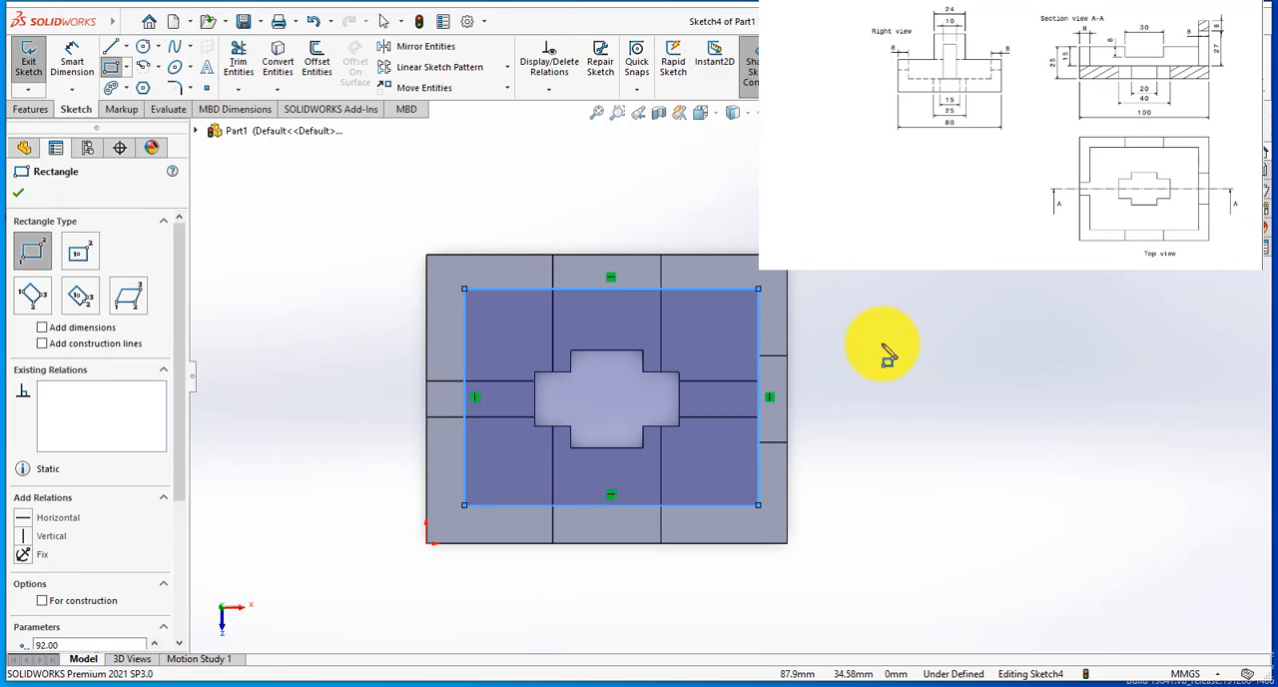
Step: Dimension the rectangle's top line to a width of 100-16, giving 84 mm
{"action": "left_click", "coordinate": [71, 58]}
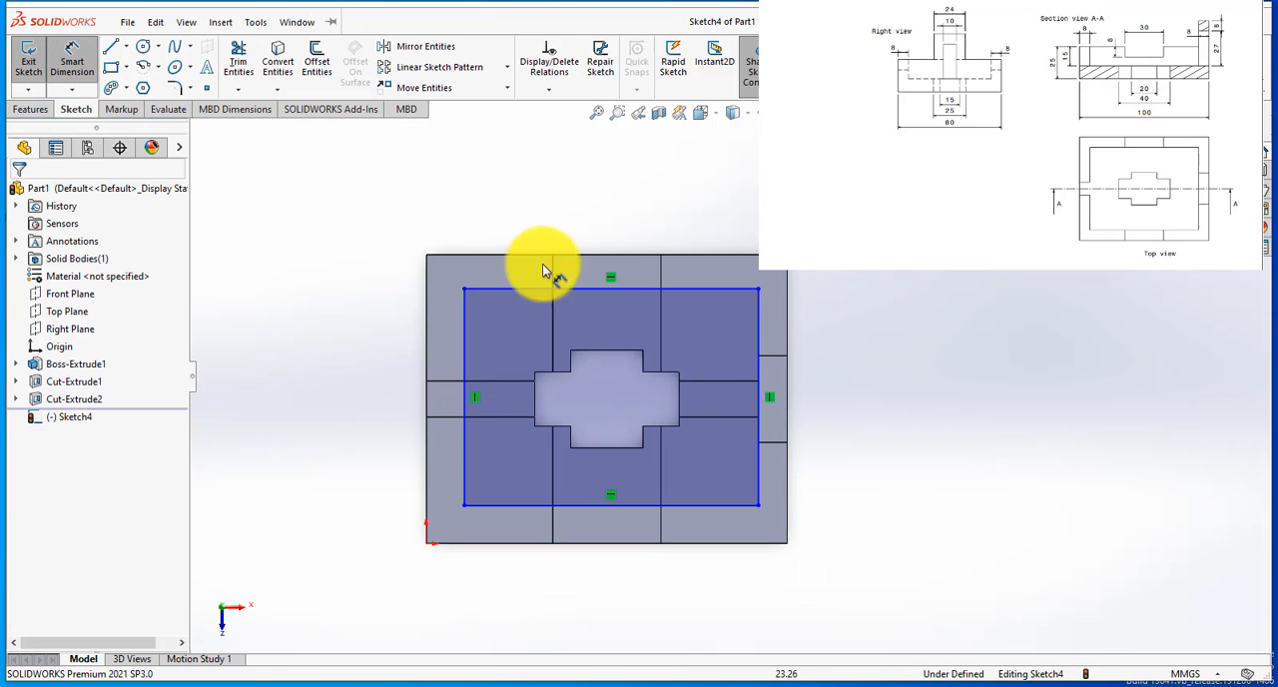
{"action": "left_click", "coordinate": [586, 289]}
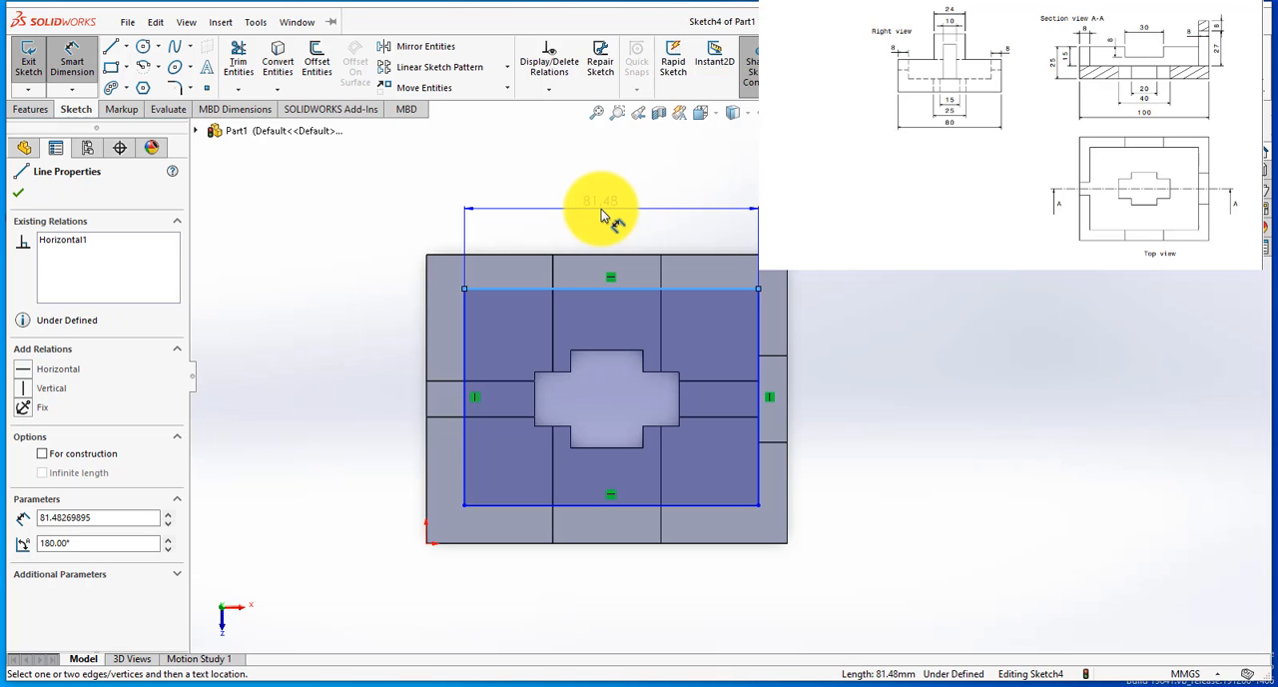
{"action": "left_click", "coordinate": [602, 216]}
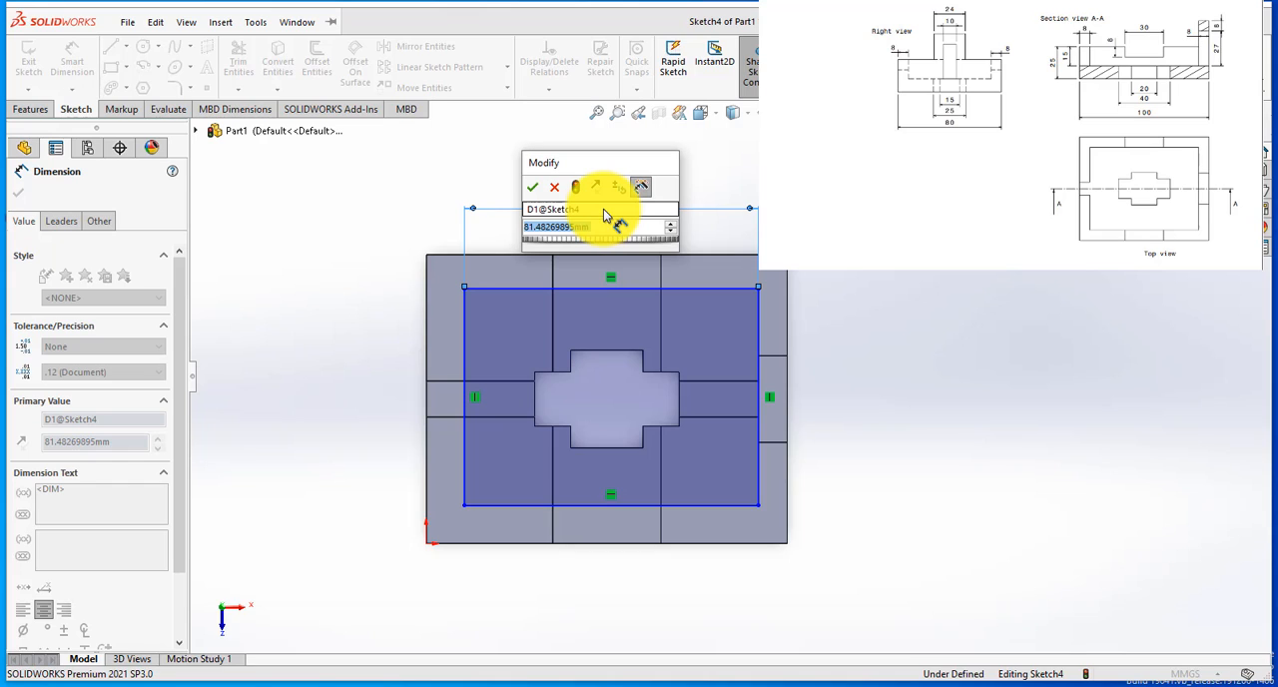
{"action": "type", "text": "10"}
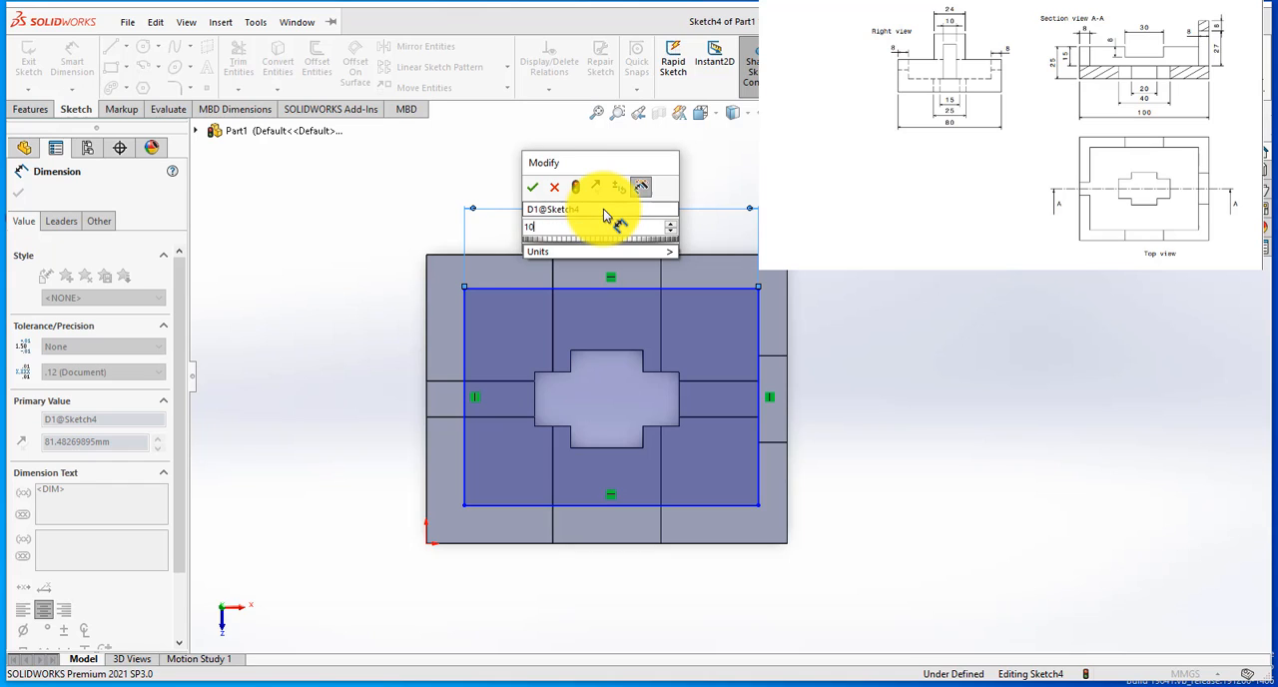
{"action": "type", "text": "0-16"}
{"action": "key", "text": "Return"}
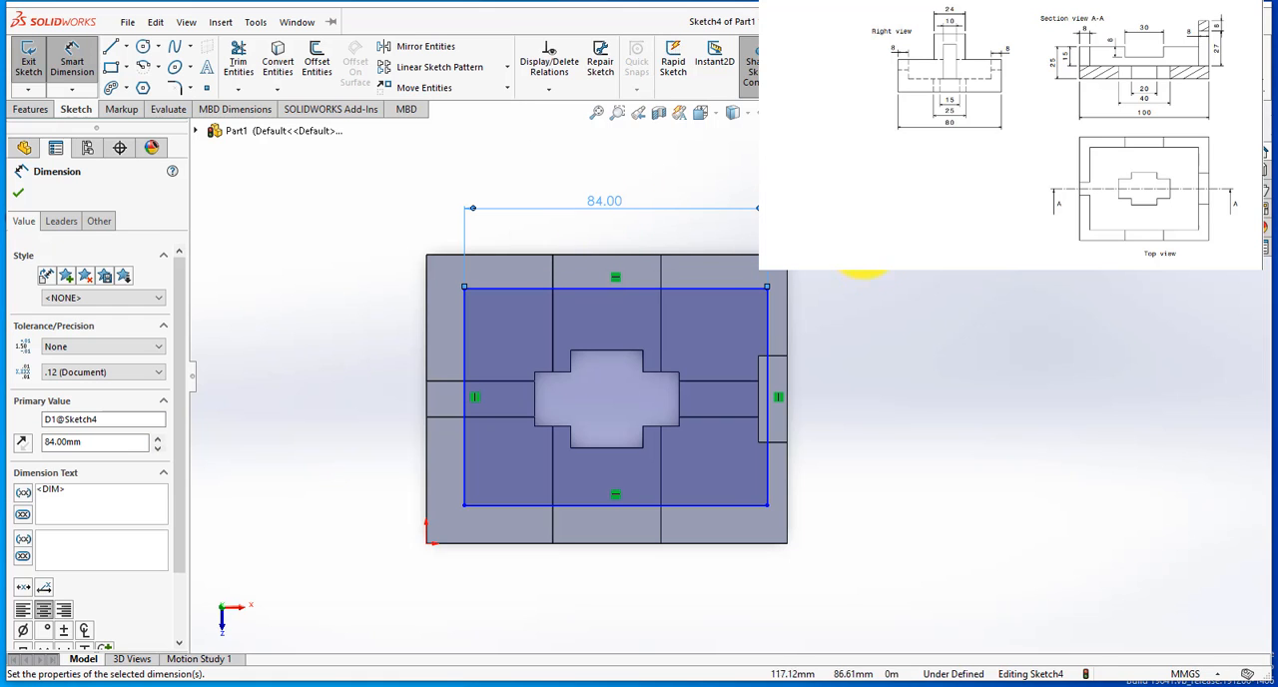
Step: Dimension the rectangle's left side to a height of 50-16, giving 34 mm
{"action": "scroll", "coordinate": [876, 291], "scroll_direction": "down", "scroll_amount": 2}
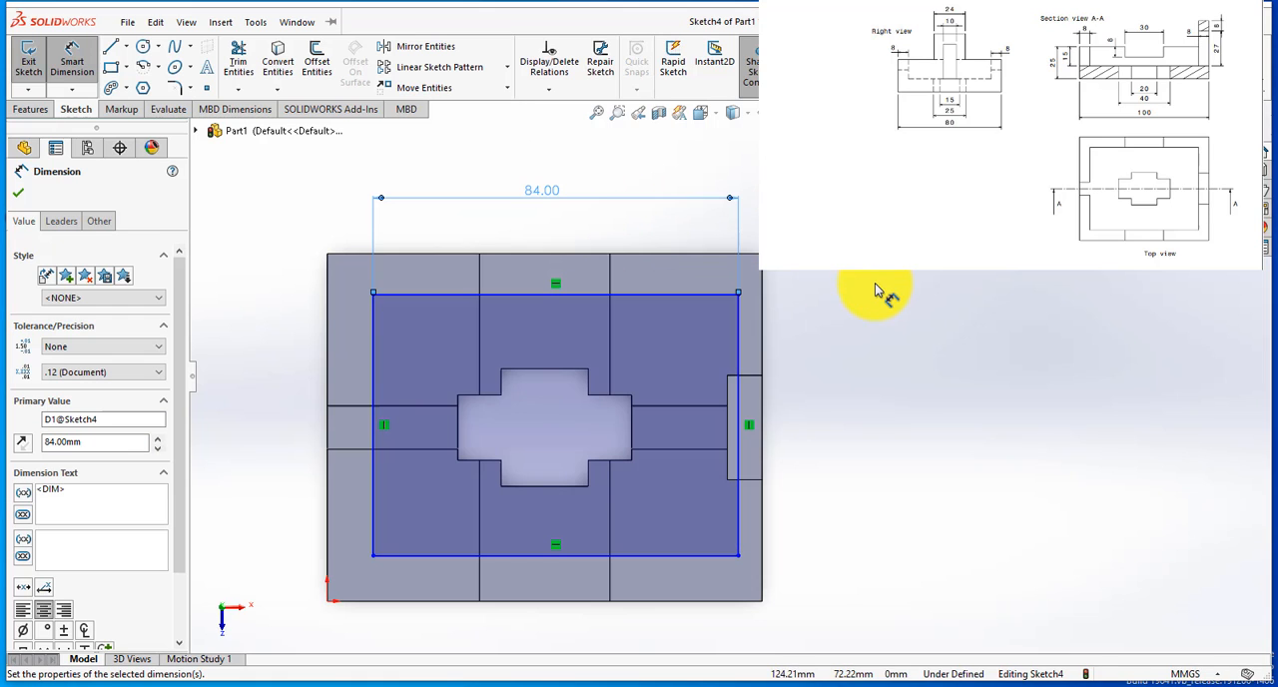
{"action": "left_click", "coordinate": [372, 378]}
{"action": "left_click", "coordinate": [291, 398]}
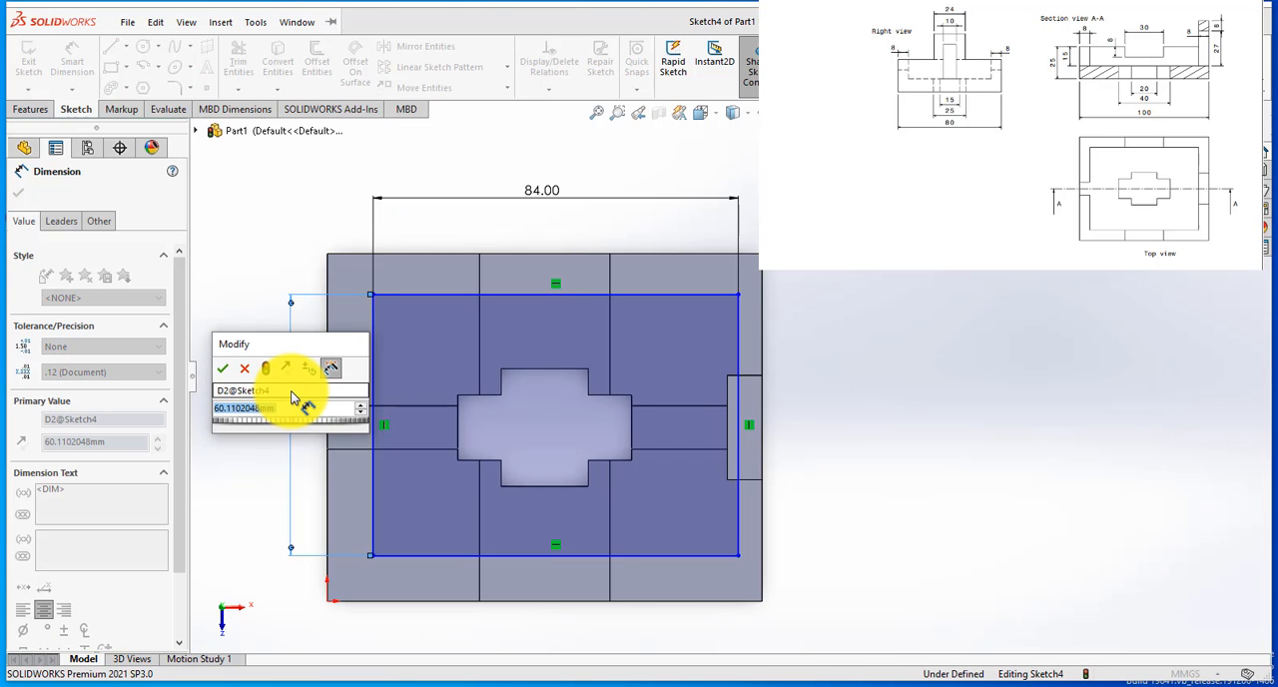
{"action": "type", "text": "50-"}
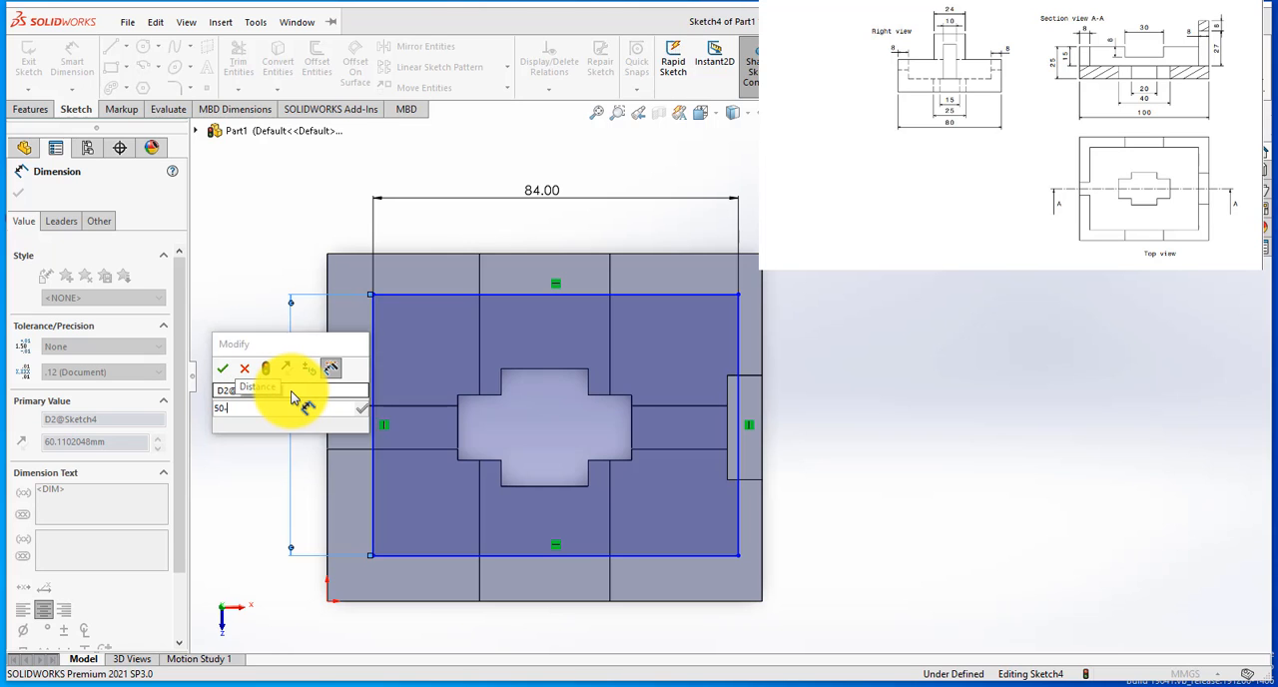
{"action": "type", "text": "16"}
{"action": "key", "text": "Return"}
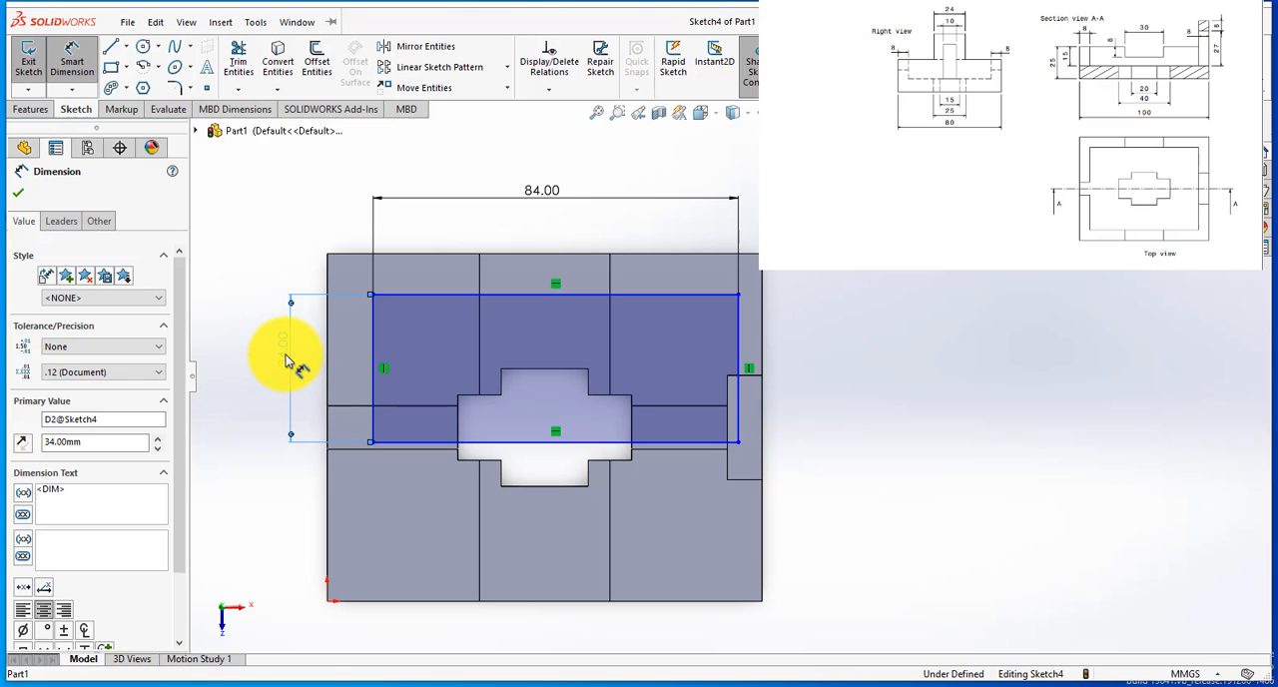
Step: Change the rectangle's height dimension to 80-16, giving 64 mm
{"action": "double_click", "coordinate": [285, 360]}
{"action": "type", "text": "8"}
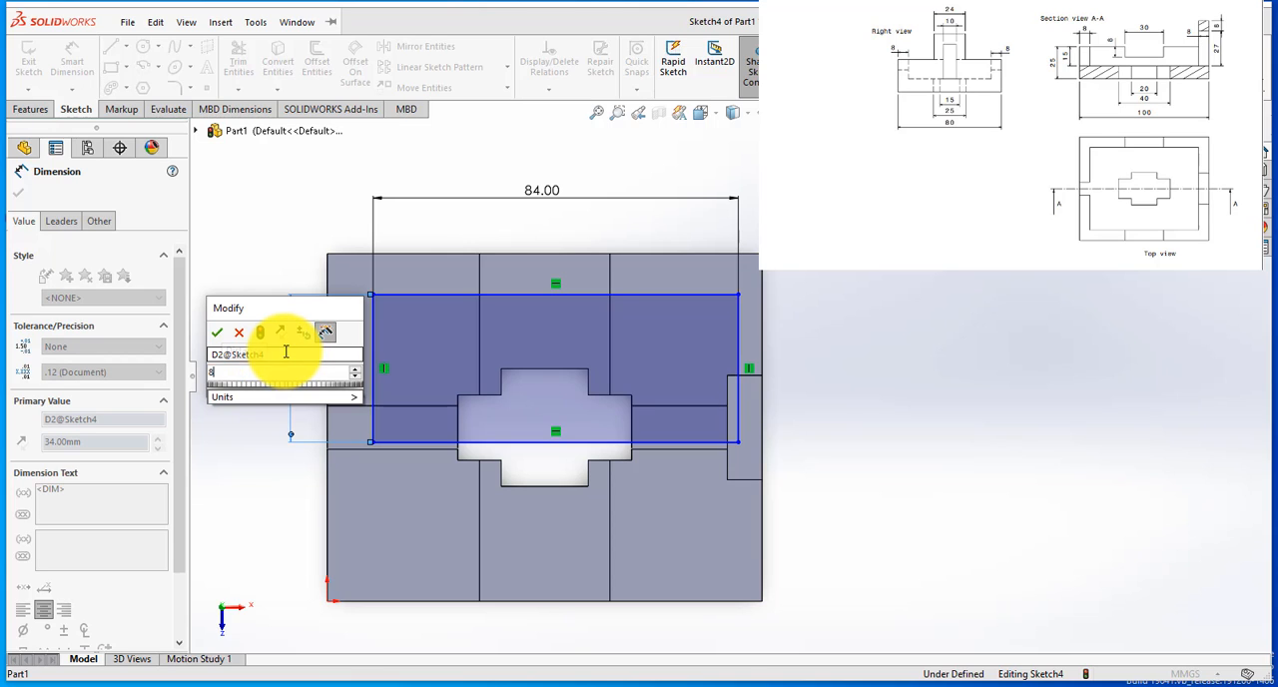
{"action": "type", "text": "0-16"}
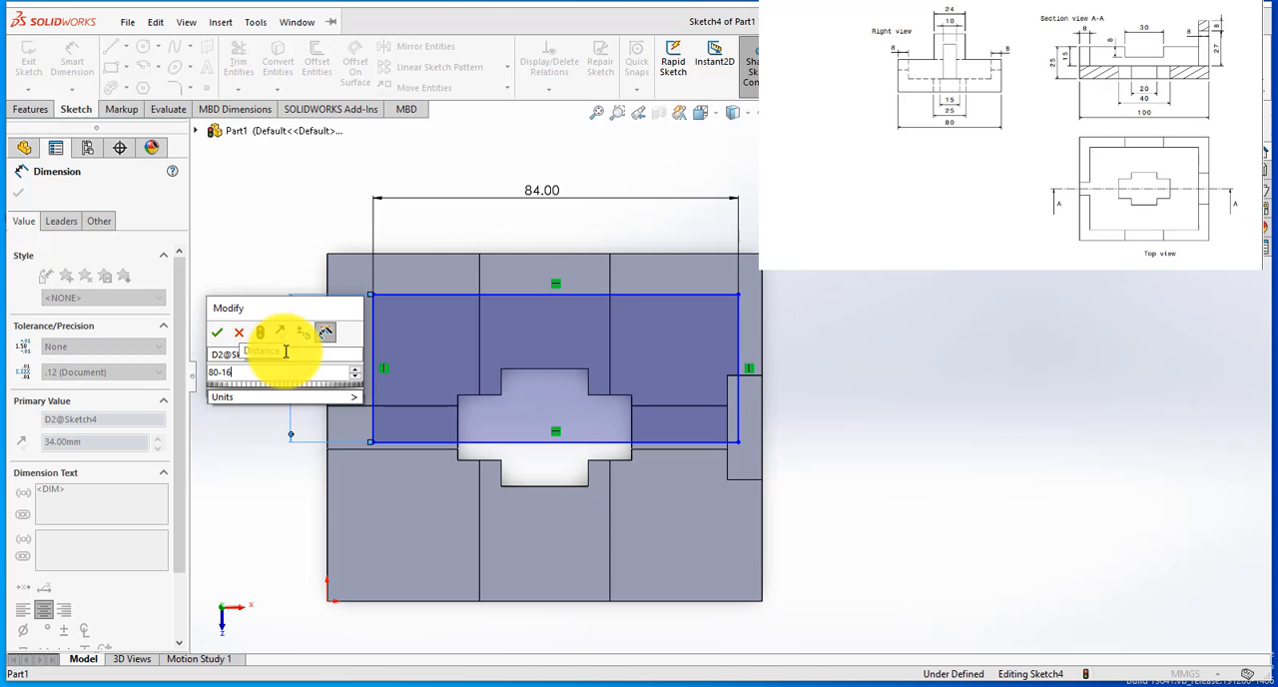
{"action": "key", "text": "Return"}
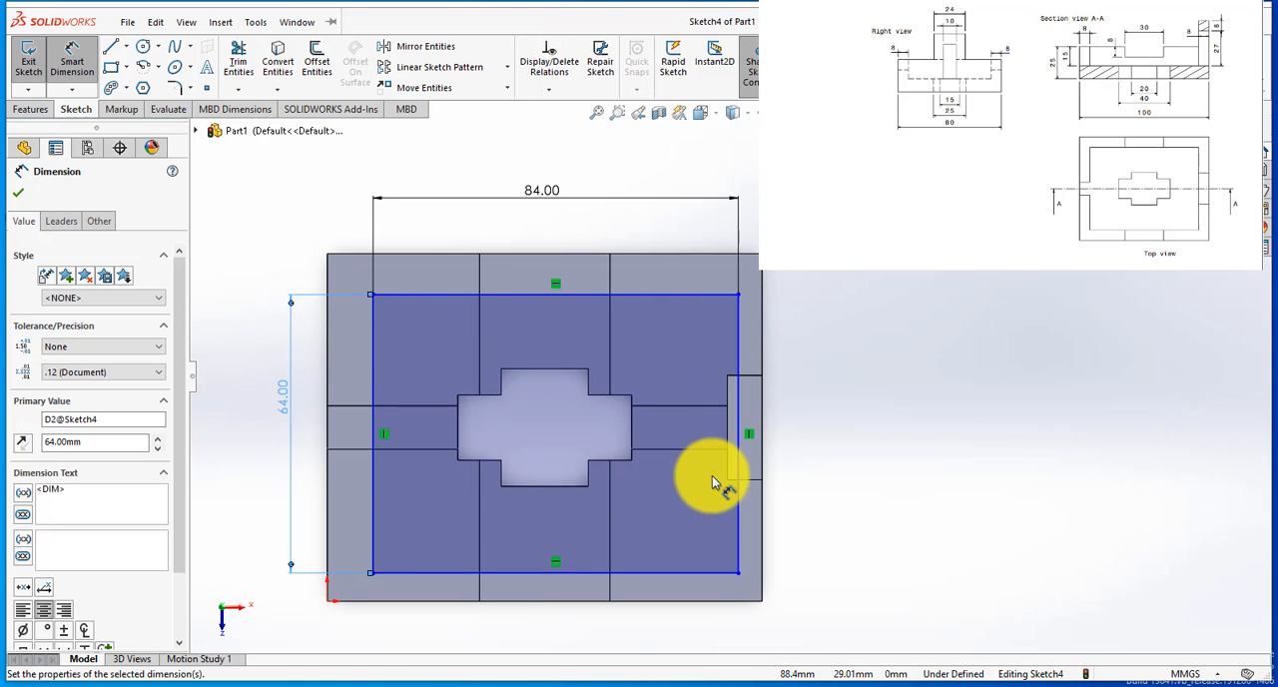
Step: Dimension the rectangle's left side at 8 mm from the block's left edge
{"action": "scroll", "coordinate": [709, 477], "scroll_direction": "up", "scroll_amount": 3}
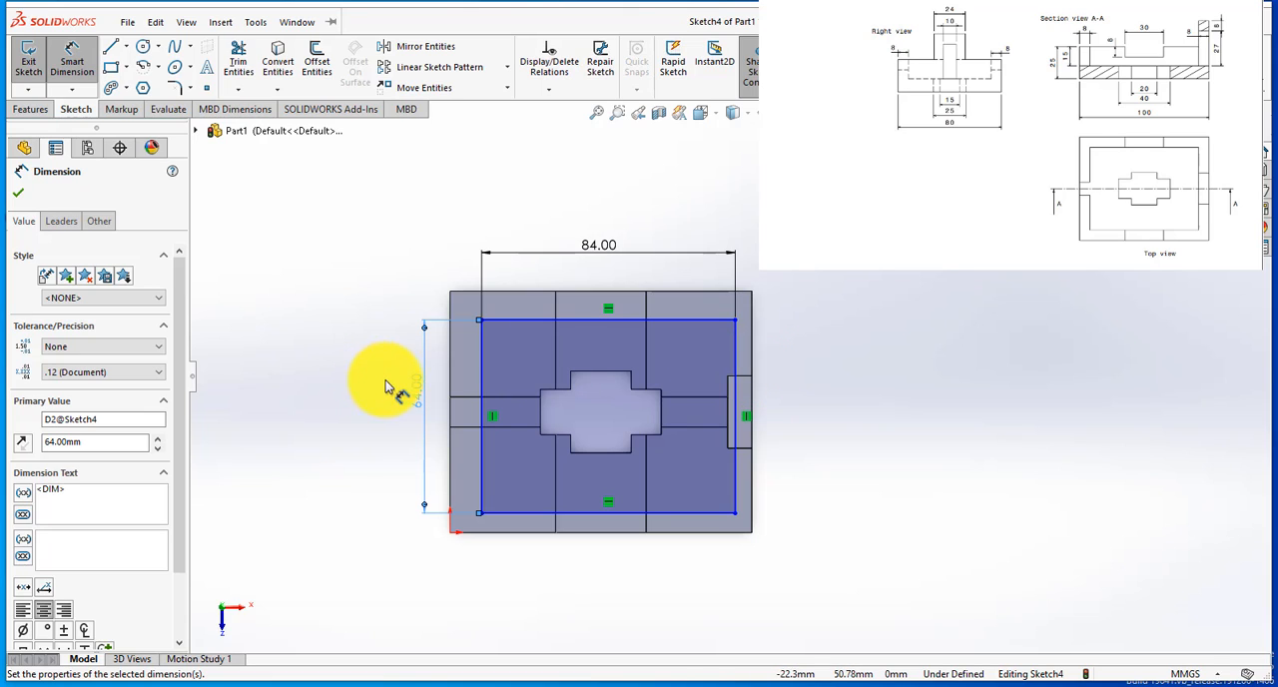
{"action": "left_click", "coordinate": [470, 508]}
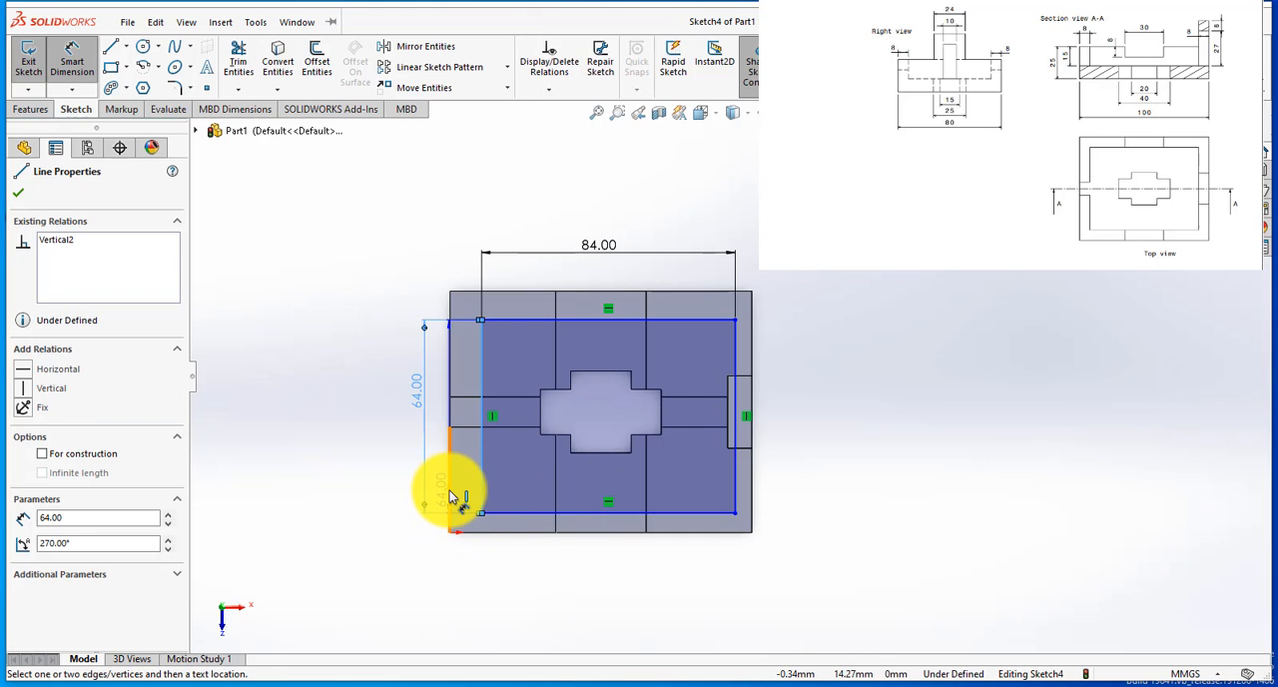
{"action": "left_click", "coordinate": [450, 490]}
{"action": "left_click", "coordinate": [474, 581]}
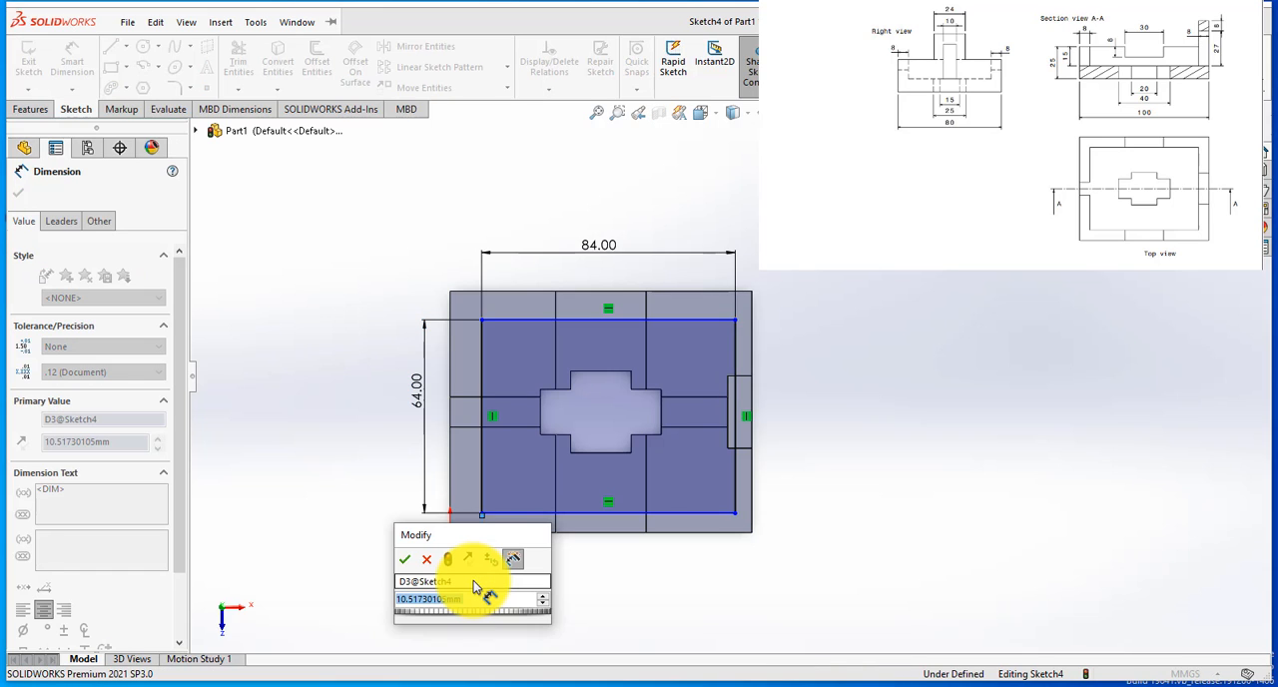
{"action": "type", "text": "8"}
{"action": "key", "text": "Return"}
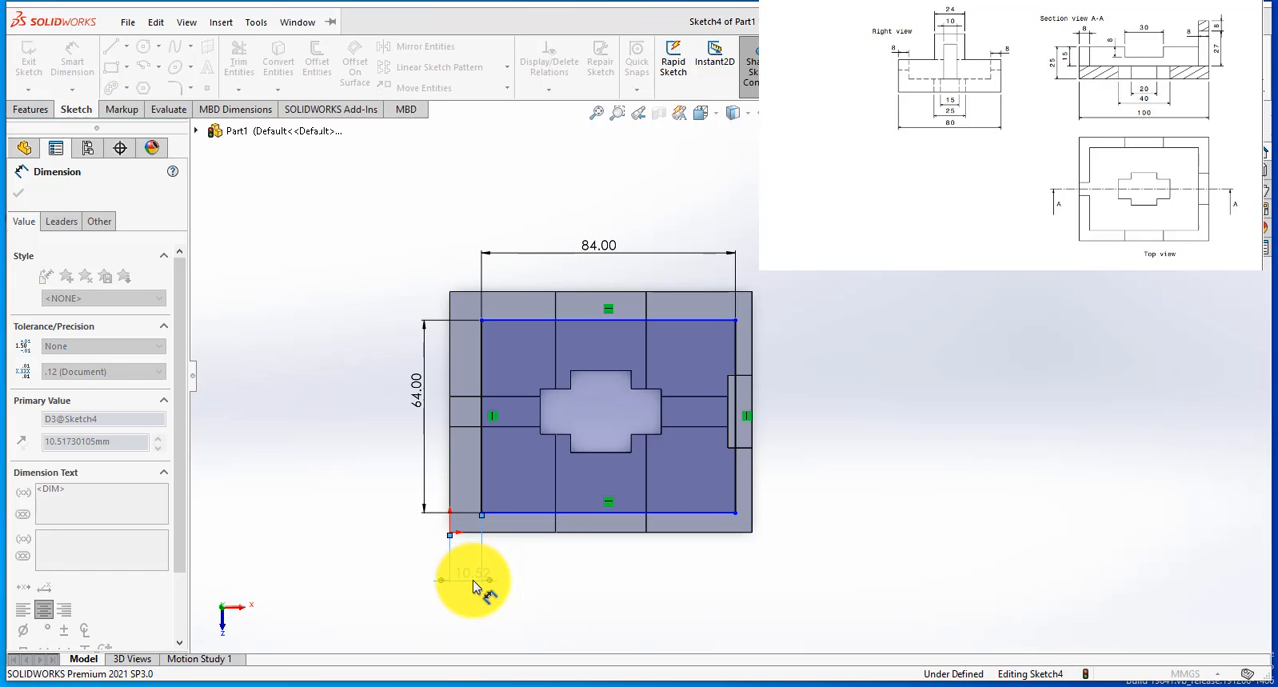
Step: Dimension the rectangle's lower line at 8 mm from the block's lower edge
{"action": "left_click", "coordinate": [517, 524]}
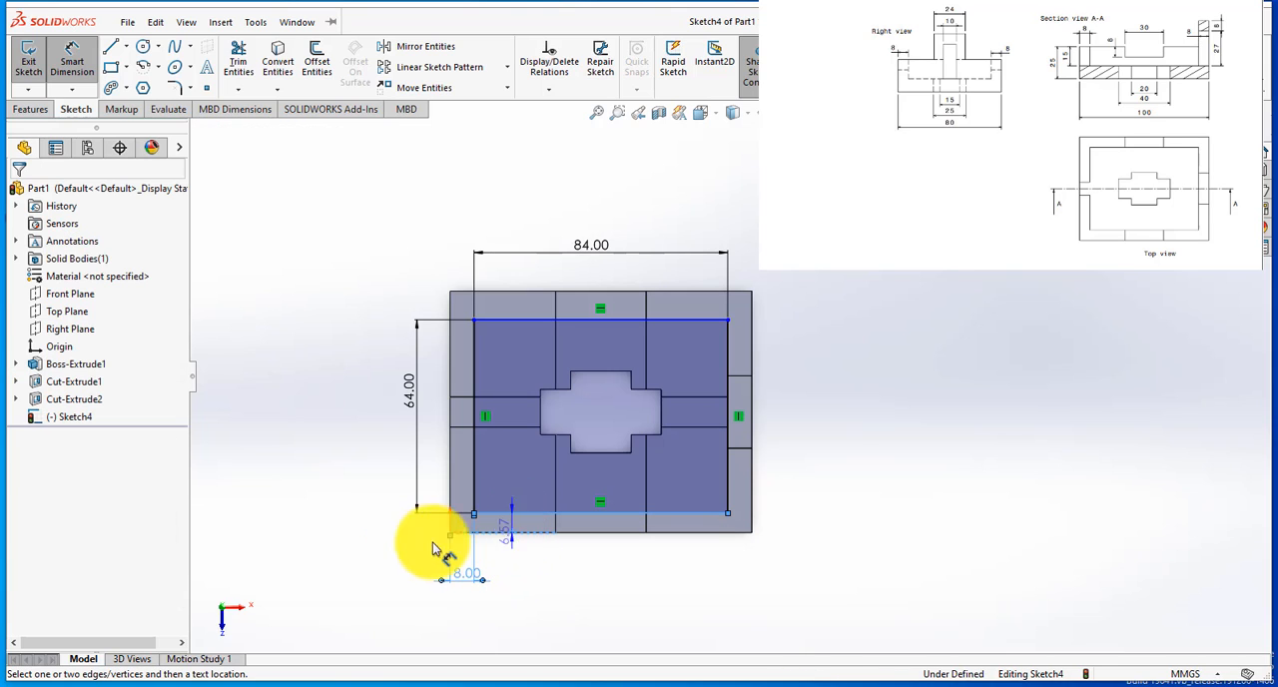
{"action": "left_click", "coordinate": [392, 552]}
{"action": "type", "text": "8"}
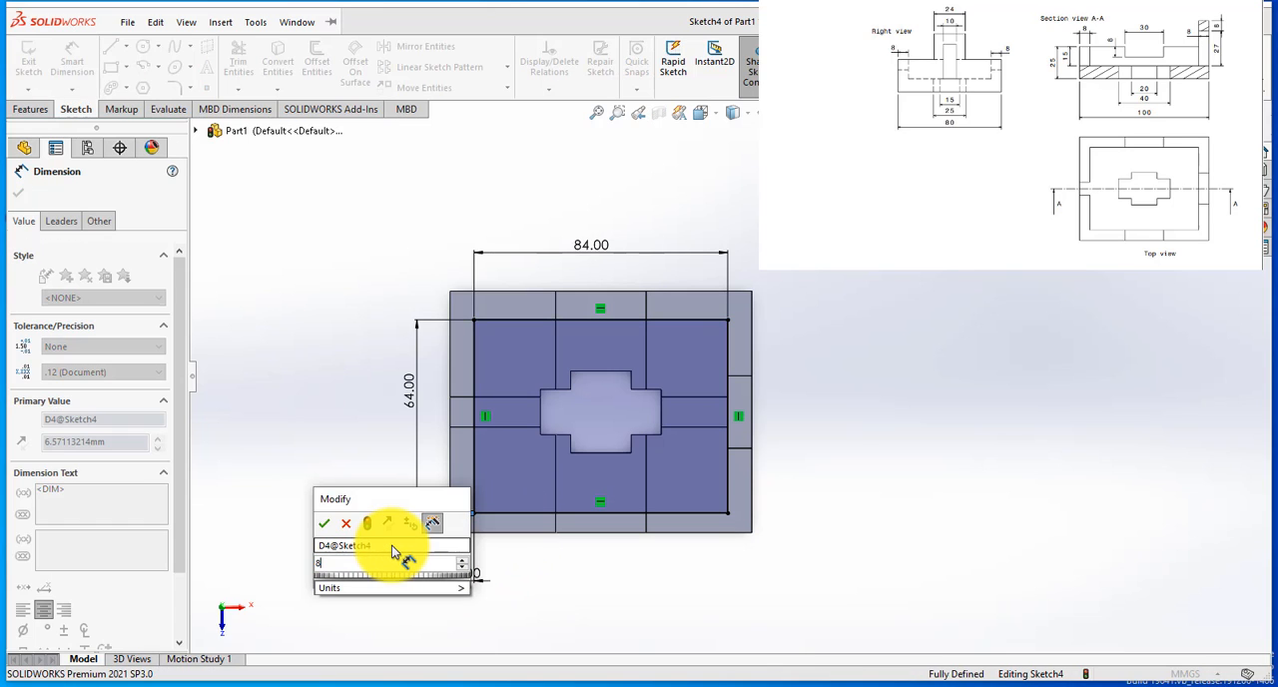
{"action": "key", "text": "Return"}
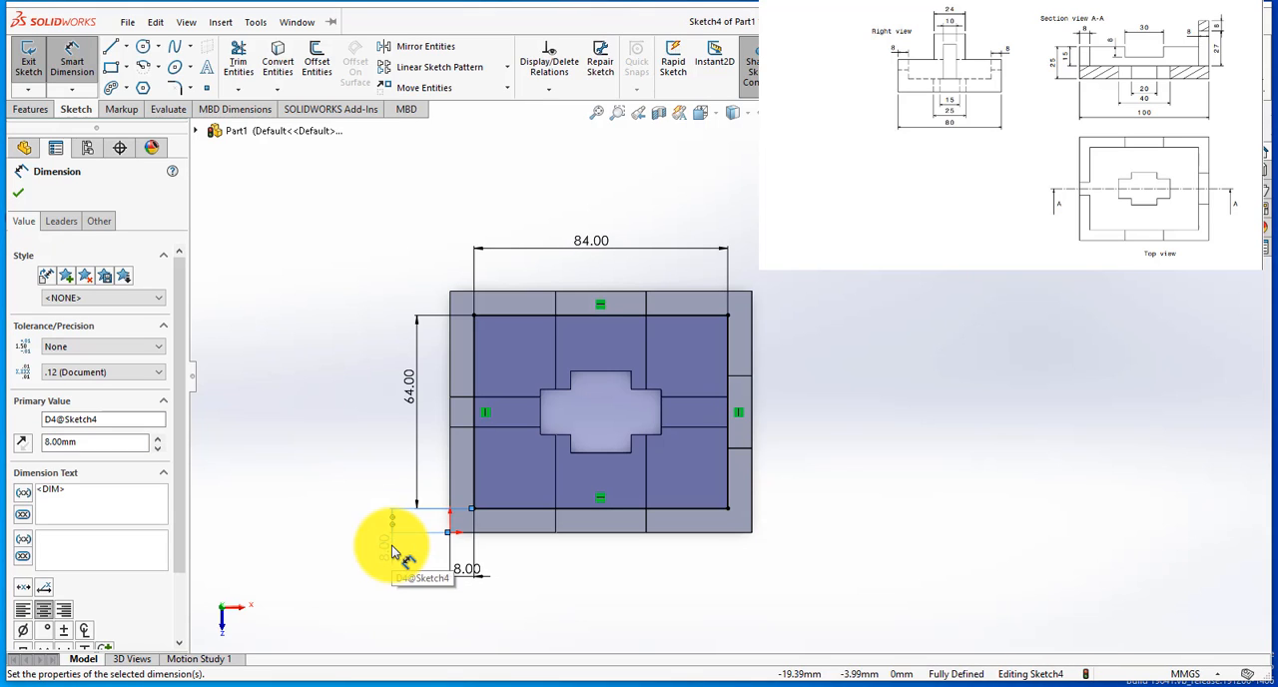
Step: Cut the 84 by 64 mm rectangle 15 mm deep into the block with a blind Extruded Cut
{"action": "scroll", "coordinate": [756, 386], "scroll_direction": "down", "scroll_amount": 1}
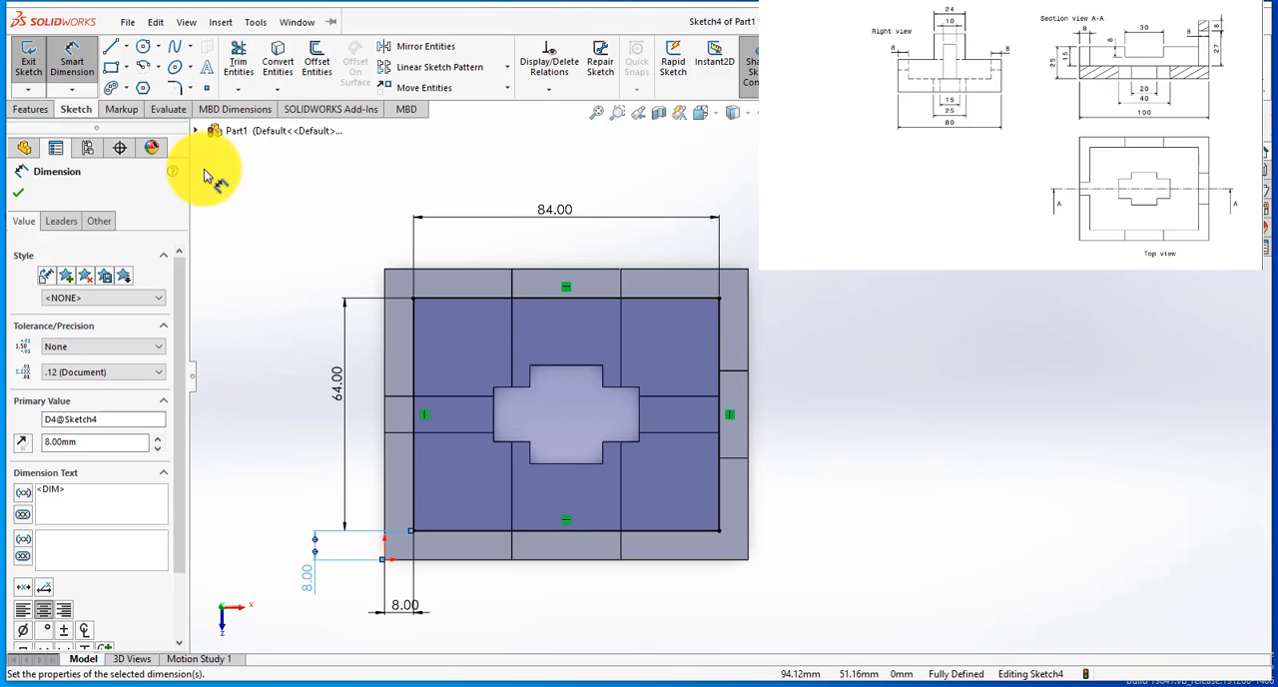
{"action": "left_click", "coordinate": [24, 110]}
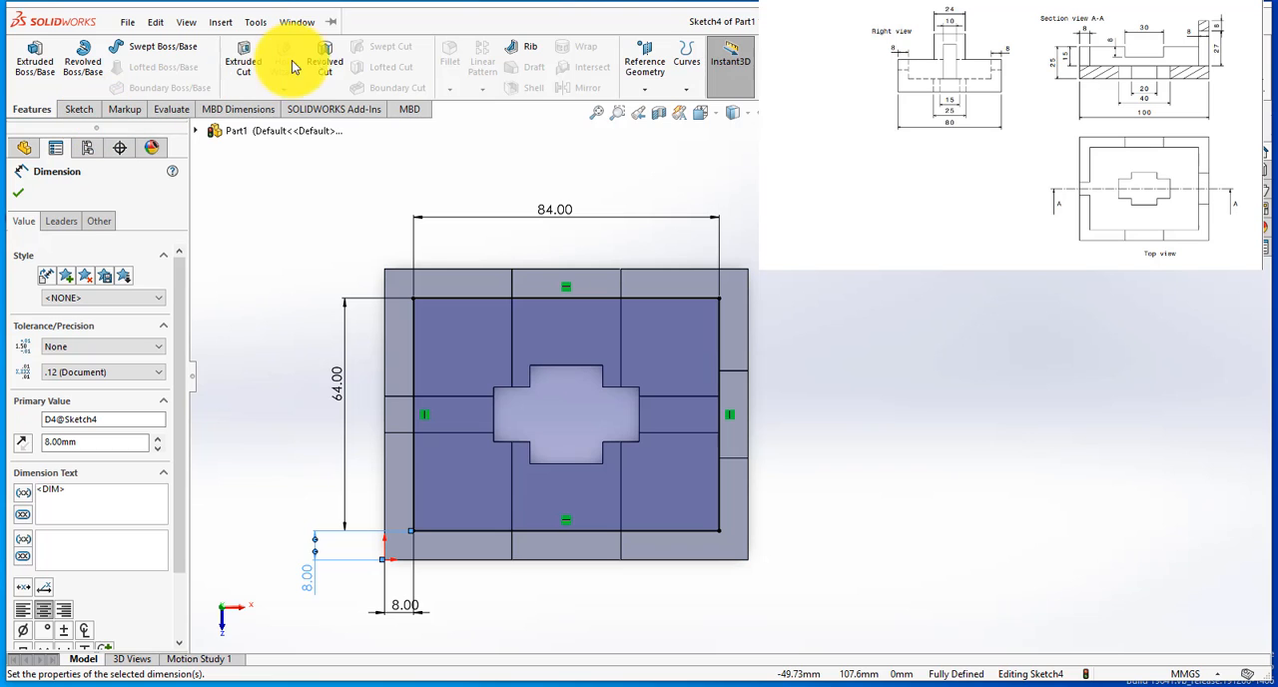
{"action": "left_click", "coordinate": [243, 68]}
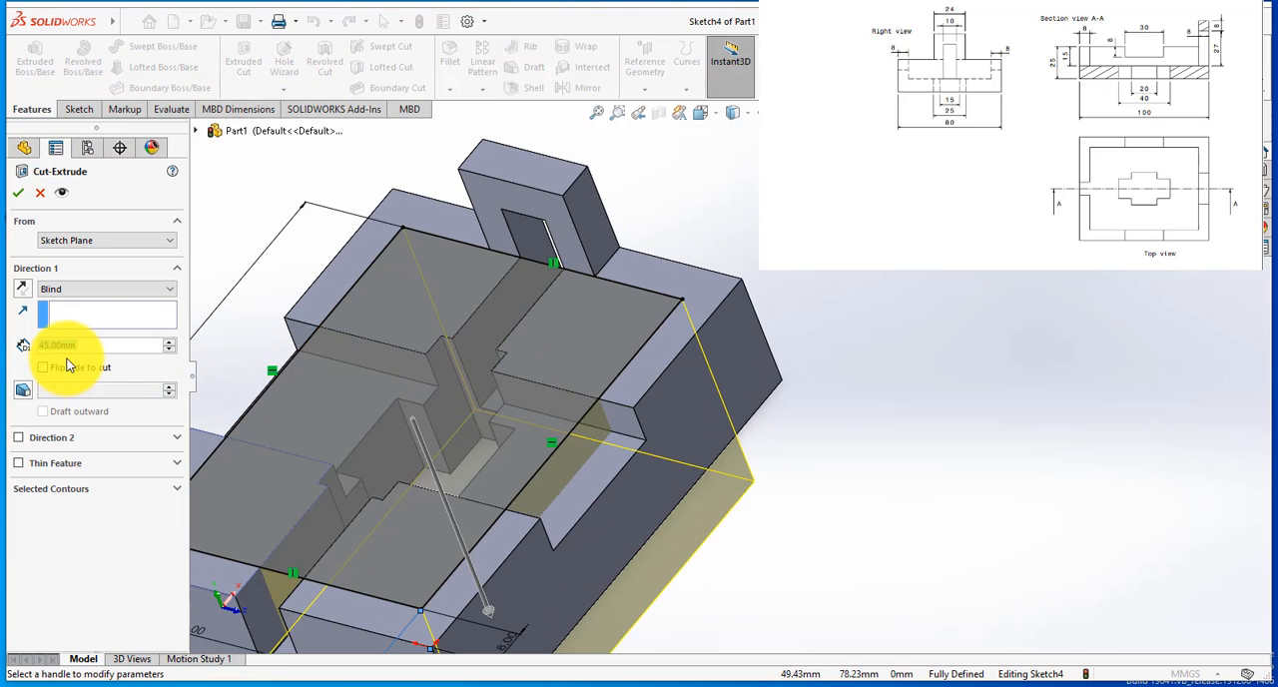
{"action": "type", "text": "15"}
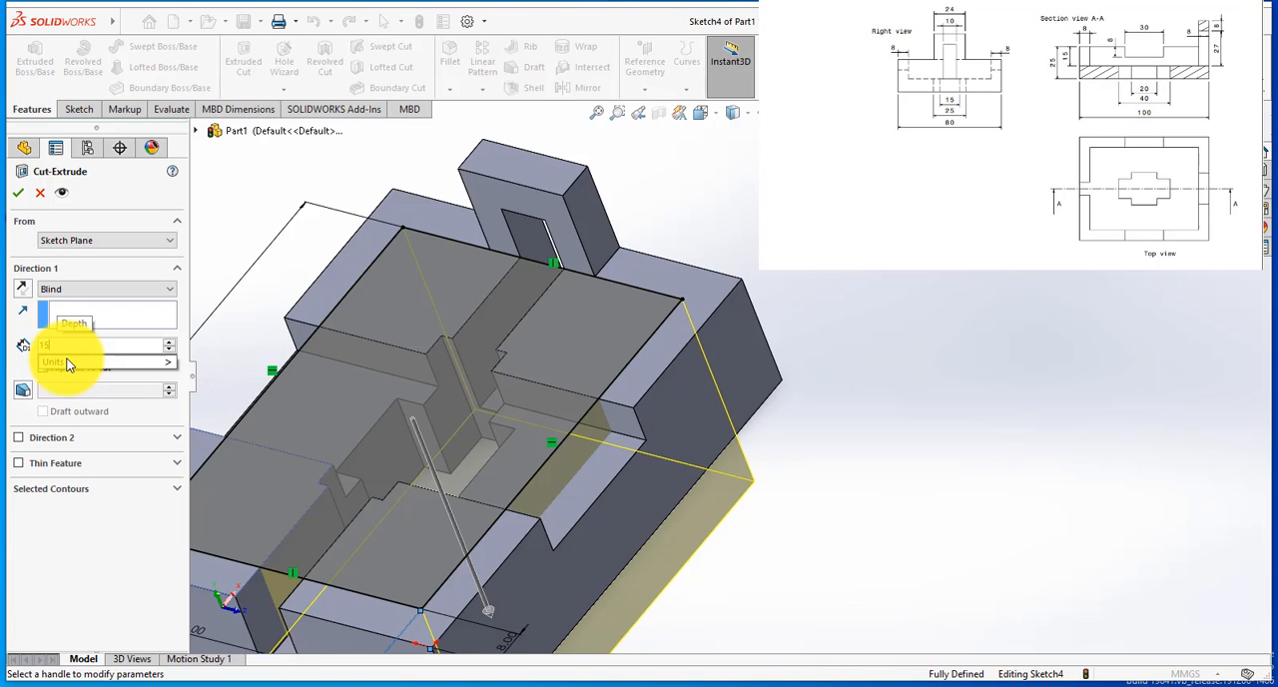
{"action": "key", "text": "Return"}
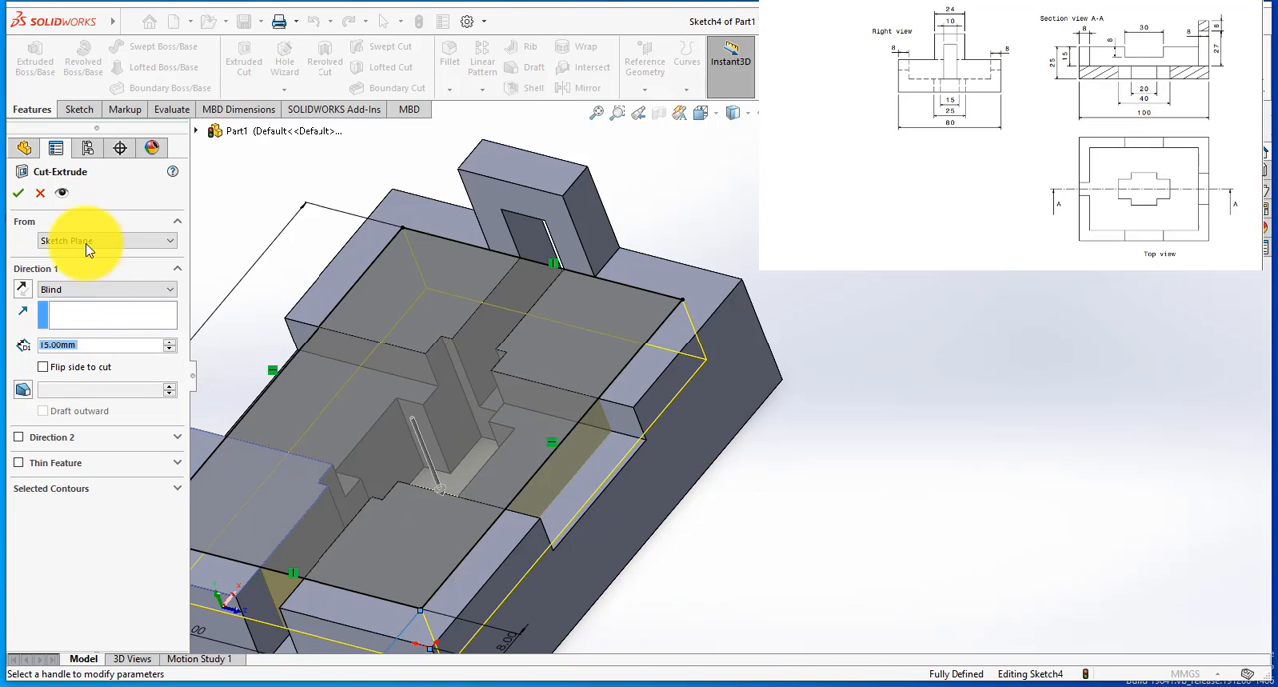
{"action": "left_click", "coordinate": [19, 192]}
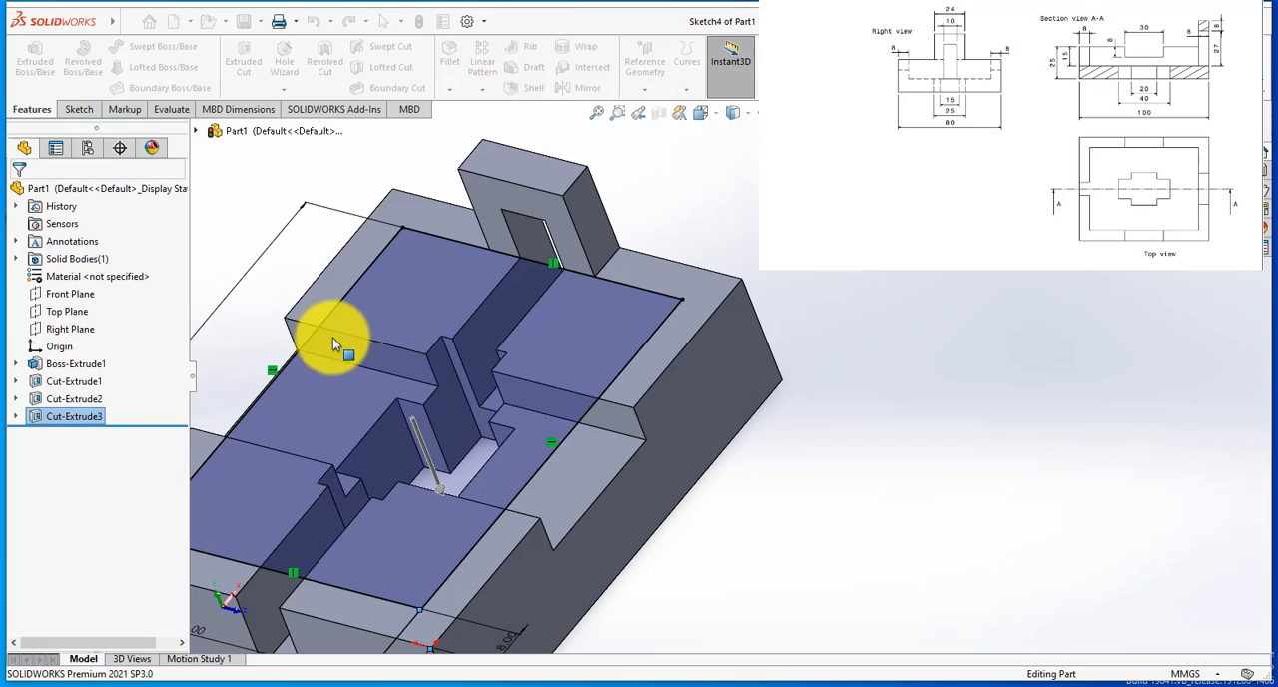
{"action": "scroll", "coordinate": [401, 377], "scroll_direction": "up", "scroll_amount": 3}
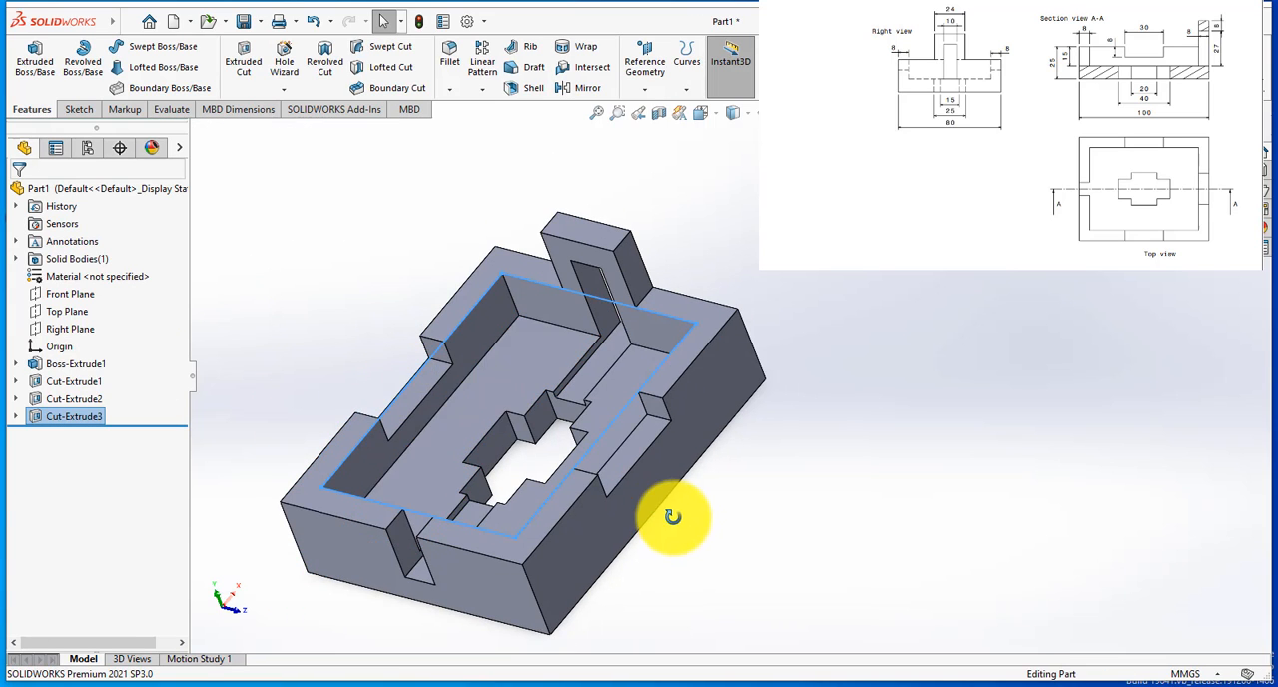
{"action": "mouse_move", "coordinate": [673, 516]}
{"action": "middle_mouse_down"}
{"action": "mouse_move", "coordinate": [716, 485]}
{"action": "mouse_move", "coordinate": [739, 369]}
{"action": "mouse_move", "coordinate": [659, 468]}
{"action": "mouse_move", "coordinate": [665, 514]}
{"action": "mouse_move", "coordinate": [740, 522]}
{"action": "middle_mouse_up"}
{"action": "key", "text": "Escape"}
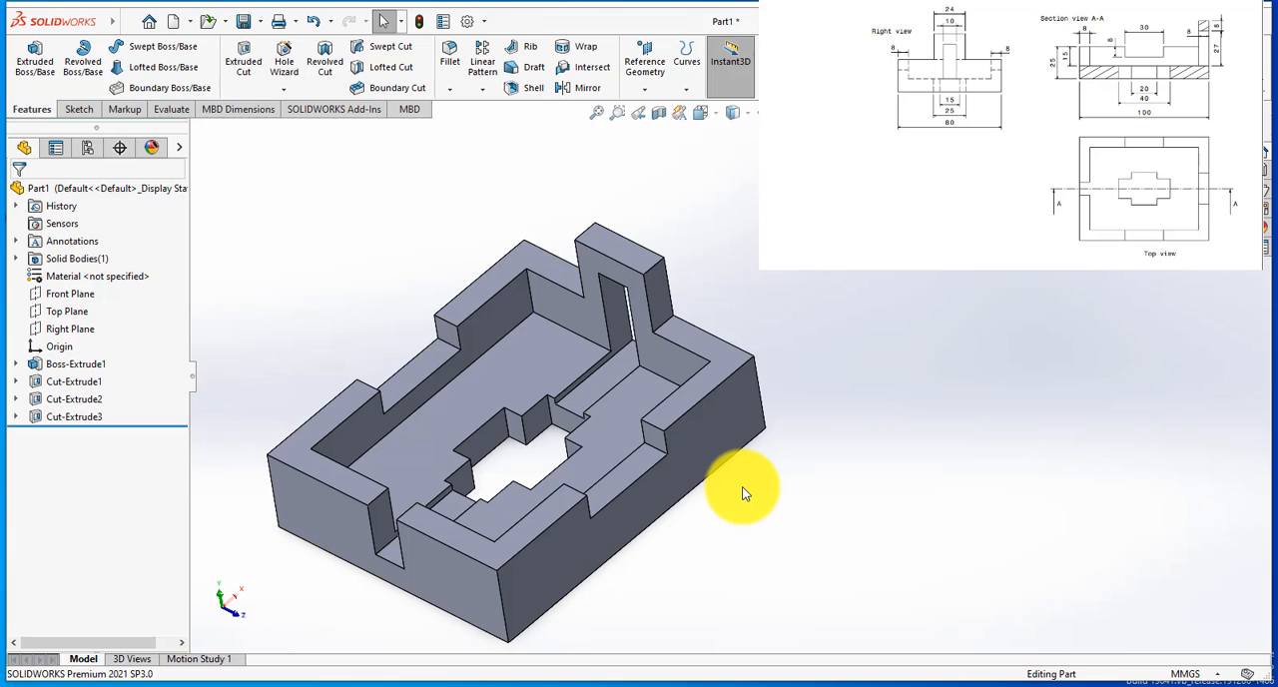
Step: Edit the sketch of the end-wall slot cut, set the slot's bottom 10 mm above the block's base, and exit the sketch
{"action": "middle_click_drag", "start_coordinate": [733, 491], "coordinate": [669, 435]}
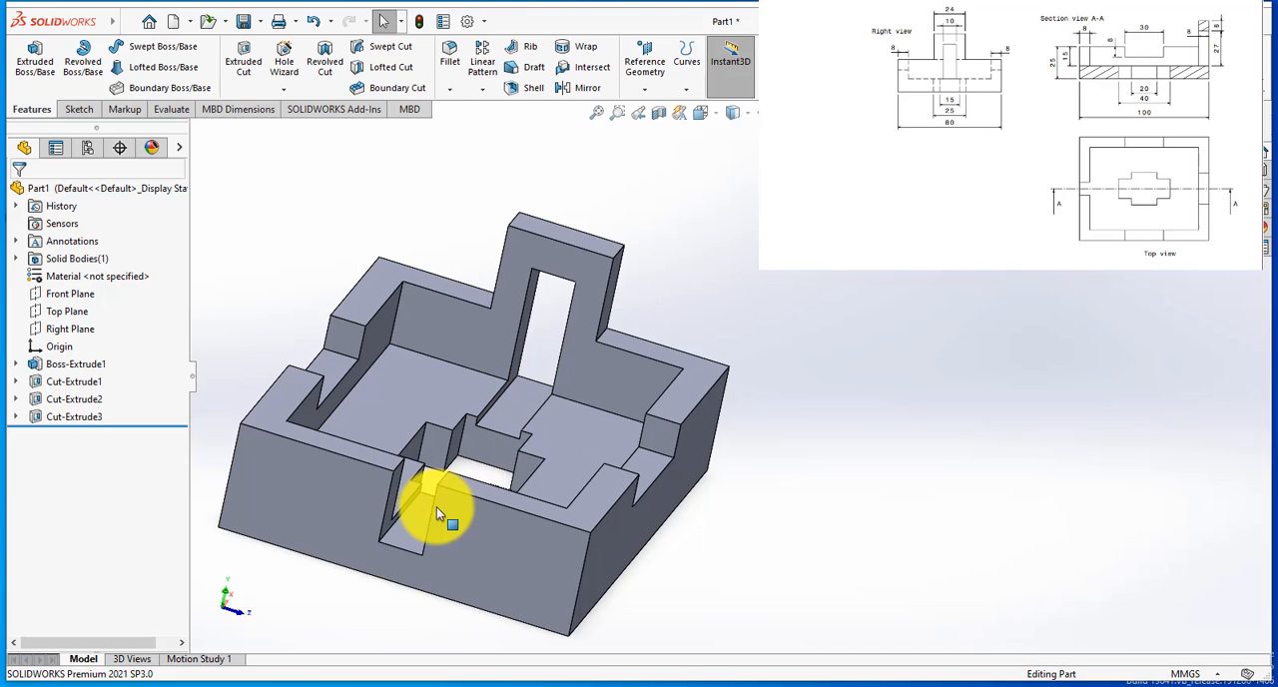
{"action": "mouse_move", "coordinate": [522, 442]}
{"action": "middle_mouse_down"}
{"action": "mouse_move", "coordinate": [540, 528]}
{"action": "mouse_move", "coordinate": [503, 514]}
{"action": "mouse_move", "coordinate": [474, 531]}
{"action": "mouse_move", "coordinate": [512, 443]}
{"action": "middle_mouse_up"}
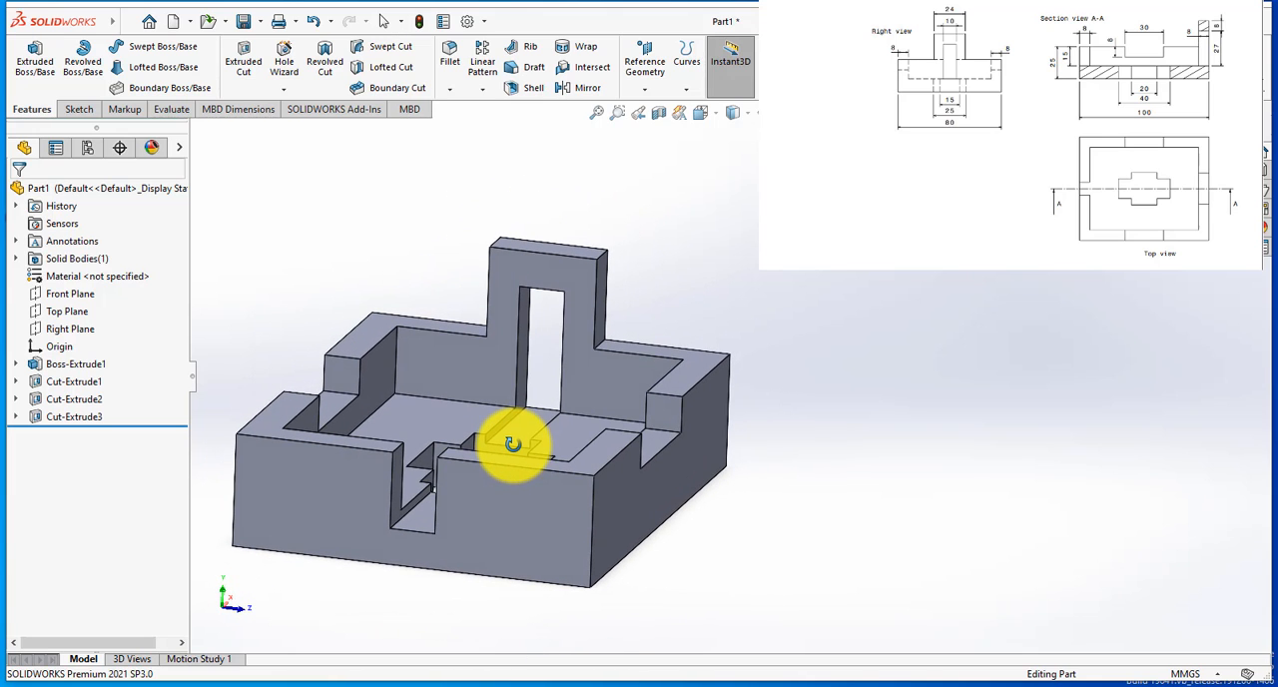
{"action": "left_click", "coordinate": [65, 397]}
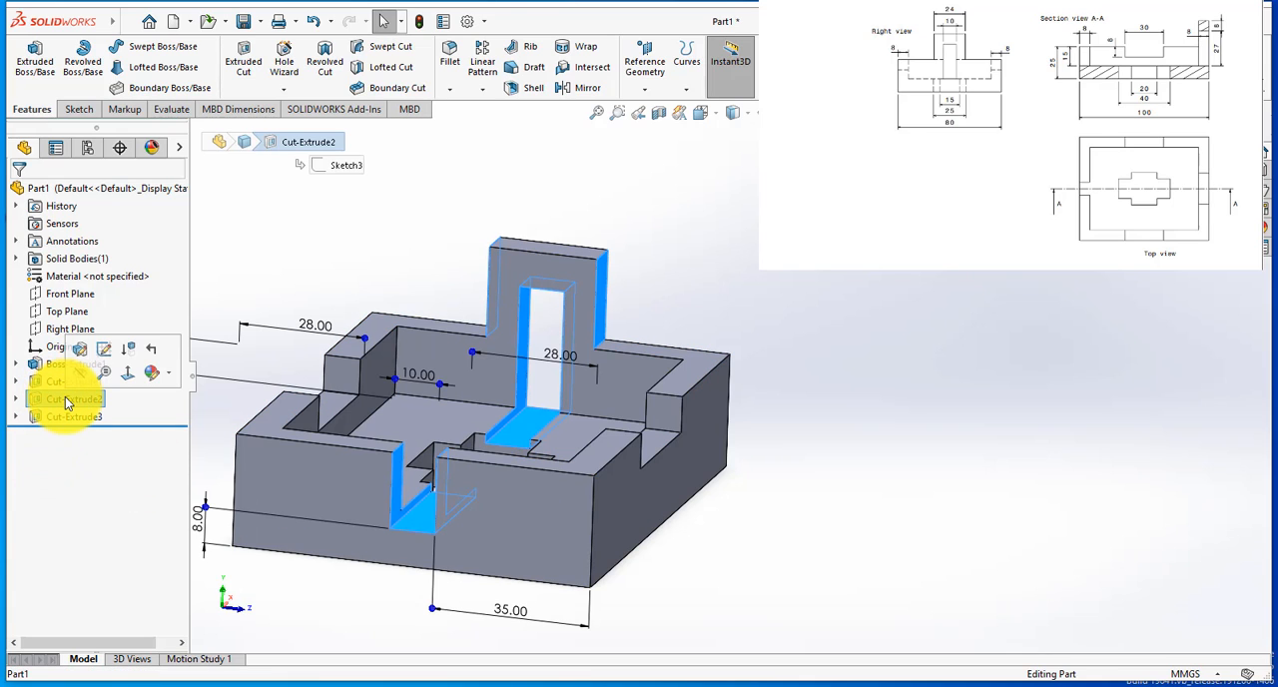
{"action": "left_click", "coordinate": [104, 350]}
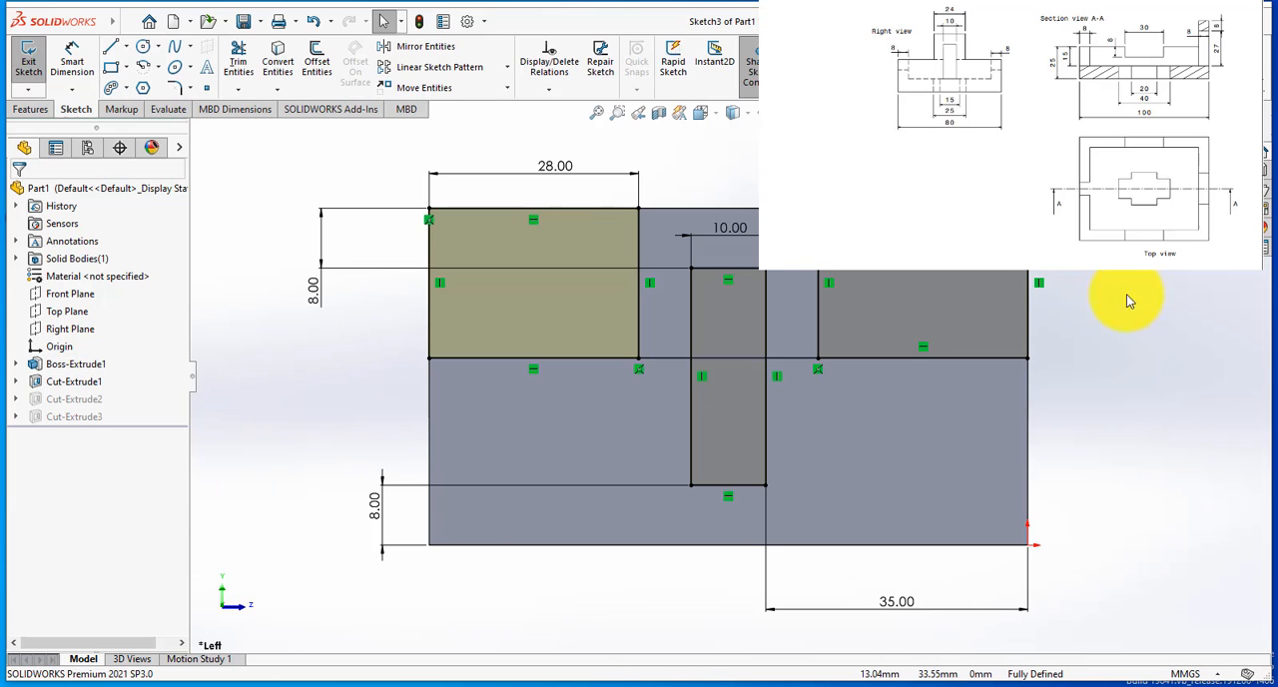
{"action": "scroll", "coordinate": [1113, 320], "scroll_direction": "down", "scroll_amount": 2}
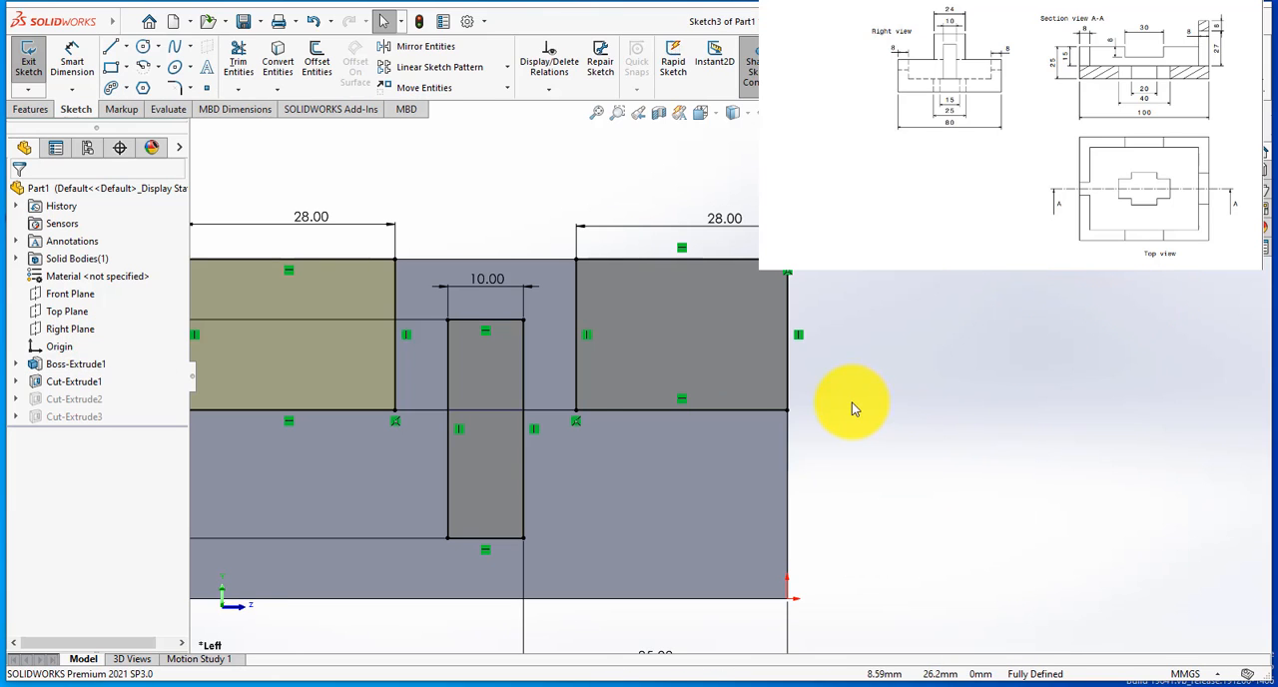
{"action": "scroll", "coordinate": [851, 404], "scroll_direction": "up", "scroll_amount": 2}
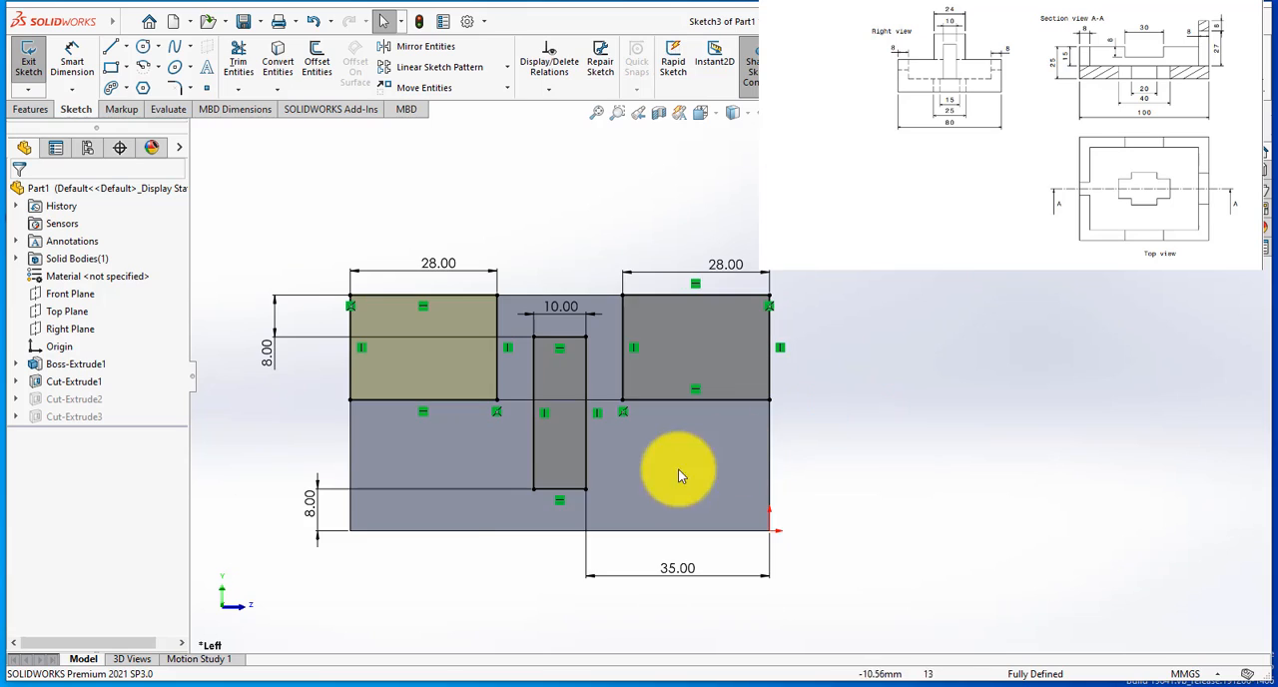
{"action": "left_click", "coordinate": [312, 515]}
{"action": "double_click", "coordinate": [312, 515]}
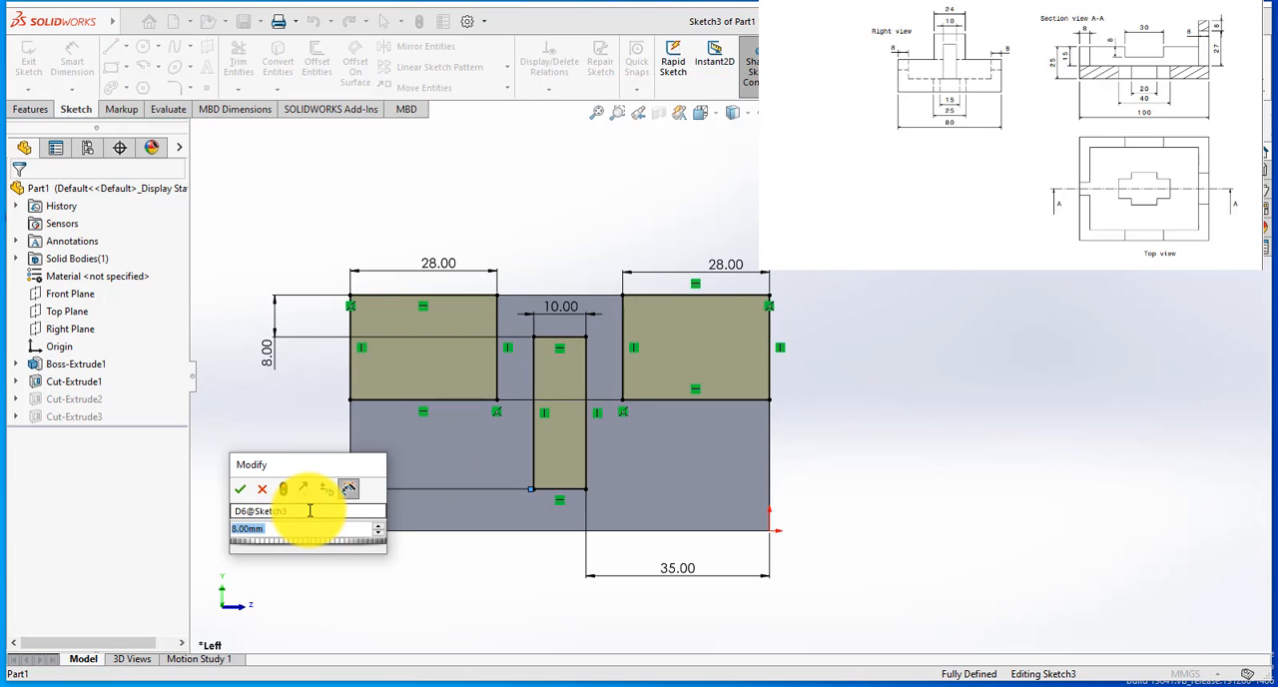
{"action": "type", "text": "10"}
{"action": "key", "text": "Return"}
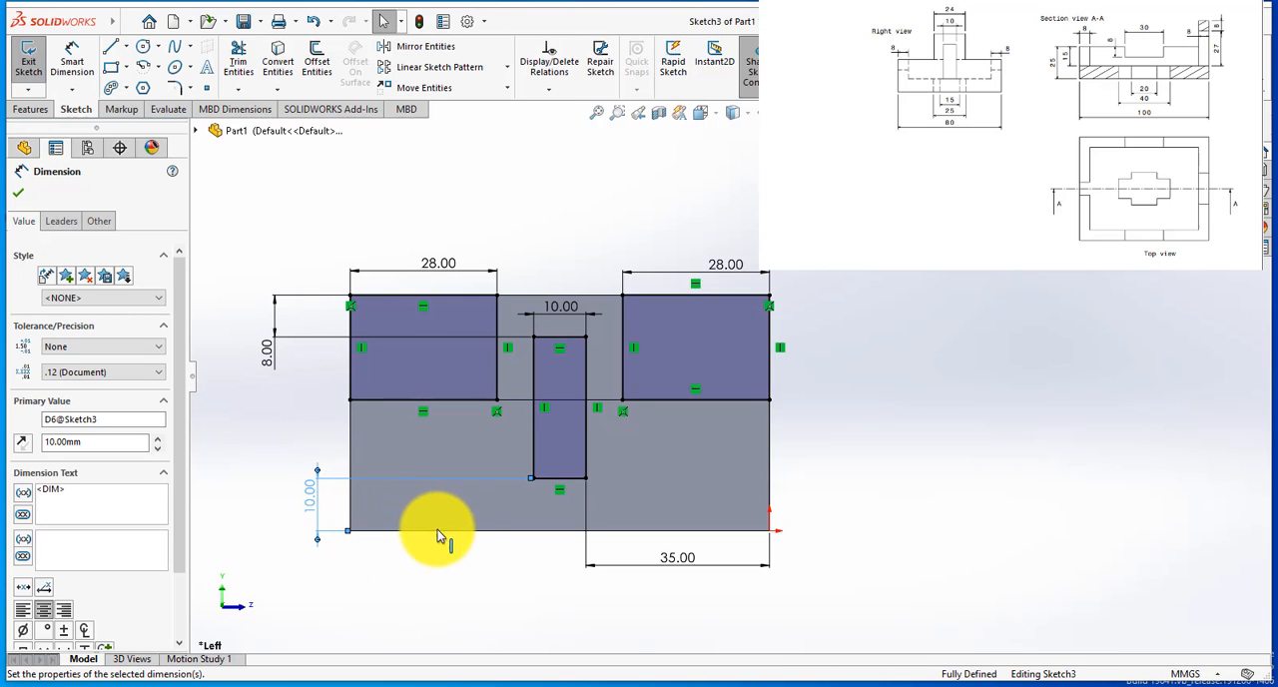
{"action": "left_click", "coordinate": [18, 193]}
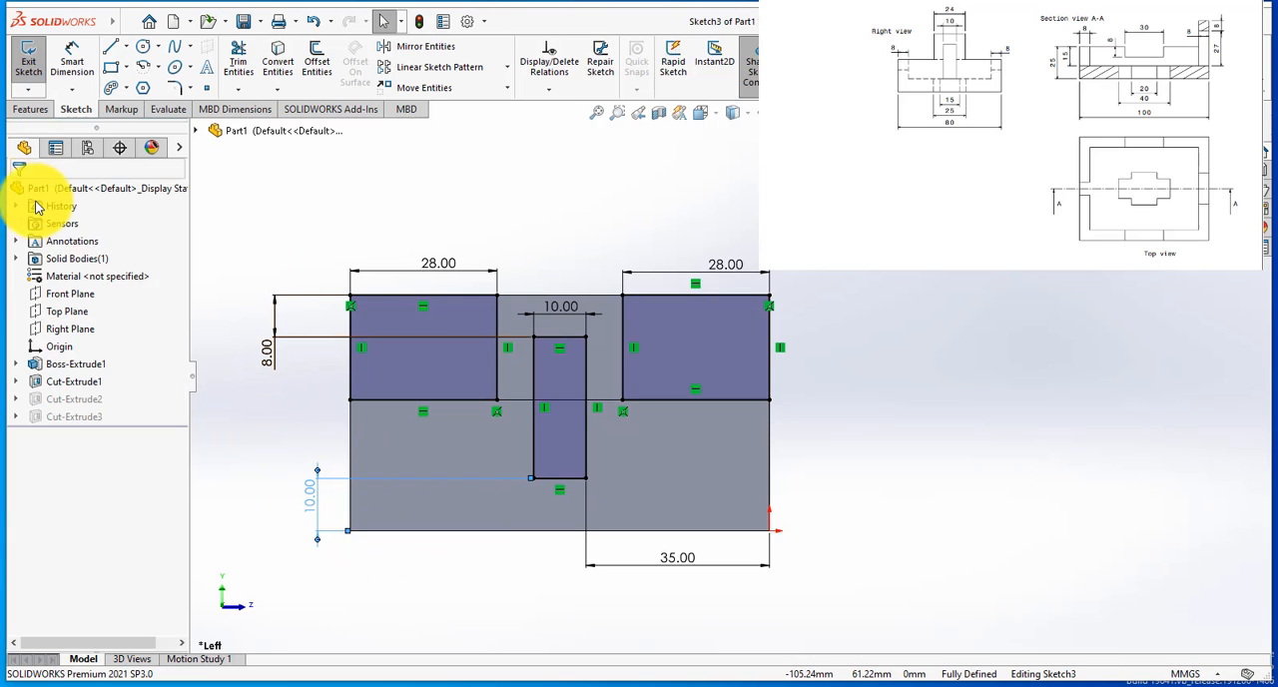
{"action": "left_click", "coordinate": [1237, 139]}
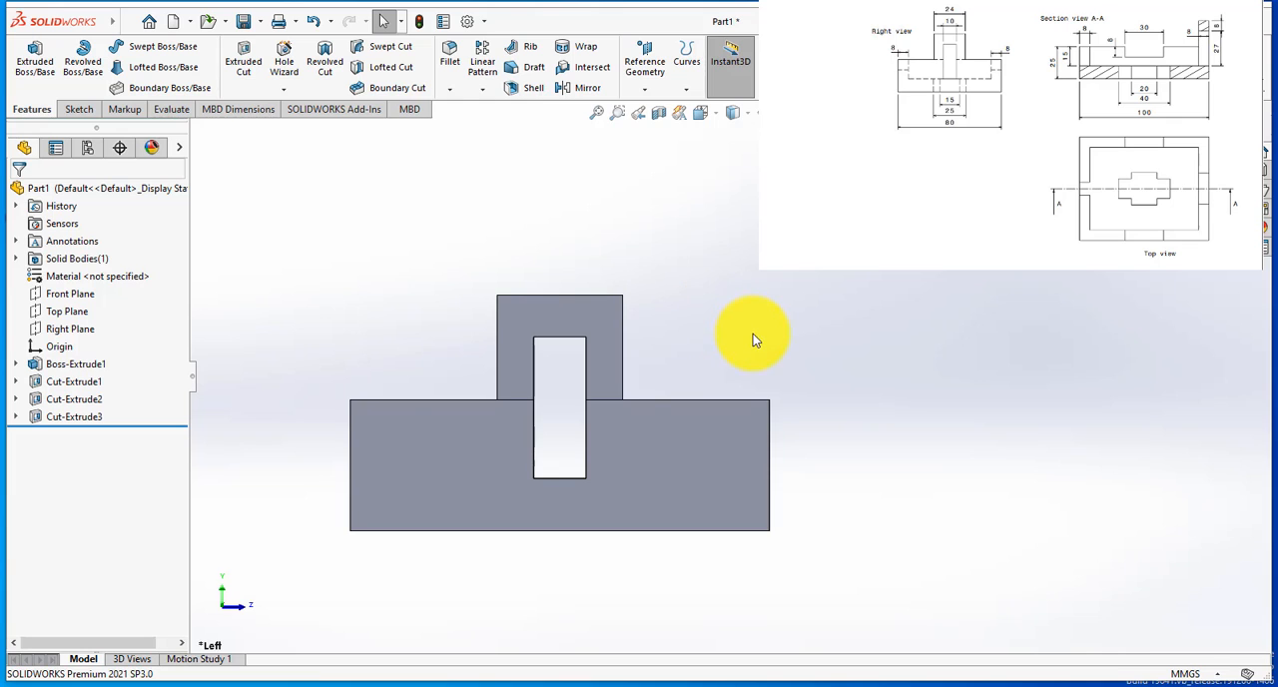
{"action": "scroll", "coordinate": [740, 340], "scroll_direction": "up", "scroll_amount": 2}
{"action": "middle_click_drag", "start_coordinate": [730, 357], "coordinate": [509, 537]}
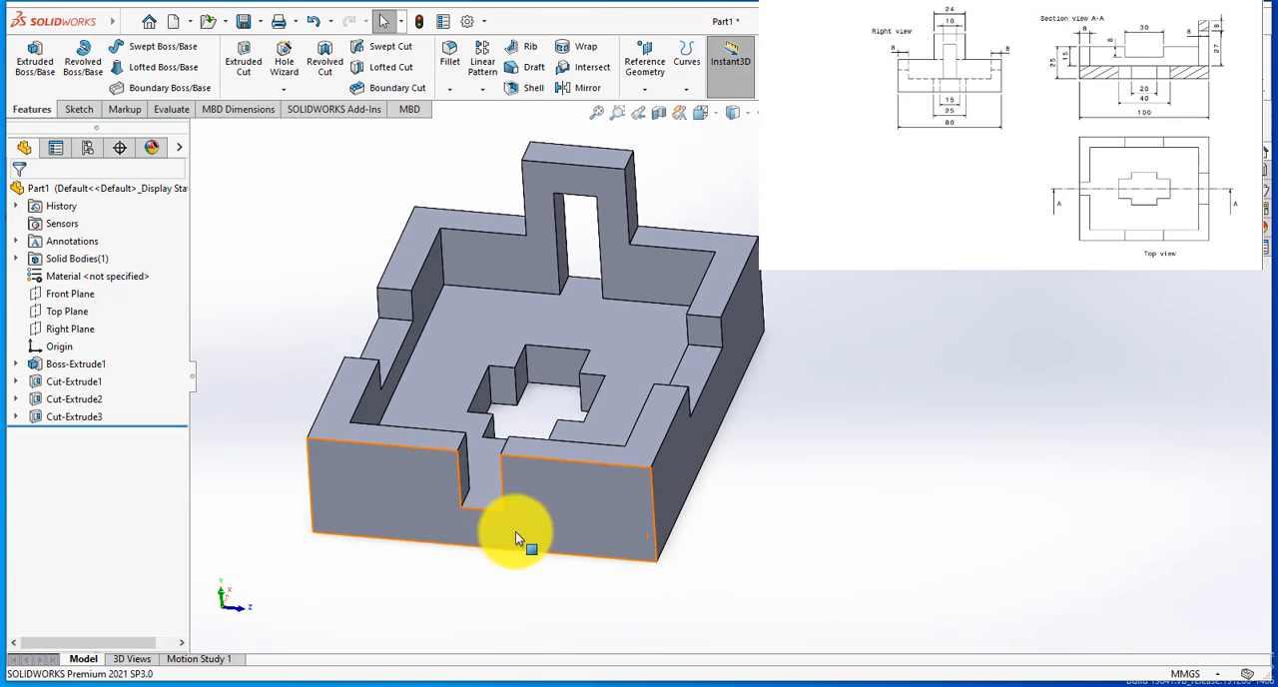